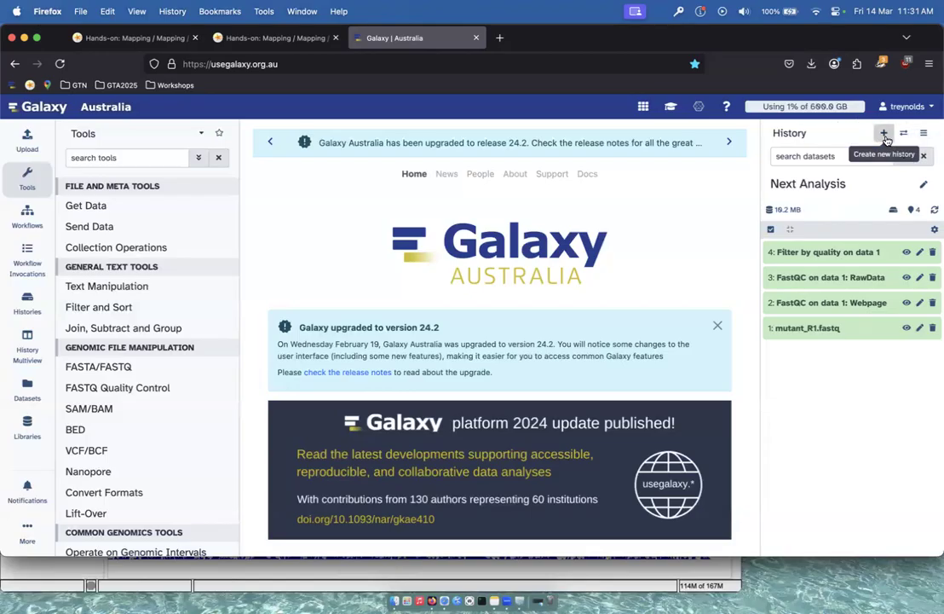
# Create a new history and save it under the name "Example Mapping"
pyautogui.click(884, 136)
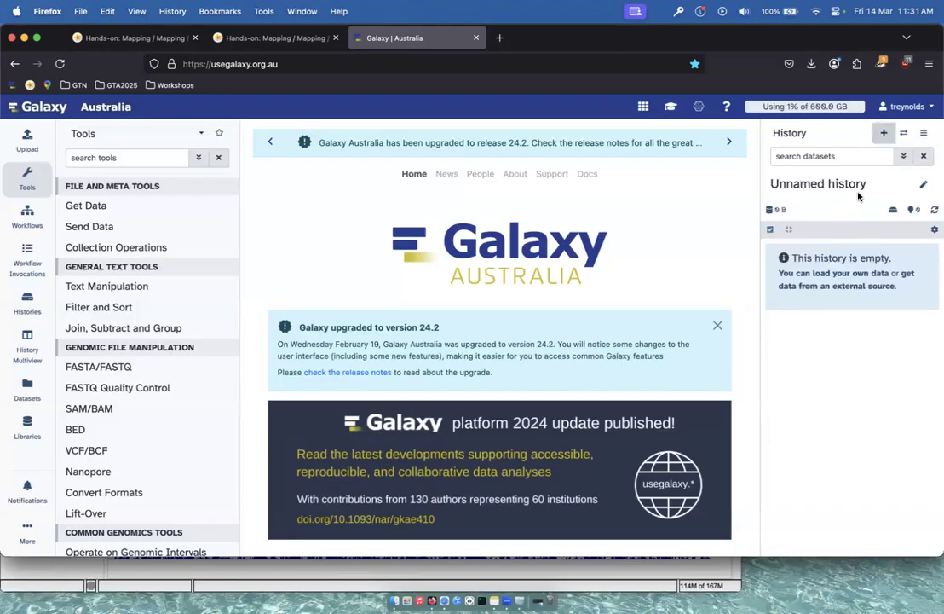
pyautogui.click(924, 188)
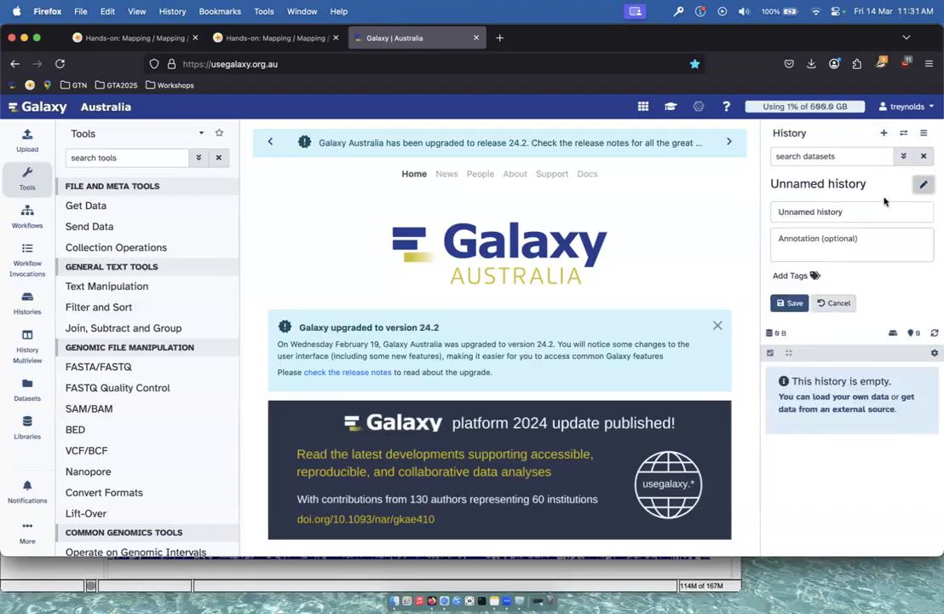
pyautogui.click(811, 213)
pyautogui.tripleClick(811, 213)
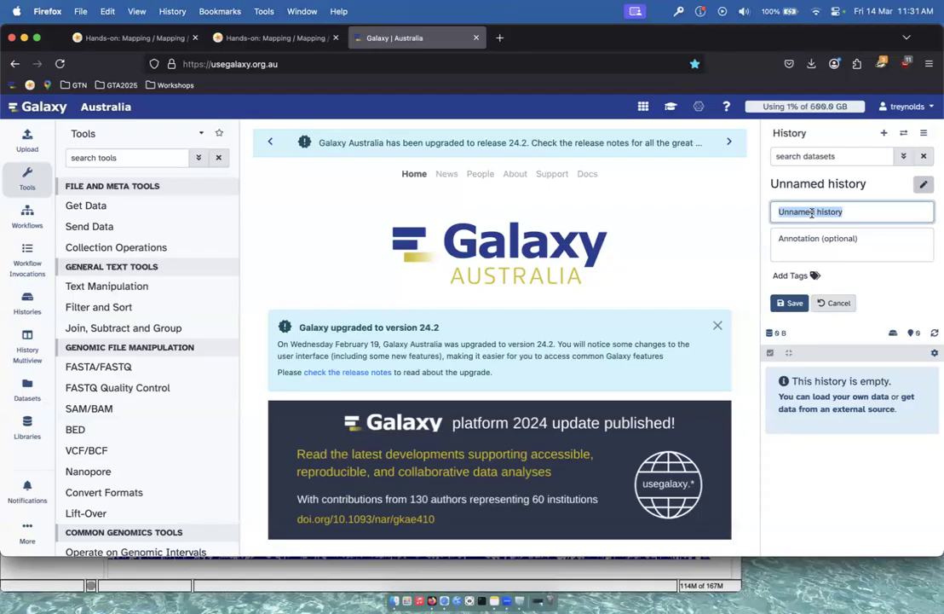
pyautogui.write('Exa')
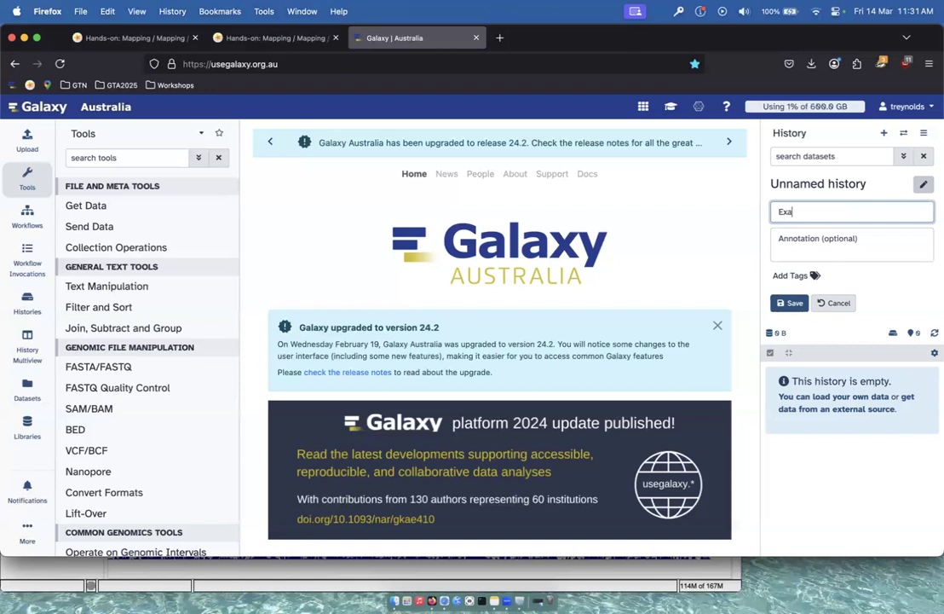
pyautogui.write('mple Mapping')
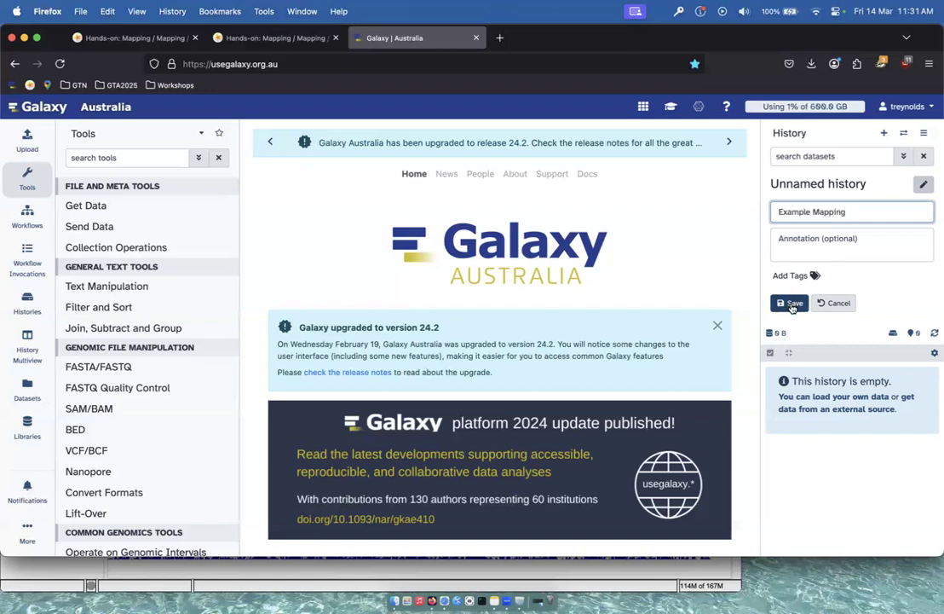
pyautogui.click(789, 303)
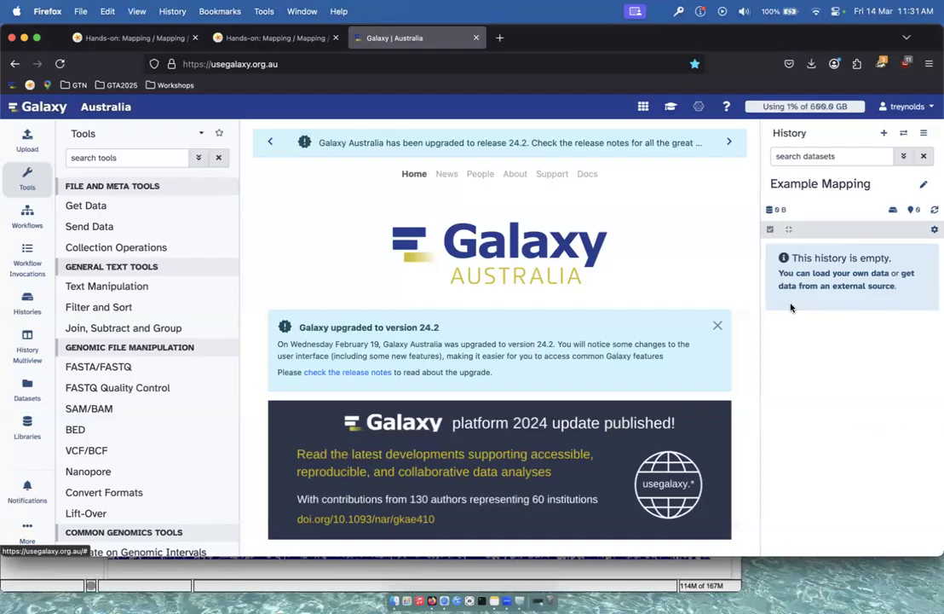
# Import wt_H3K4me3_read1.fastq.gz and wt_H3K4me3_read2.fastq.gz into the Example Mapping history using the two Zenodo links copied from the mapping tutorial
pyautogui.click(126, 40)
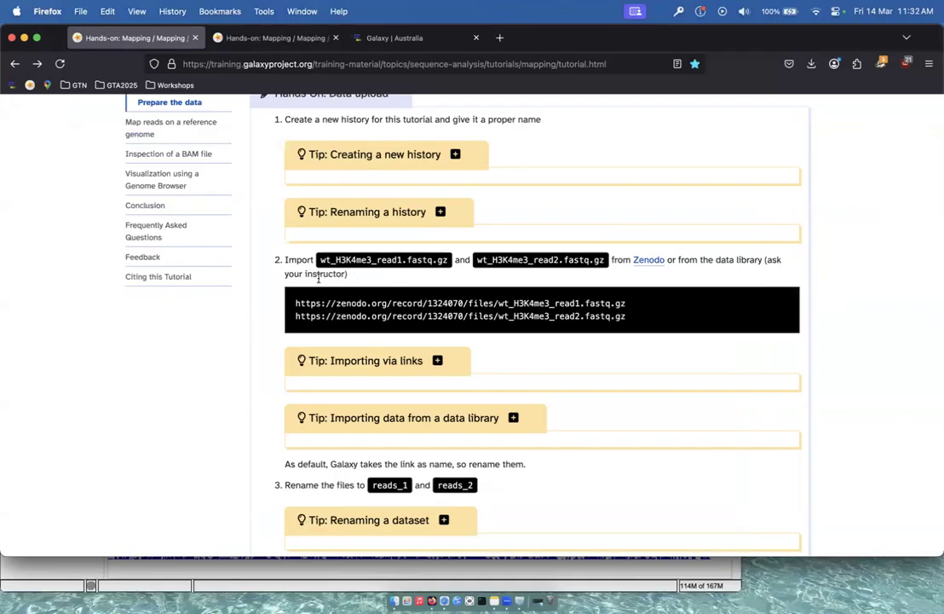
pyautogui.click(776, 296)
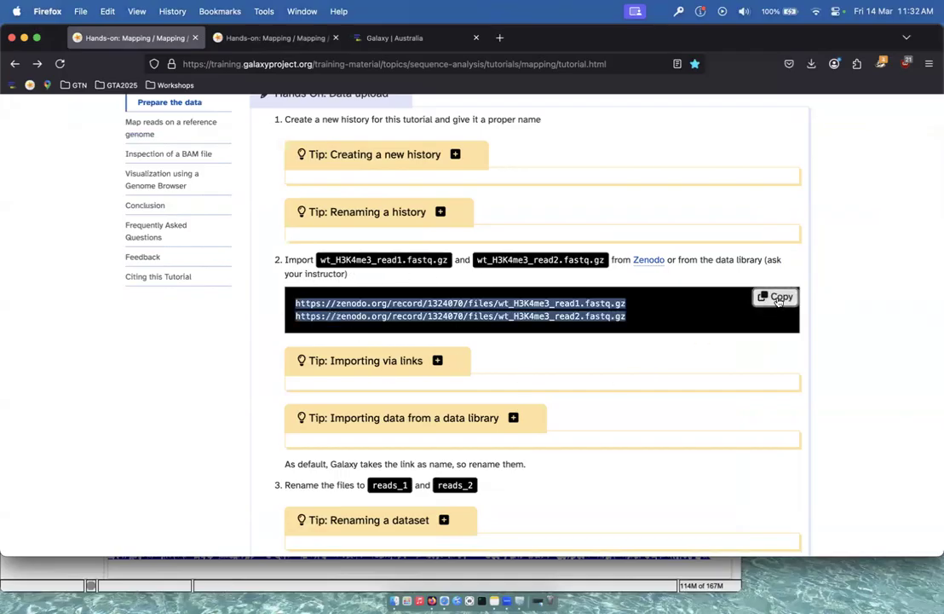
pyautogui.click(382, 37)
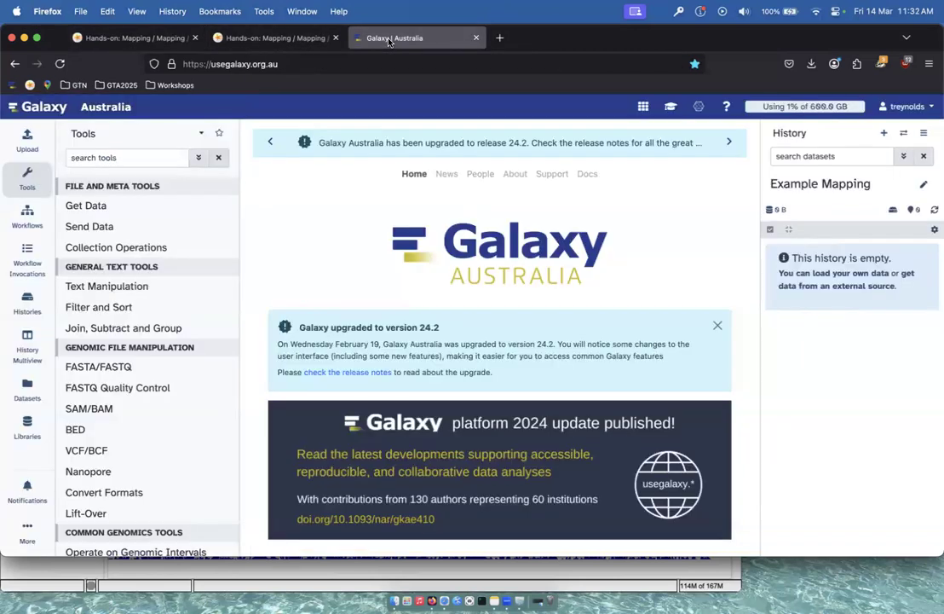
pyautogui.click(36, 141)
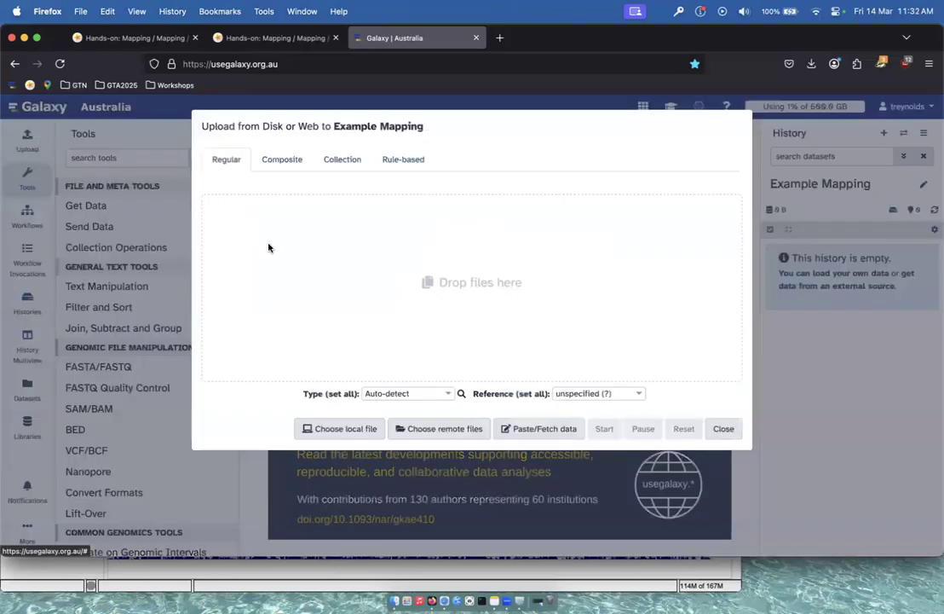
pyautogui.click(538, 431)
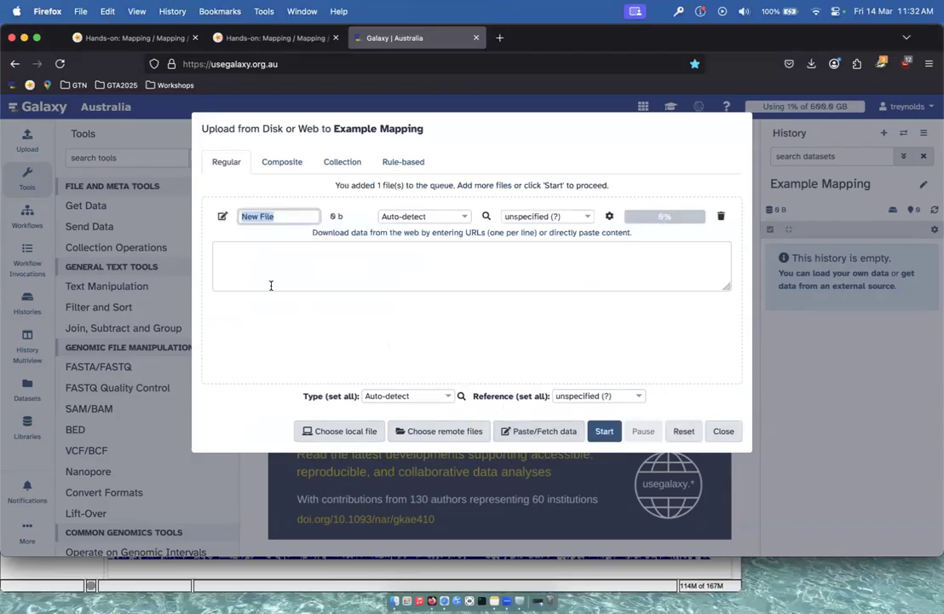
pyautogui.press('super+v')
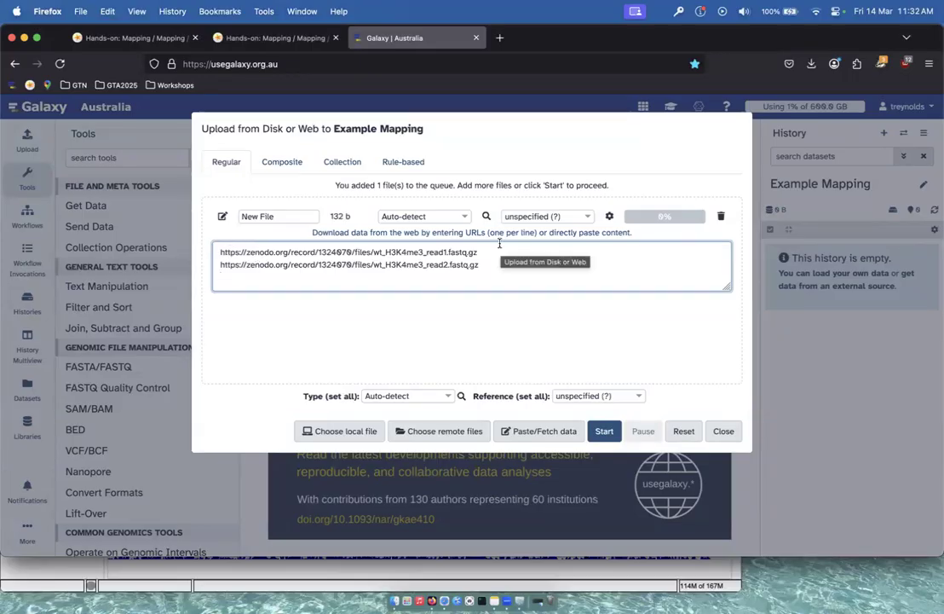
pyautogui.click(605, 430)
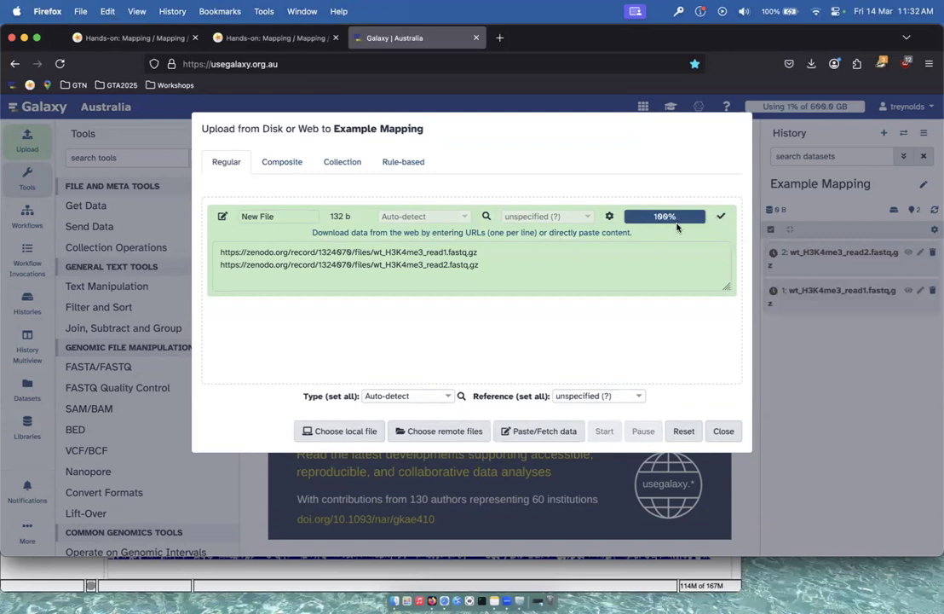
pyautogui.click(726, 432)
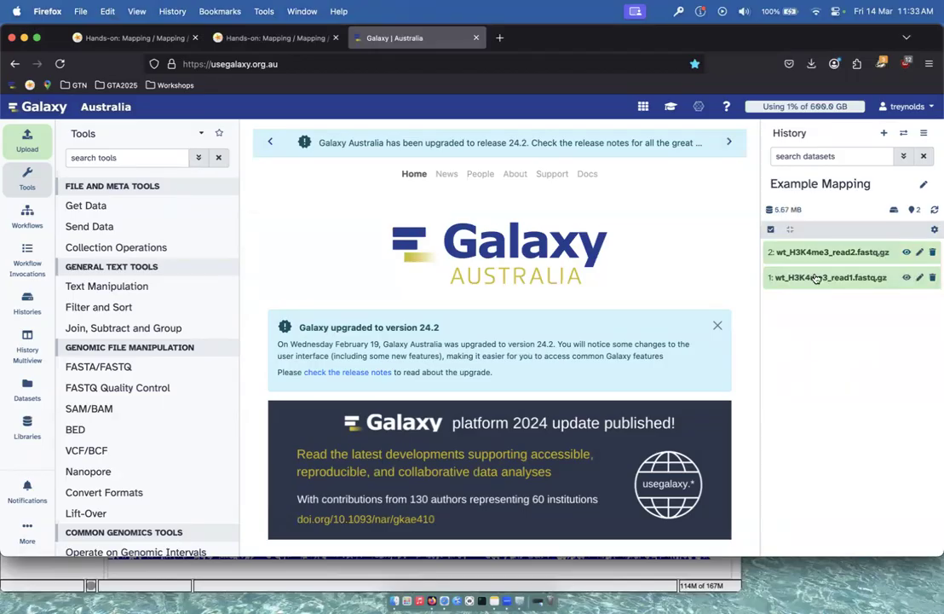
# Expand the wt_H3K4me3_read1.fastq.gz dataset in the history and rename it as reads_1
pyautogui.click(867, 280)
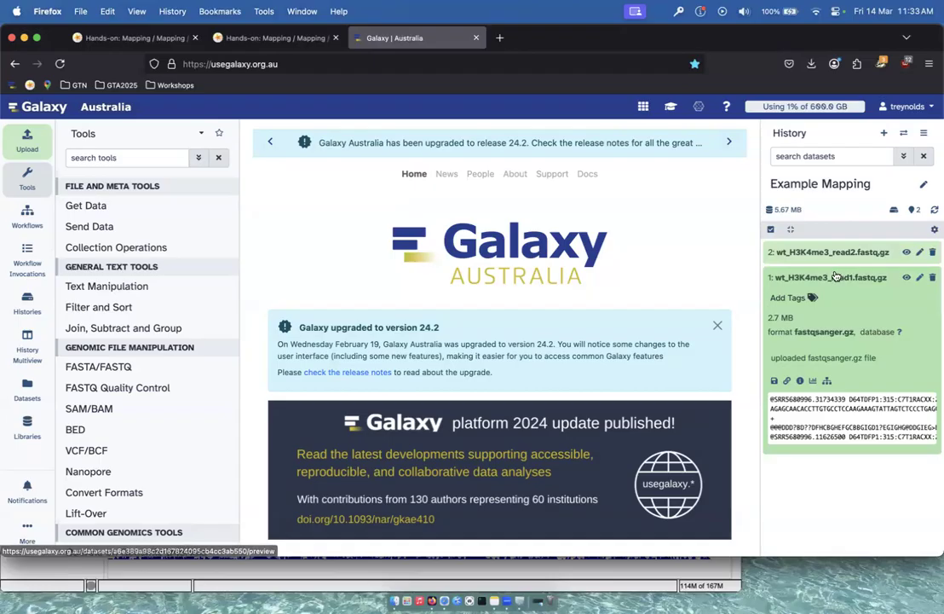
pyautogui.click(920, 280)
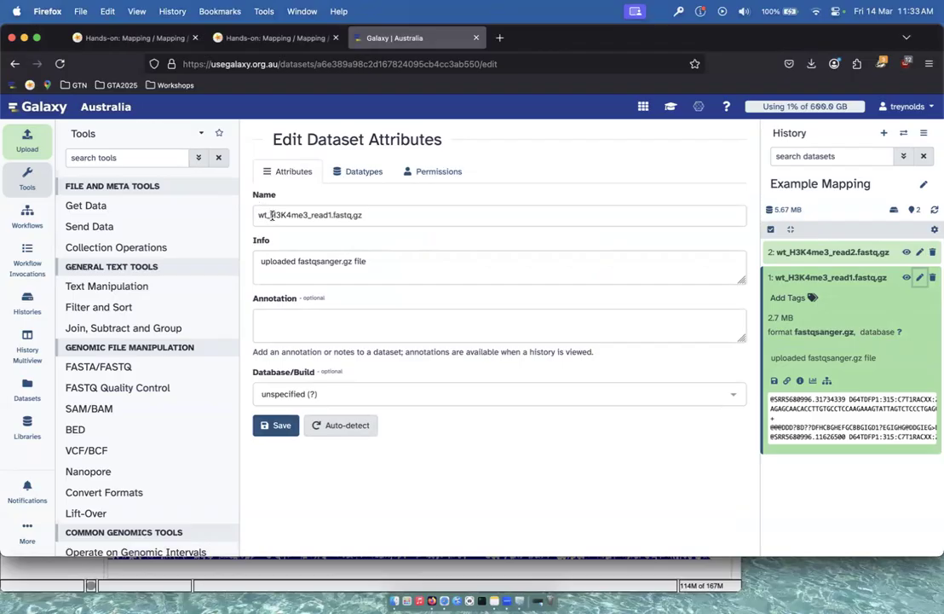
pyautogui.tripleClick(368, 215)
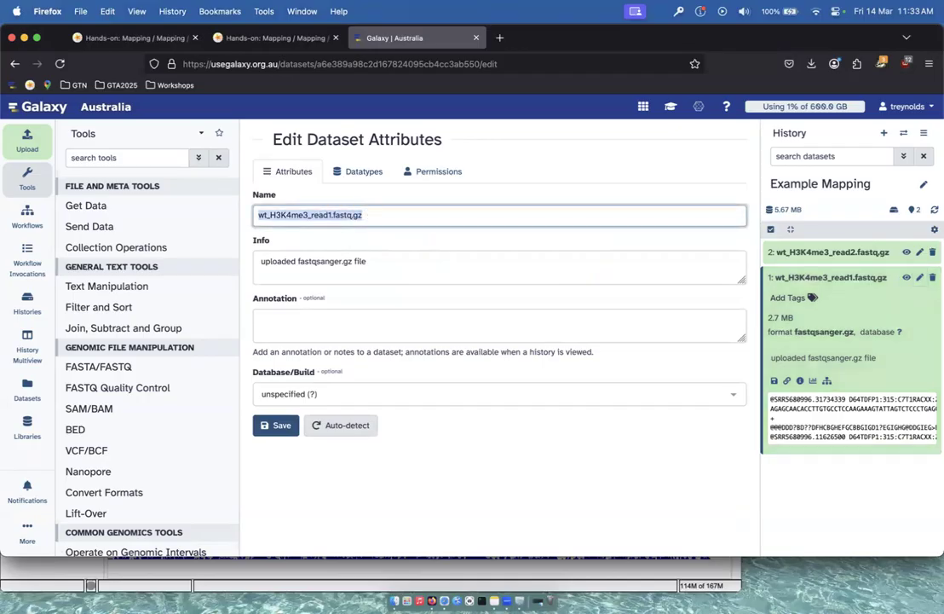
pyautogui.write('reads_1')
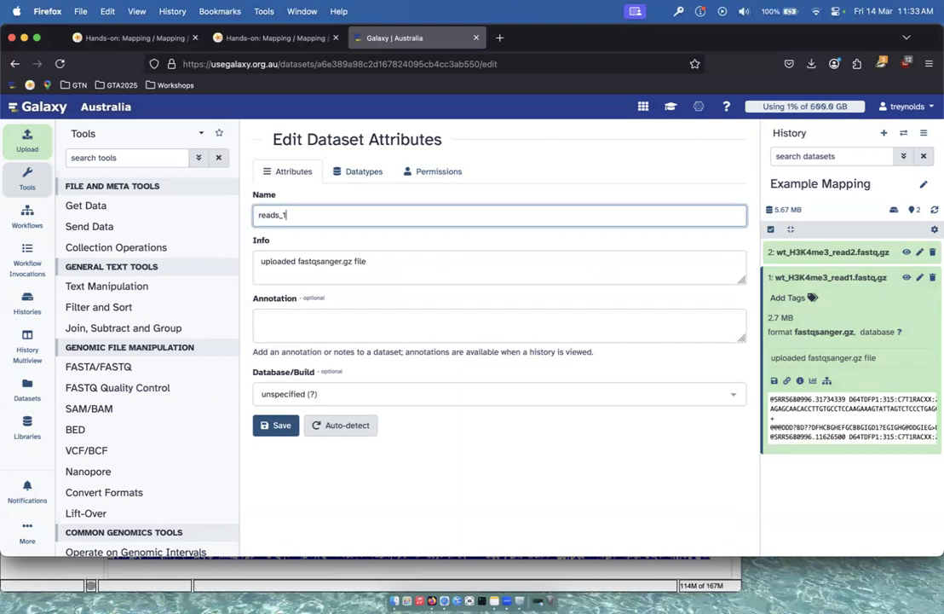
pyautogui.click(278, 432)
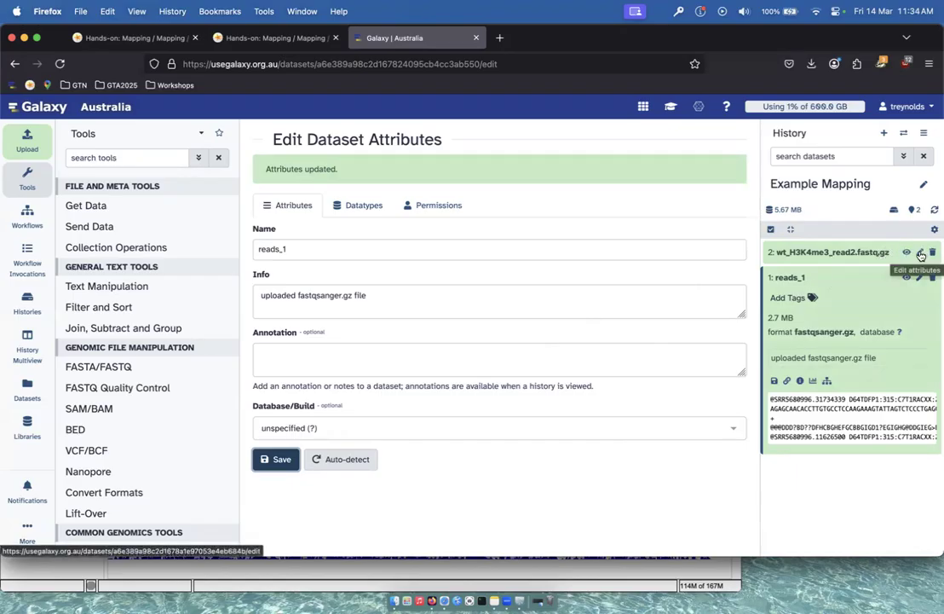
# Rename the wt_H3K4me3_read2.fastq.gz dataset as reads_2 and collapse the details of reads_1
pyautogui.click(921, 255)
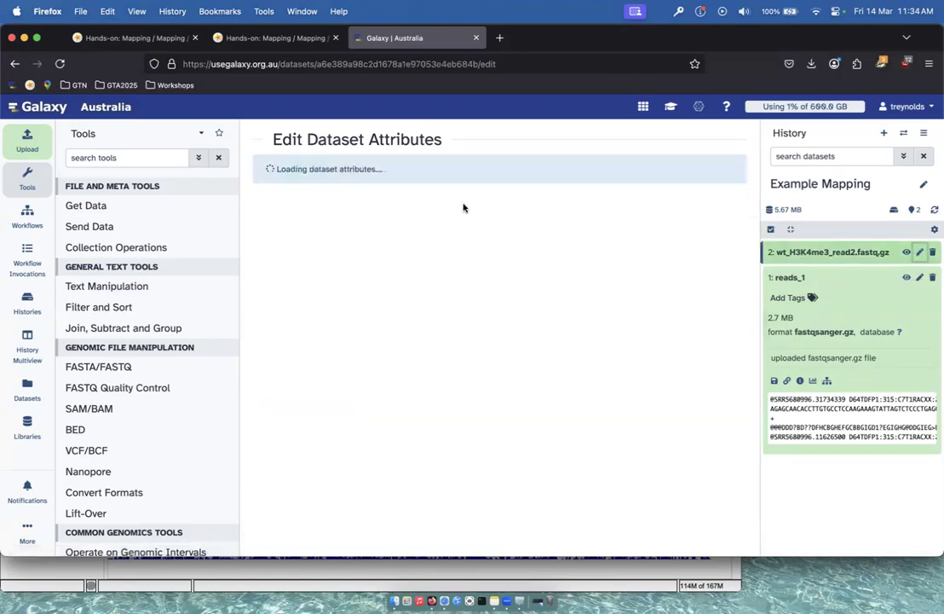
pyautogui.tripleClick(332, 216)
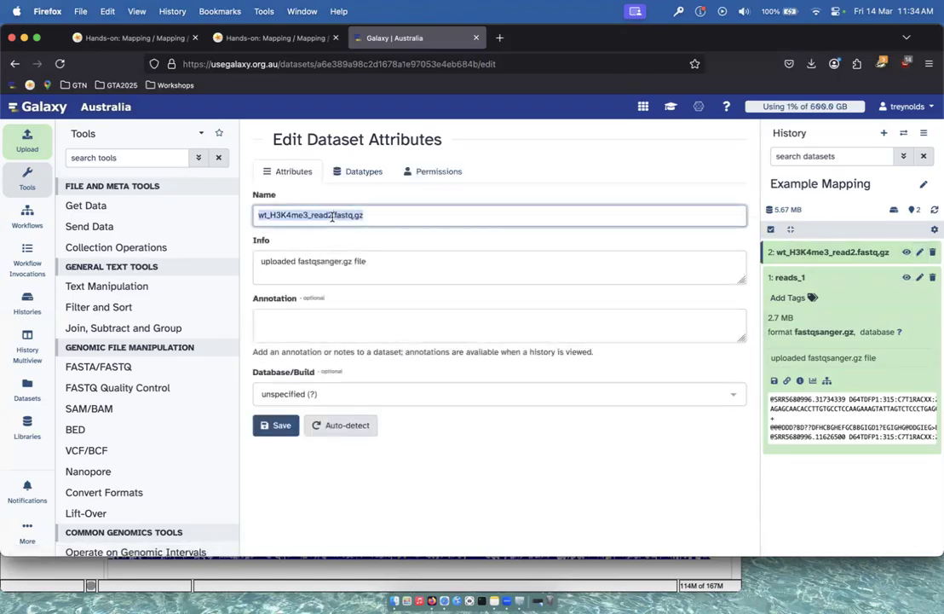
pyautogui.write('reads_2')
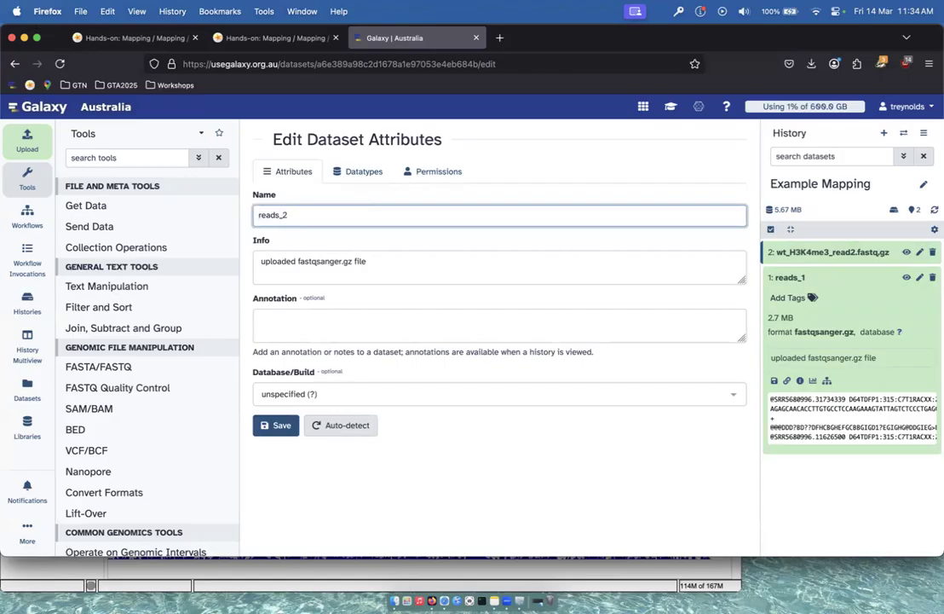
pyautogui.click(277, 424)
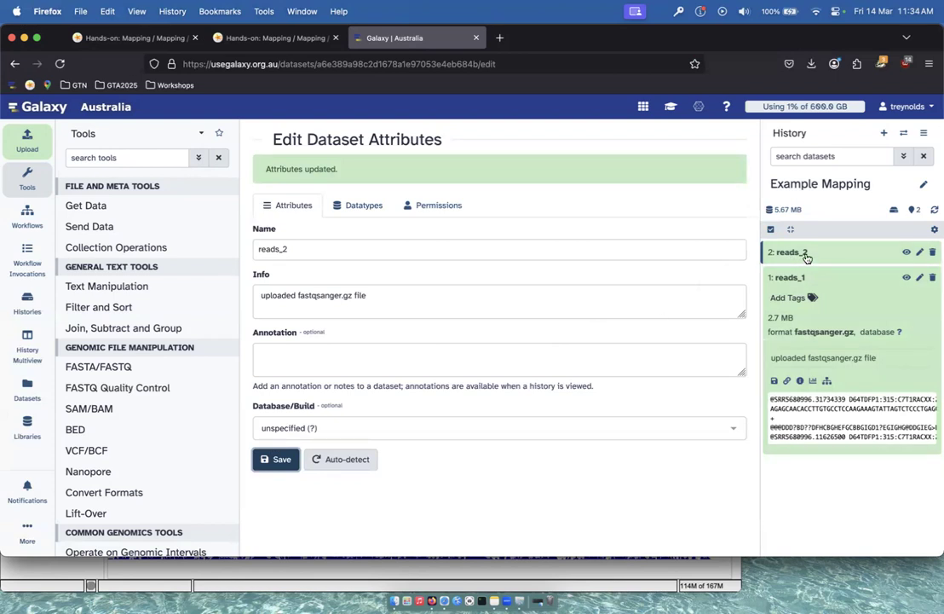
pyautogui.click(844, 273)
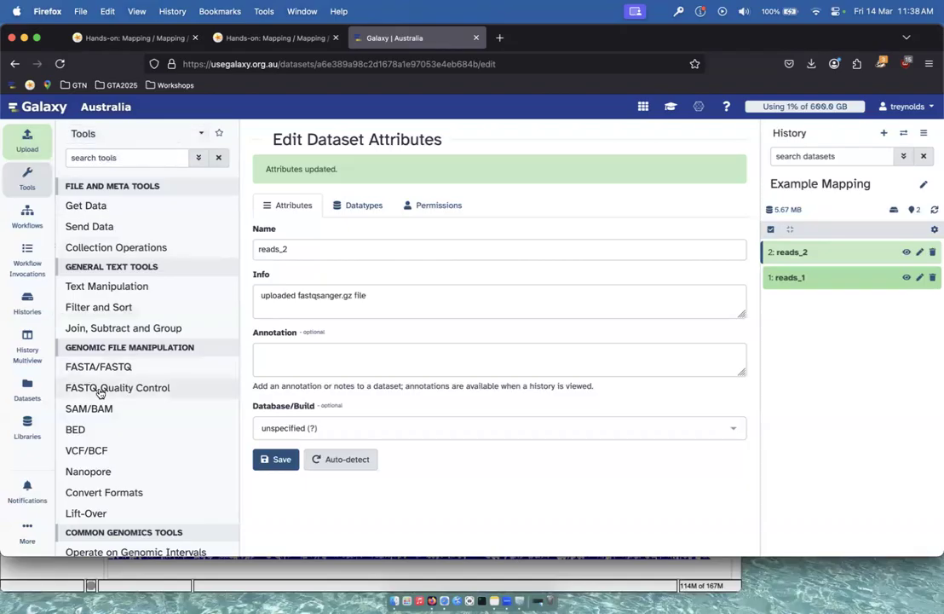
# Search the tools for bowtie2 and open the Bowtie2 tool that maps reads against a reference genome
pyautogui.click(28, 176)
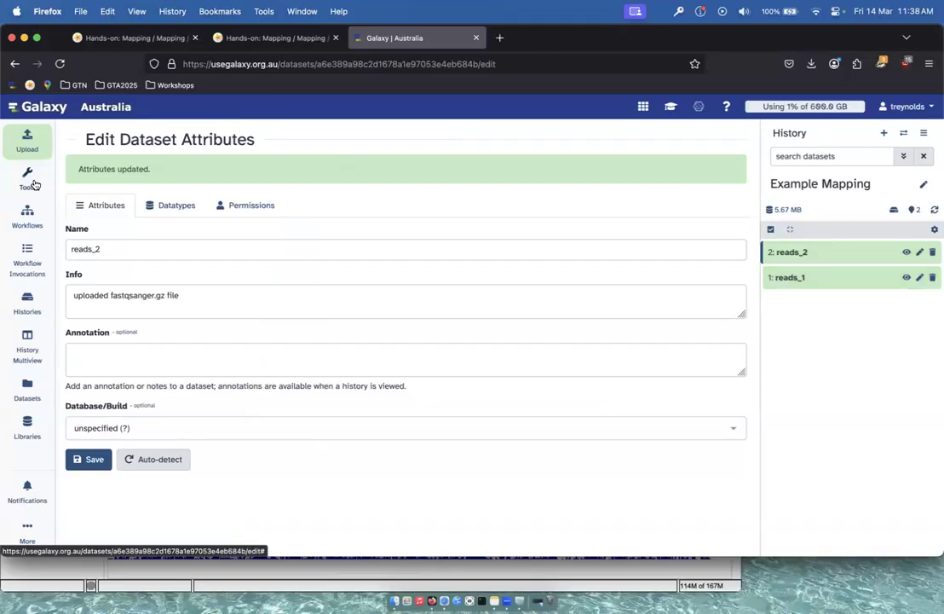
pyautogui.click(29, 179)
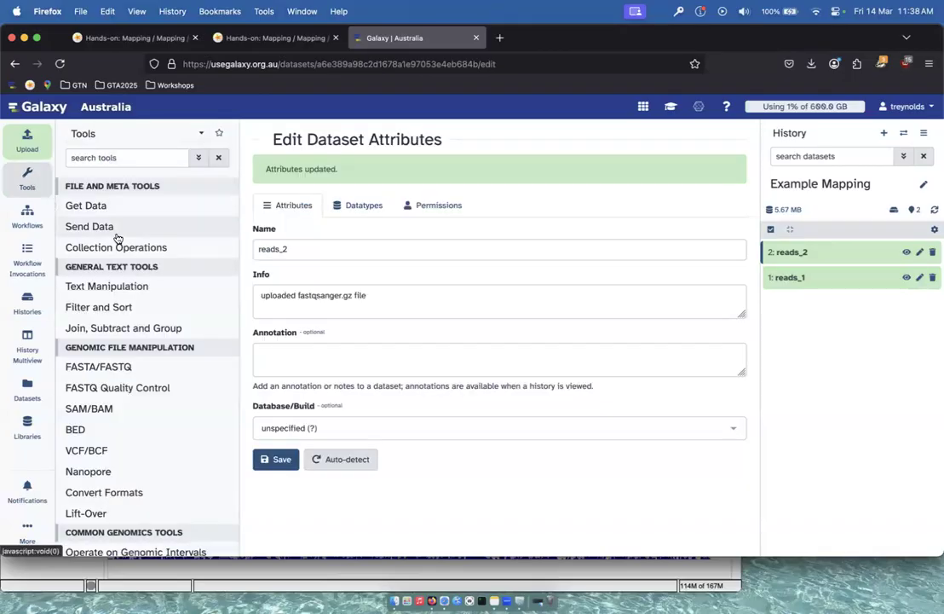
pyautogui.click(115, 157)
pyautogui.write('bowtie')
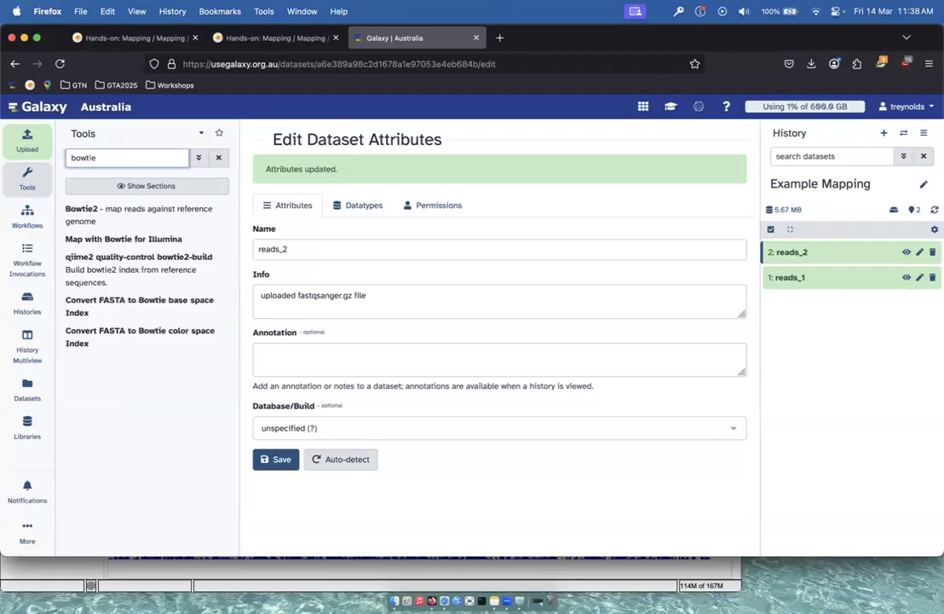
pyautogui.write('2')
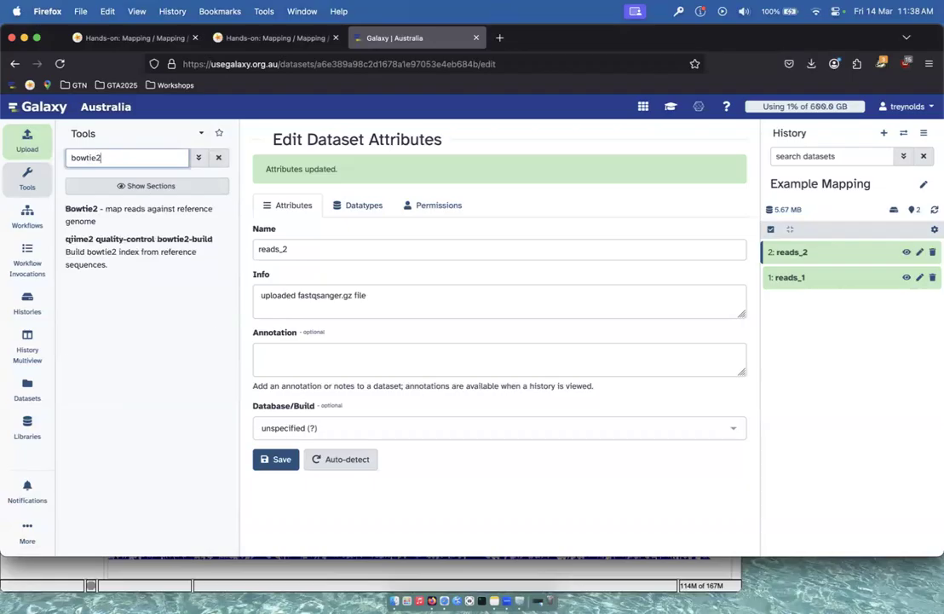
pyautogui.click(101, 216)
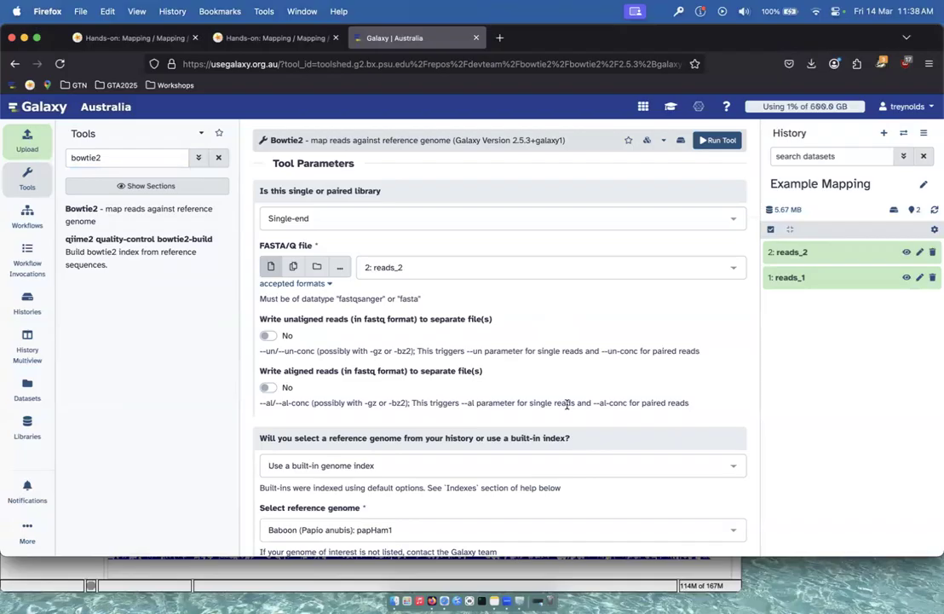
# Set the Bowtie2 library type to Paired-end, with reads_1 as FASTA/Q file #1 and reads_2 as FASTA/Q file #2
pyautogui.scroll(-1, 567, 405)
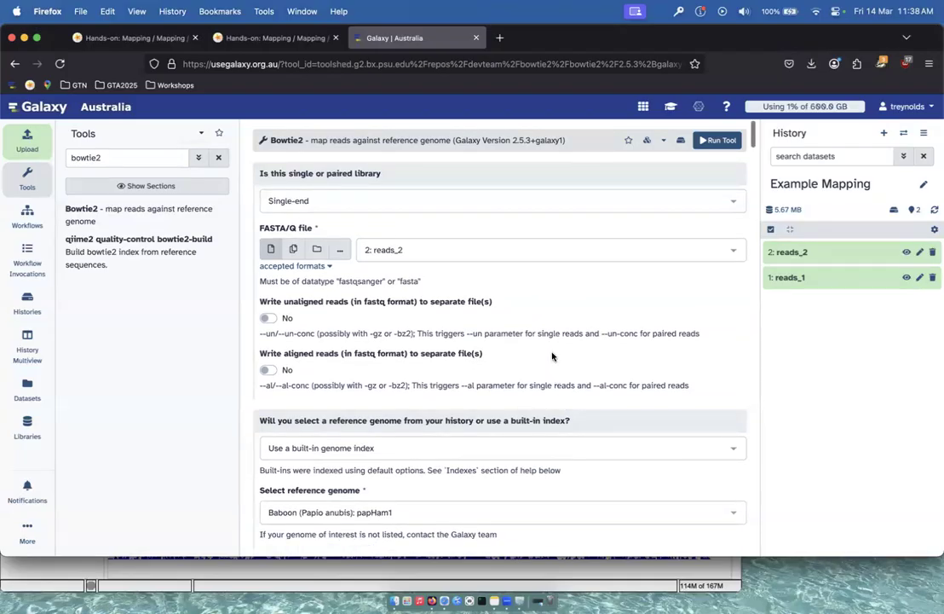
pyautogui.click(284, 203)
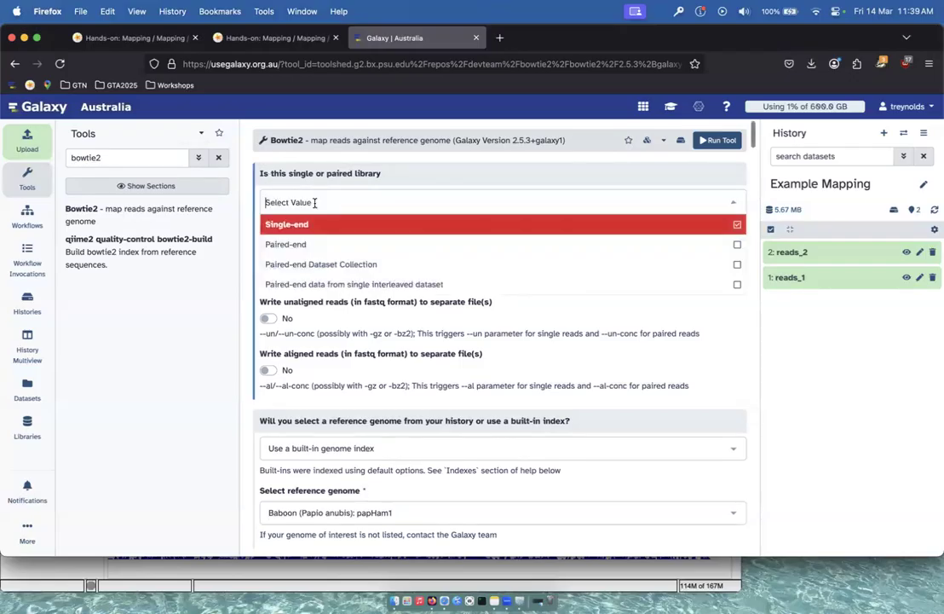
pyautogui.click(300, 247)
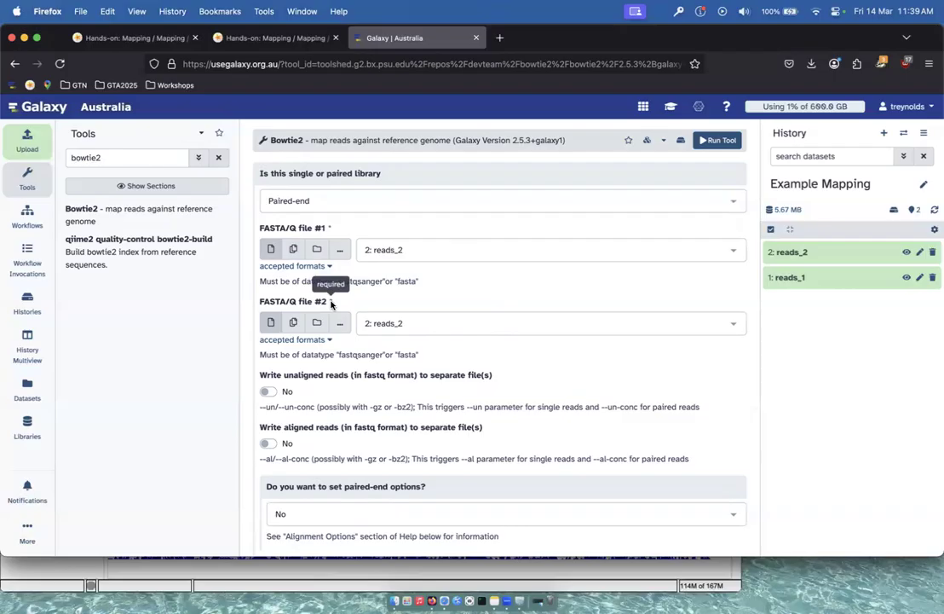
pyautogui.click(436, 250)
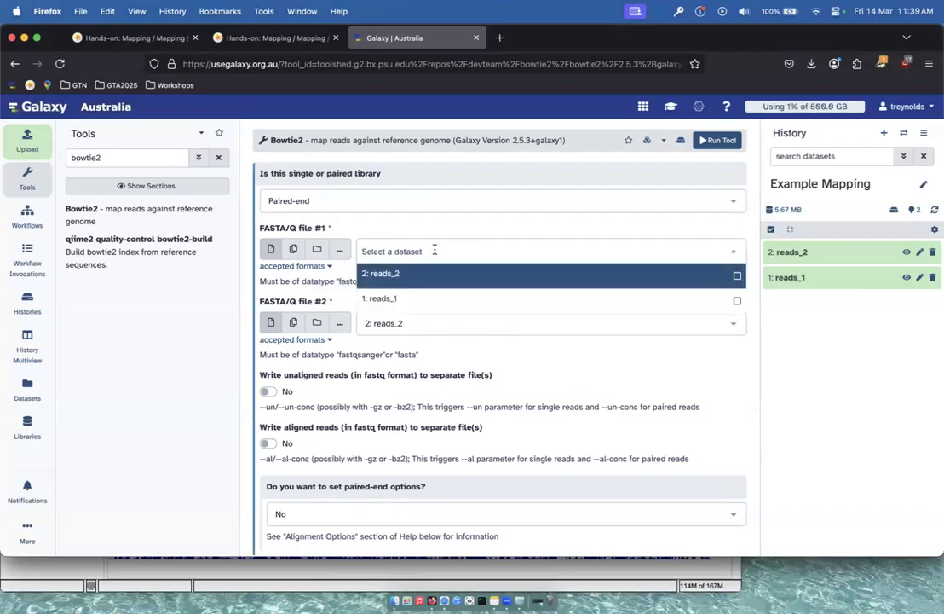
pyautogui.click(401, 303)
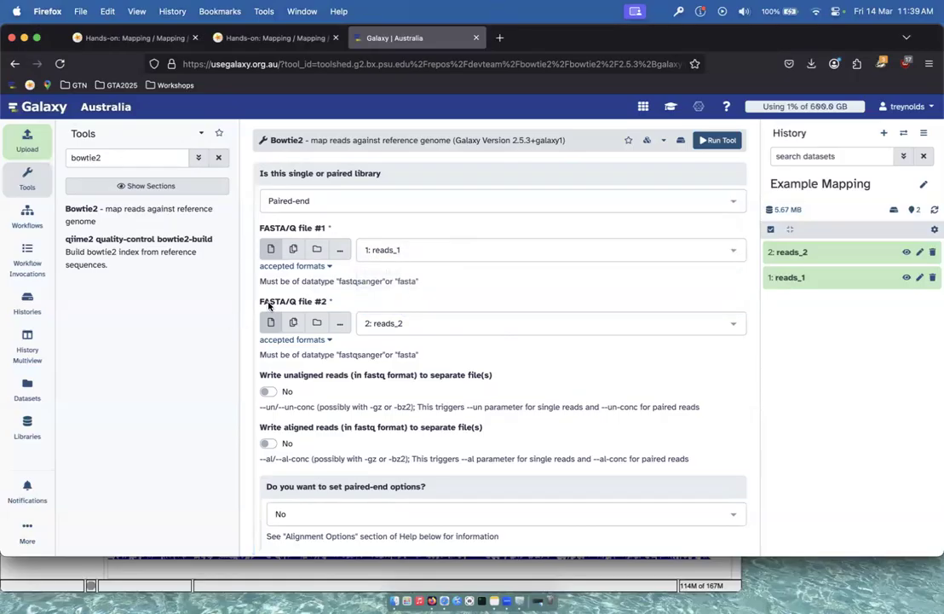
pyautogui.click(416, 326)
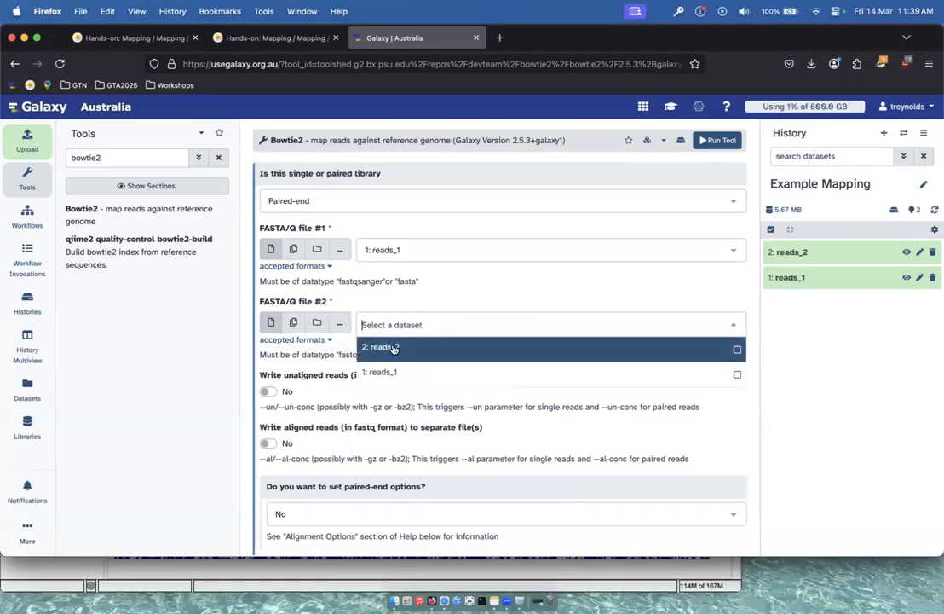
pyautogui.click(385, 348)
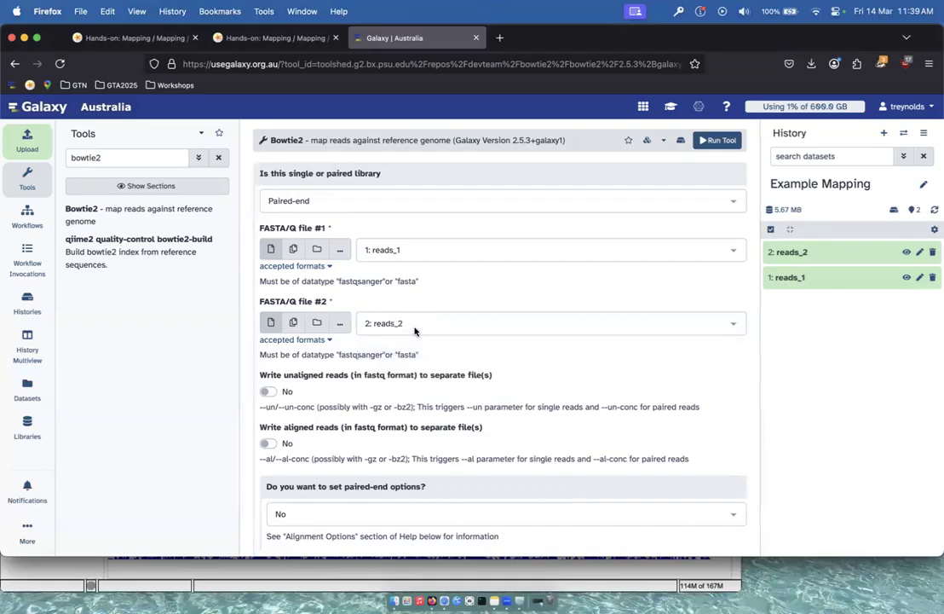
# Select the built-in Mouse (Mus musculus): mm10 index as the Bowtie2 reference genome
pyautogui.scroll(-3, 415, 331)
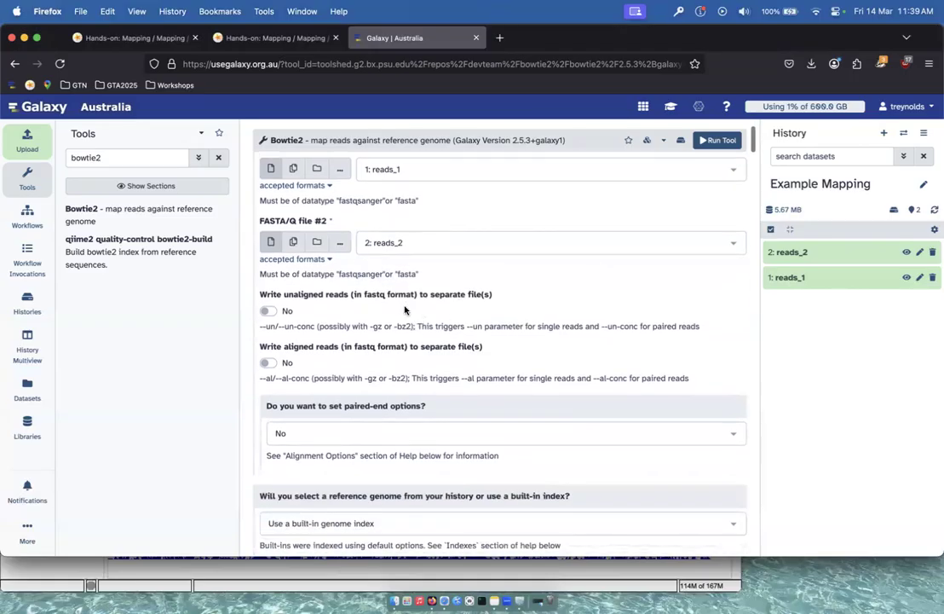
pyautogui.scroll(-3, 357, 323)
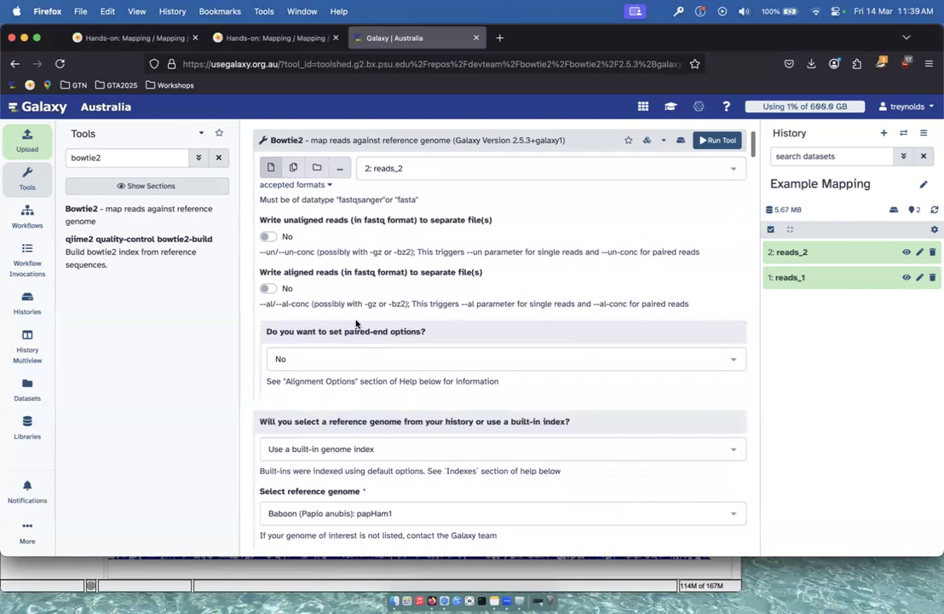
pyautogui.scroll(-1, 283, 281)
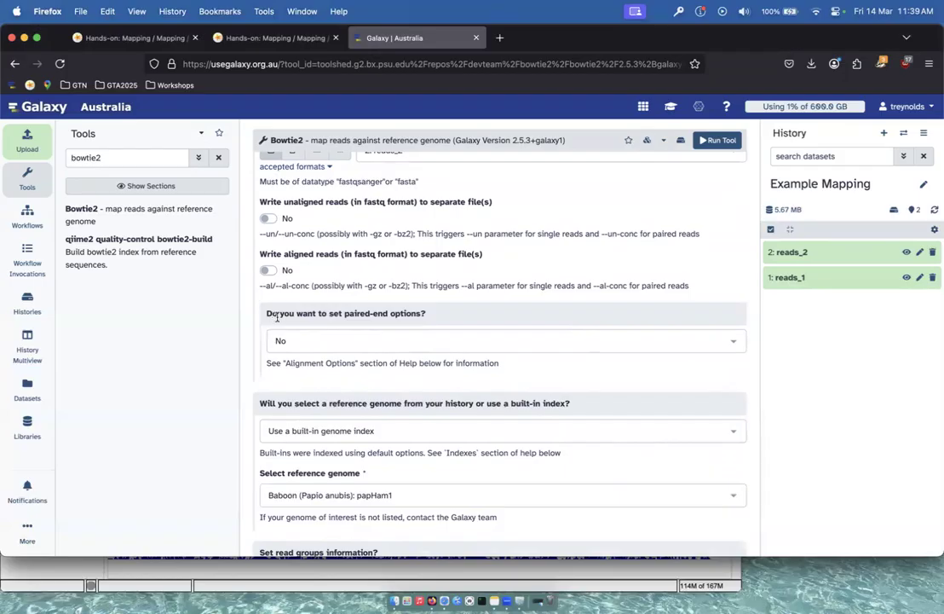
pyautogui.scroll(-2, 323, 315)
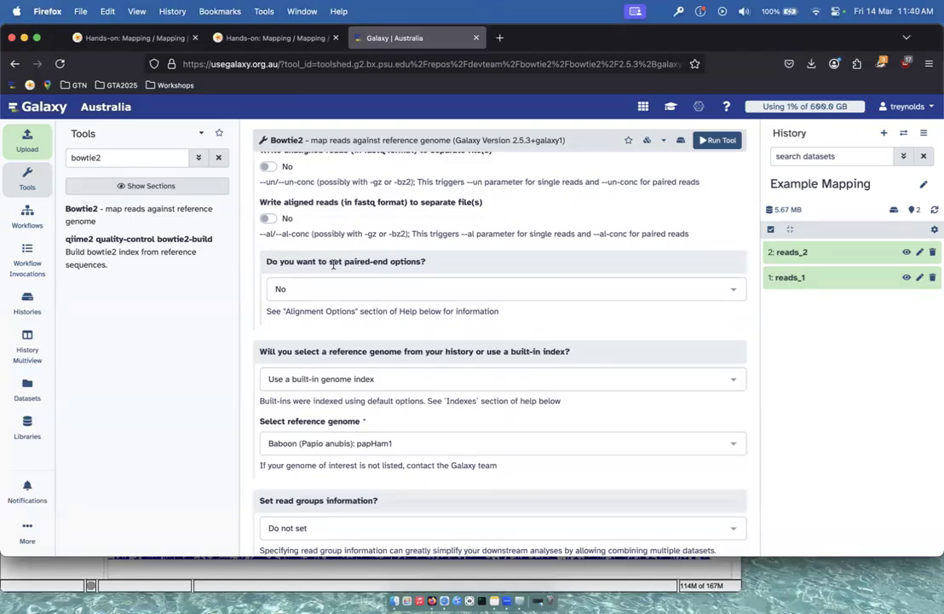
pyautogui.scroll(-2, 417, 285)
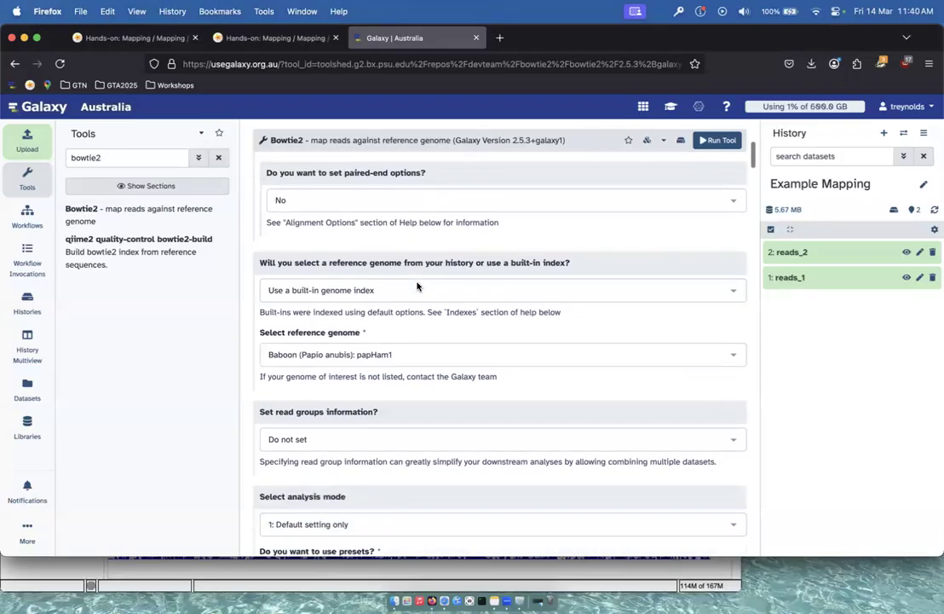
pyautogui.scroll(2, 363, 249)
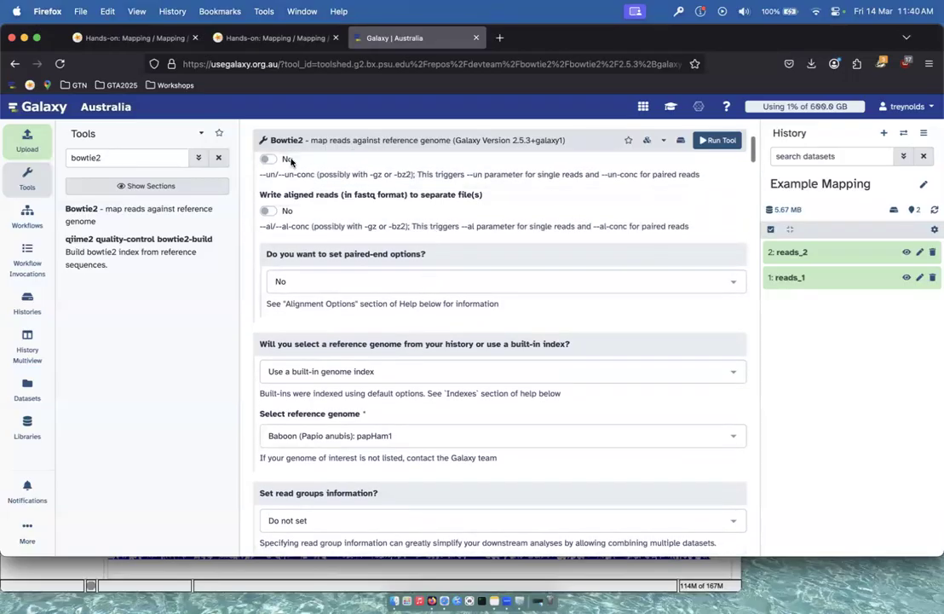
pyautogui.scroll(-1, 373, 261)
pyautogui.scroll(-2, 371, 230)
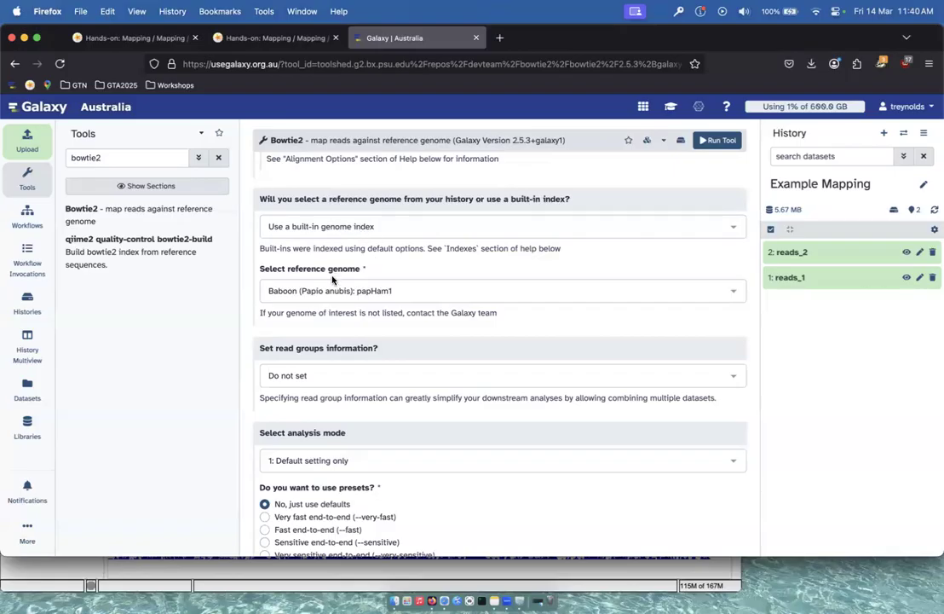
pyautogui.click(371, 289)
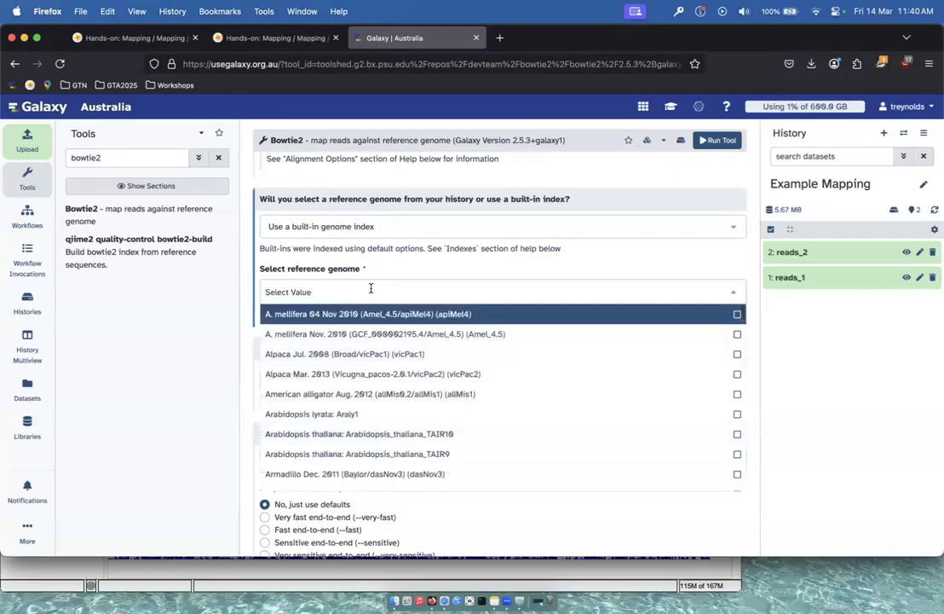
pyautogui.write('mm10')
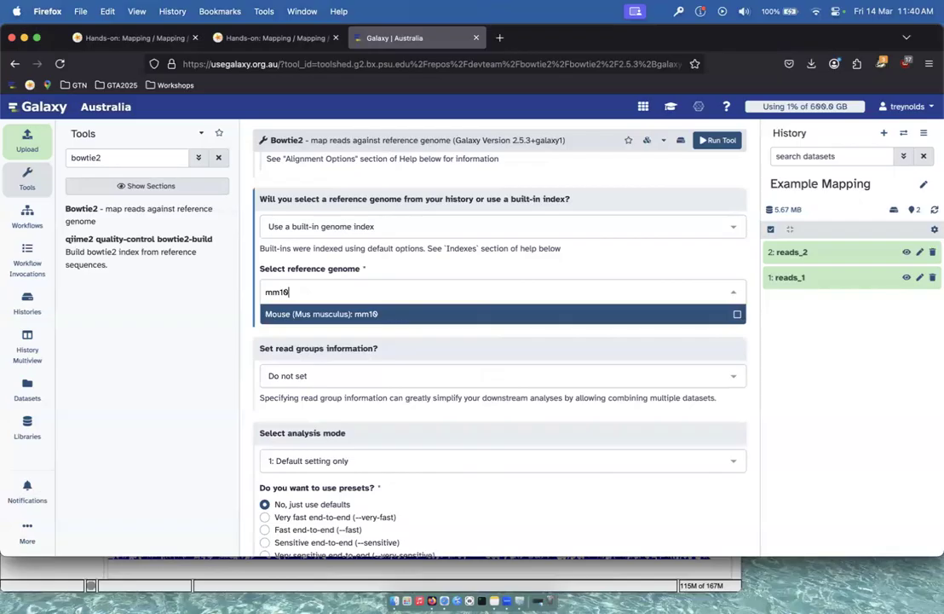
pyautogui.click(406, 315)
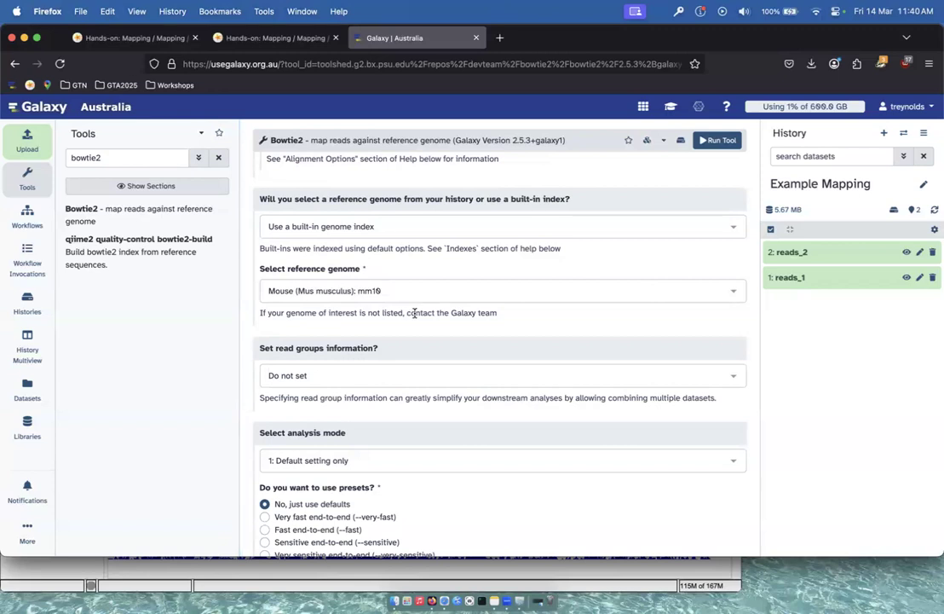
# Enable saving the bowtie2 mapping statistics to the history and run Bowtie2, keeping the default analysis settings
pyautogui.scroll(-3, 414, 314)
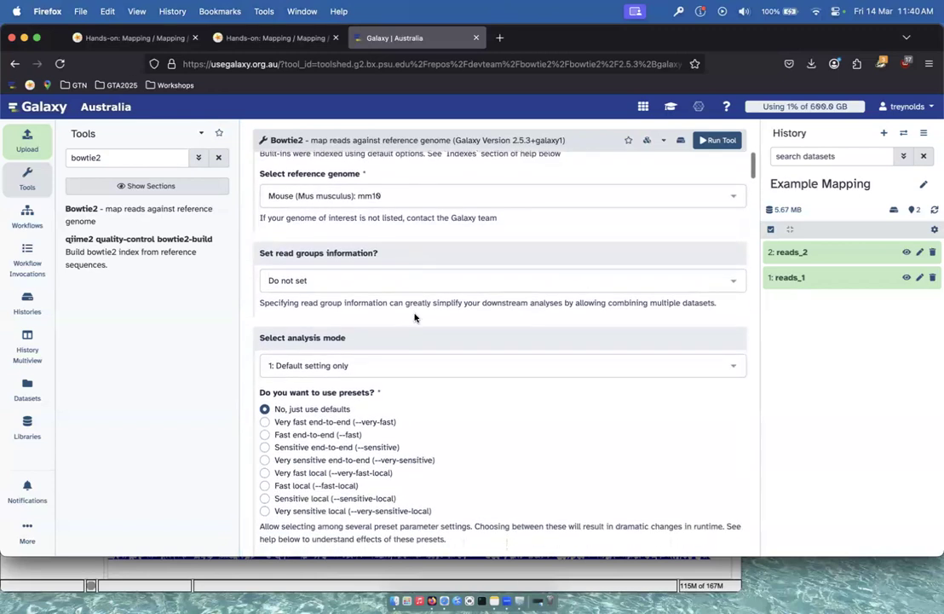
pyautogui.scroll(-3, 414, 317)
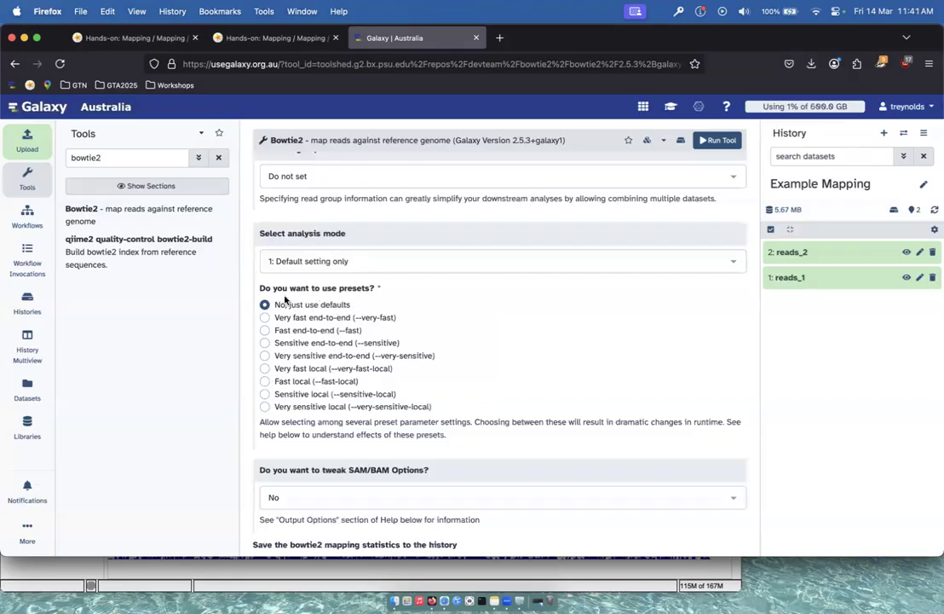
pyautogui.scroll(-1, 454, 390)
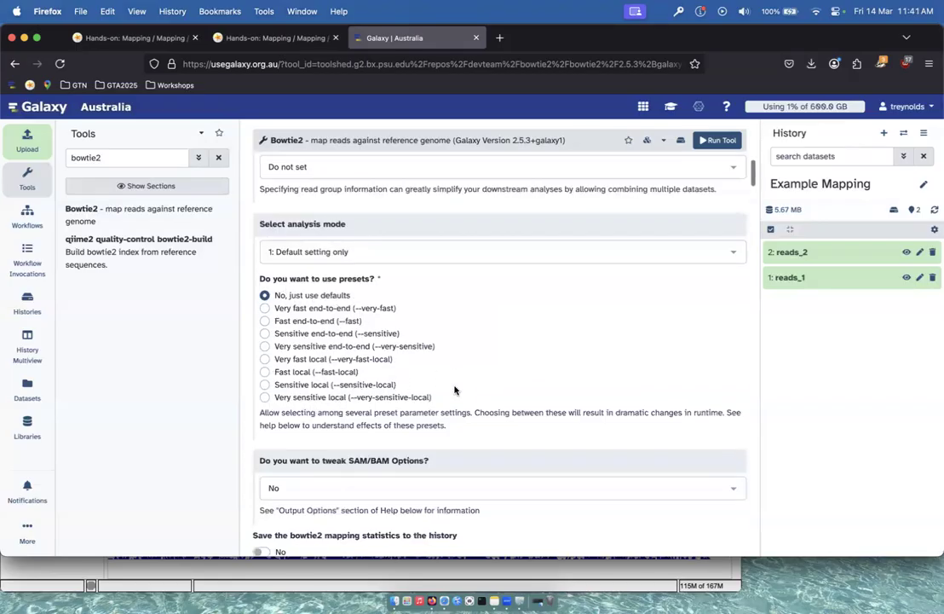
pyautogui.scroll(-2, 454, 391)
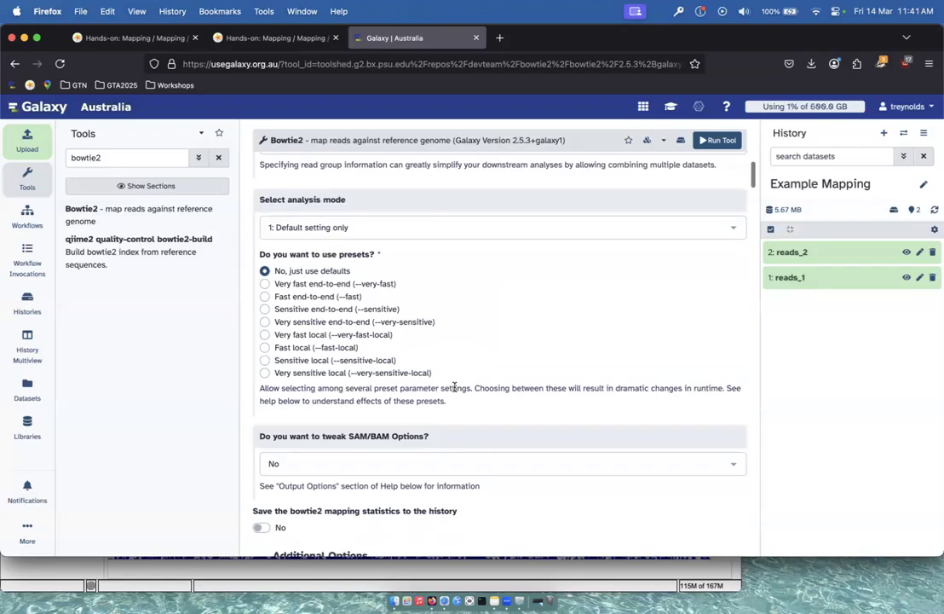
pyautogui.scroll(-6, 455, 388)
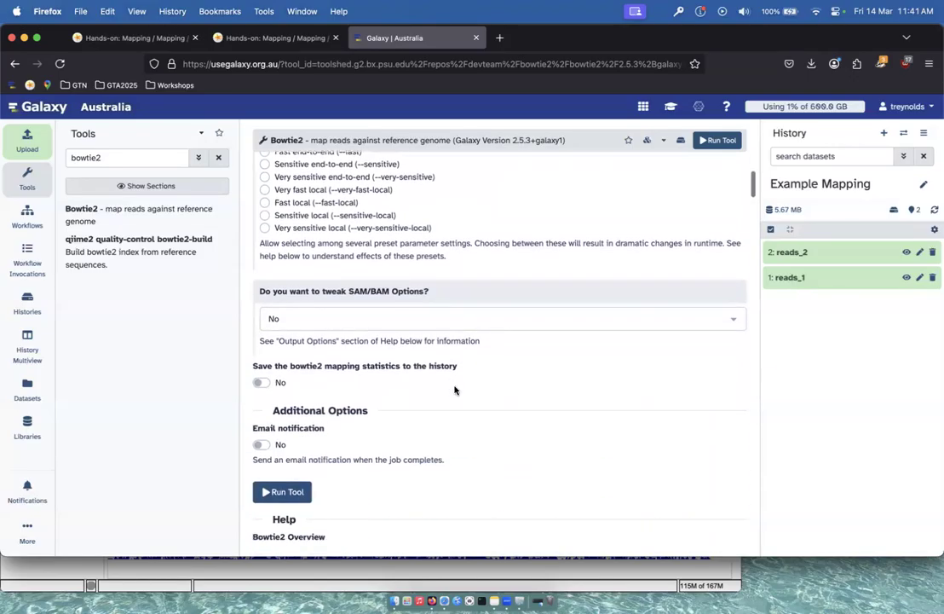
pyautogui.scroll(-2, 454, 391)
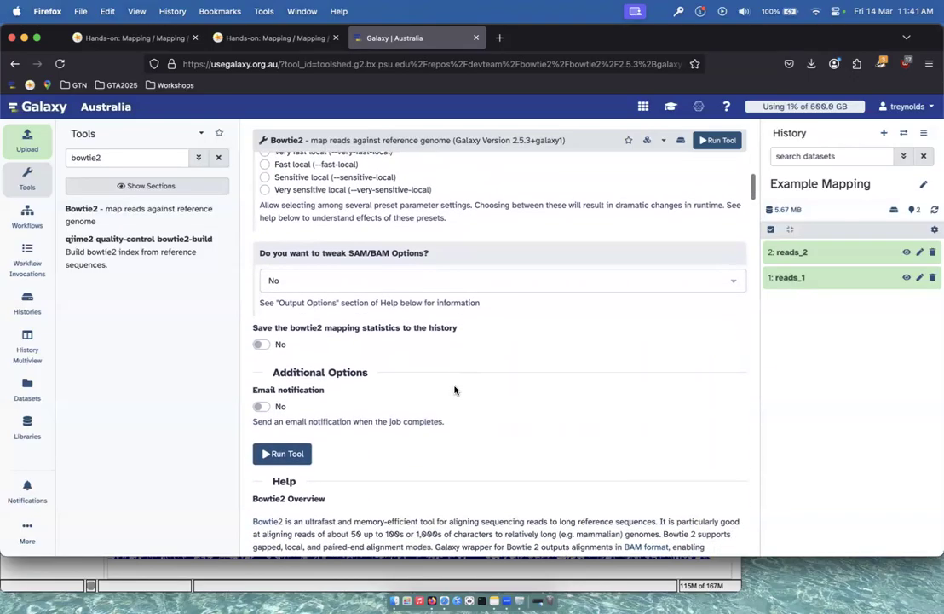
pyautogui.scroll(1, 406, 341)
pyautogui.scroll(-2, 406, 343)
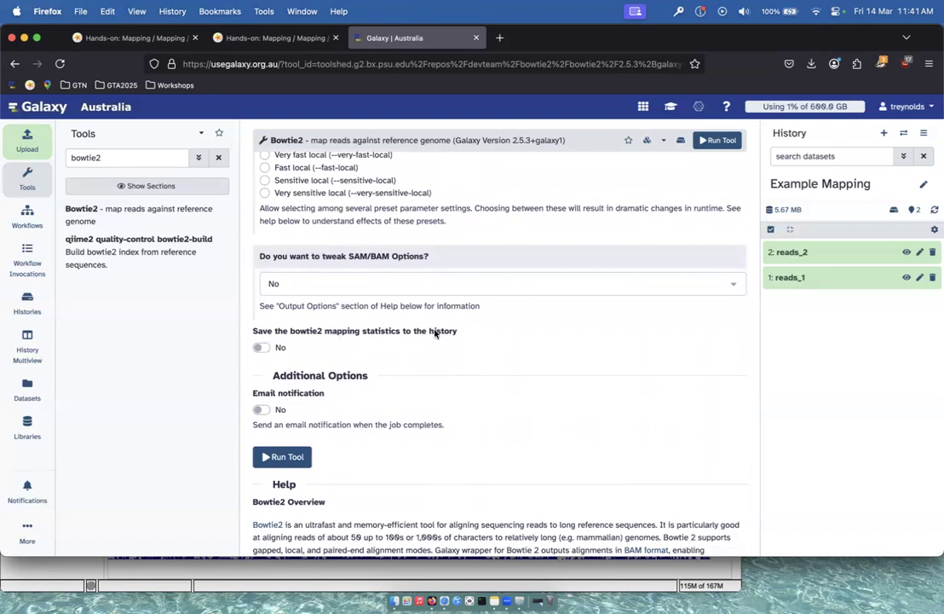
pyautogui.click(260, 347)
pyautogui.scroll(-3, 298, 352)
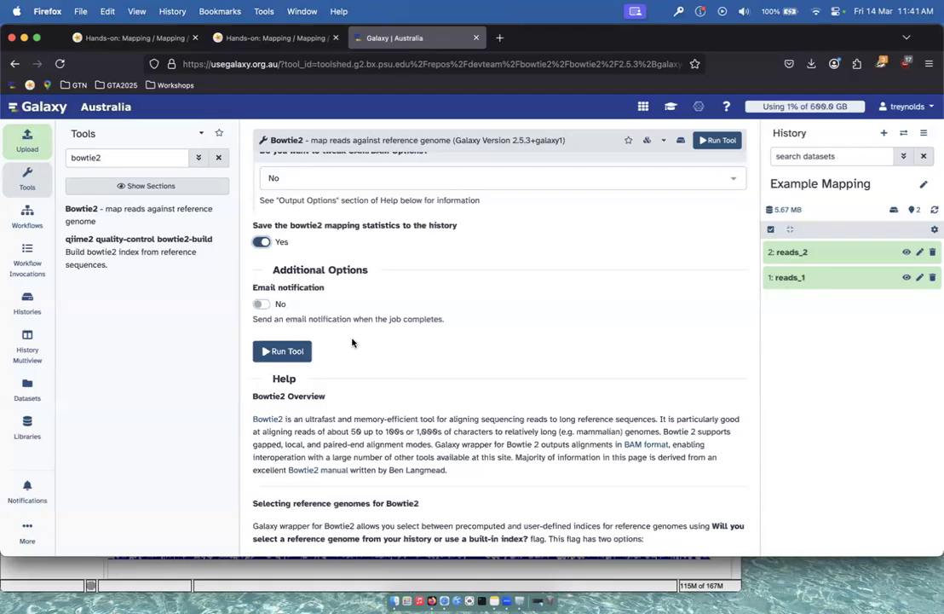
pyautogui.click(284, 352)
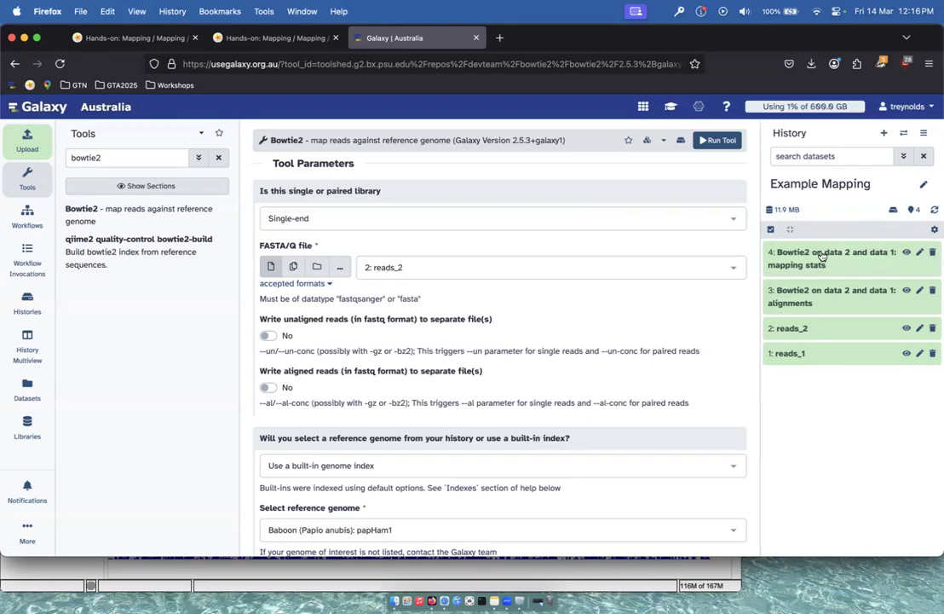
# View the Bowtie2 mapping stats dataset and examine the shares of read pairs aligned concordantly once, multiple times, zero times and discordantly
pyautogui.click(821, 256)
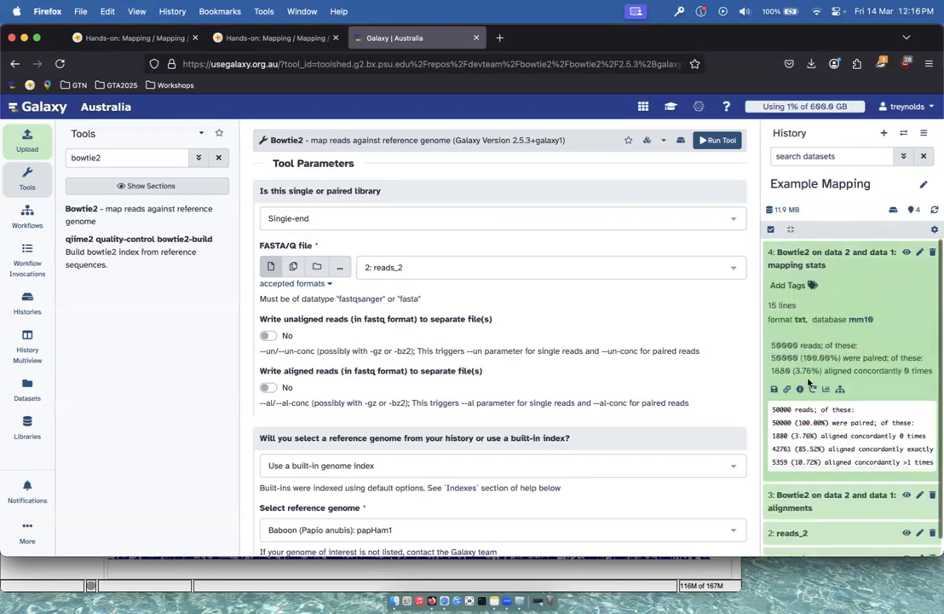
pyautogui.click(906, 256)
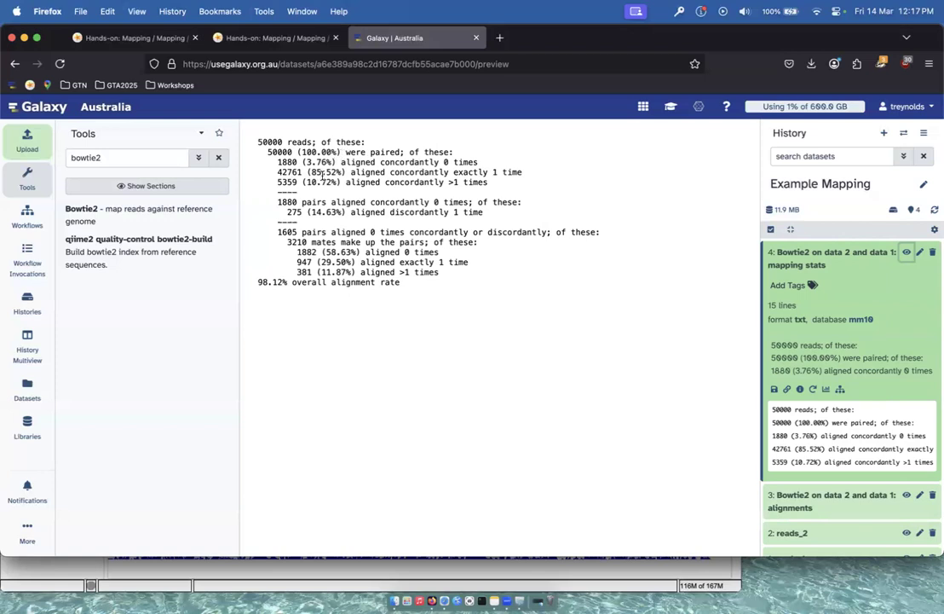
pyautogui.moveTo(277, 172); pyautogui.dragTo(526, 175)
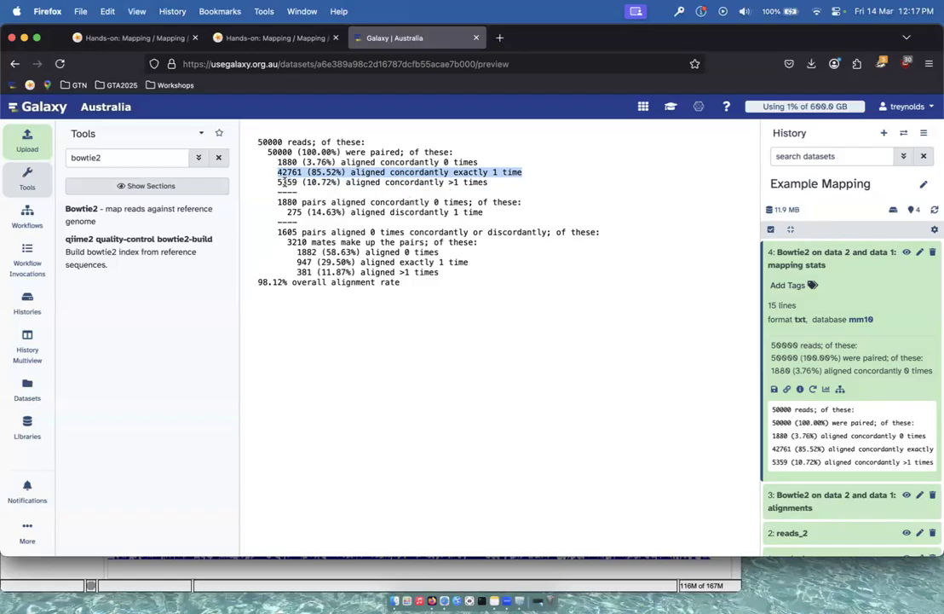
pyautogui.moveTo(305, 182); pyautogui.dragTo(490, 184)
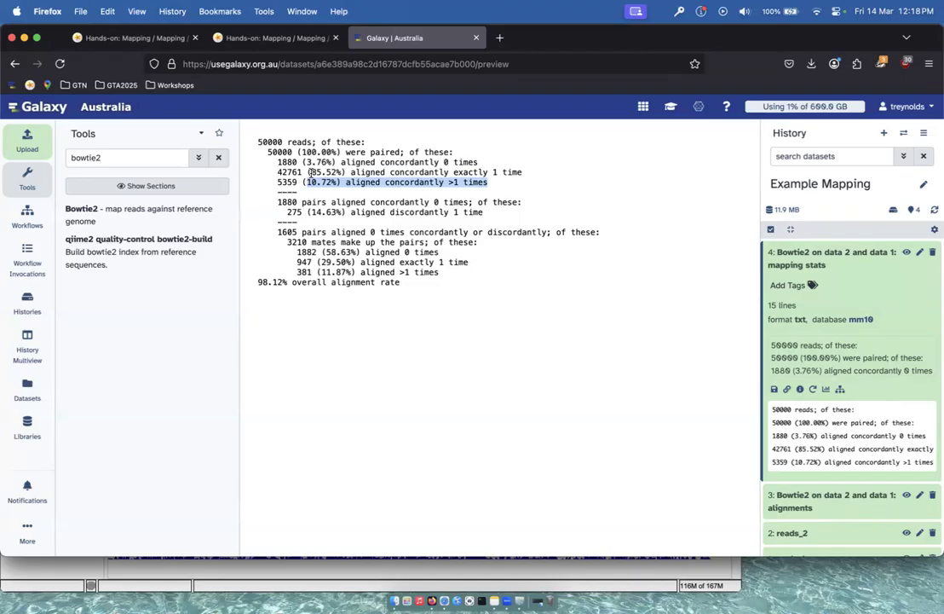
pyautogui.moveTo(312, 173); pyautogui.dragTo(307, 181)
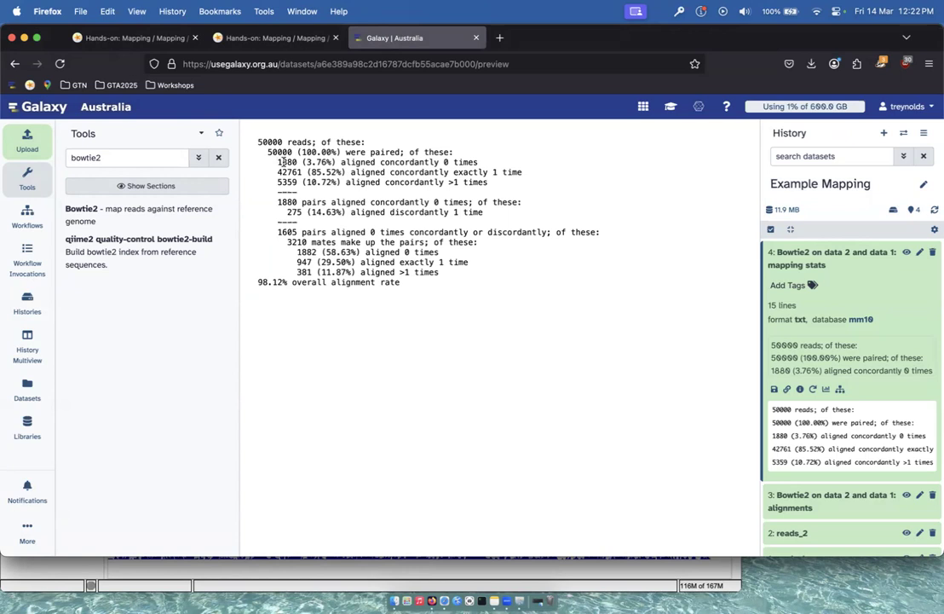
pyautogui.moveTo(305, 162); pyautogui.dragTo(479, 162)
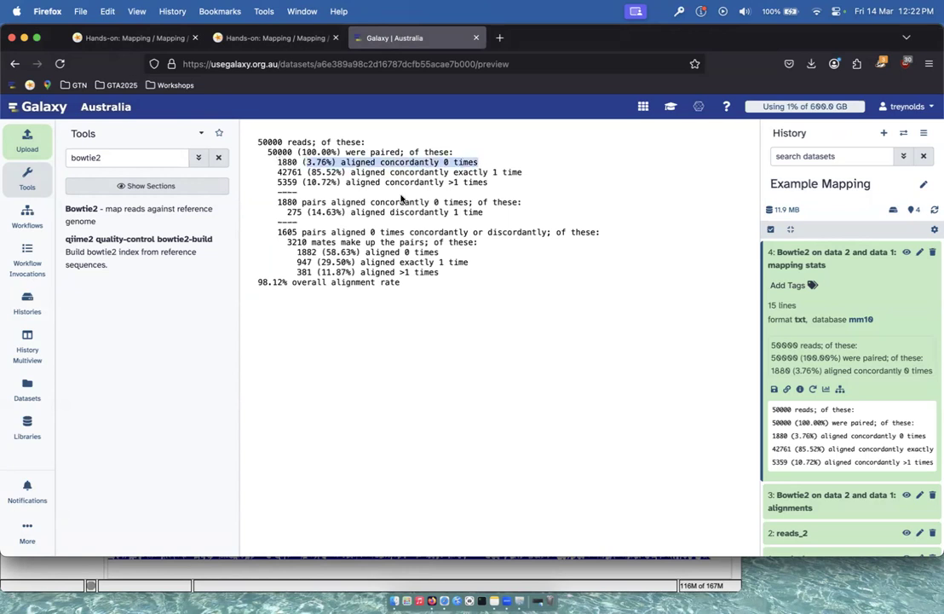
pyautogui.click(256, 209)
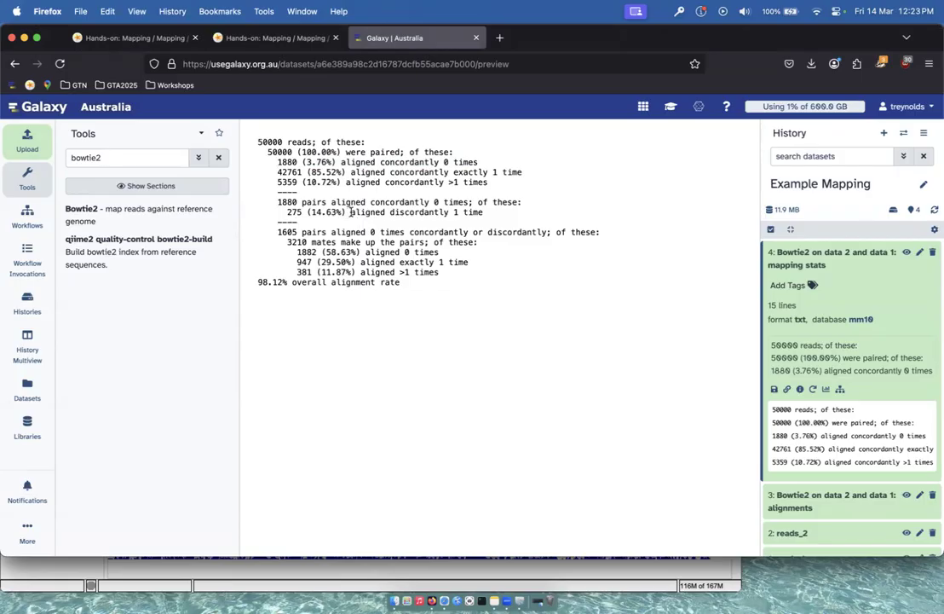
pyautogui.moveTo(350, 211); pyautogui.dragTo(482, 214)
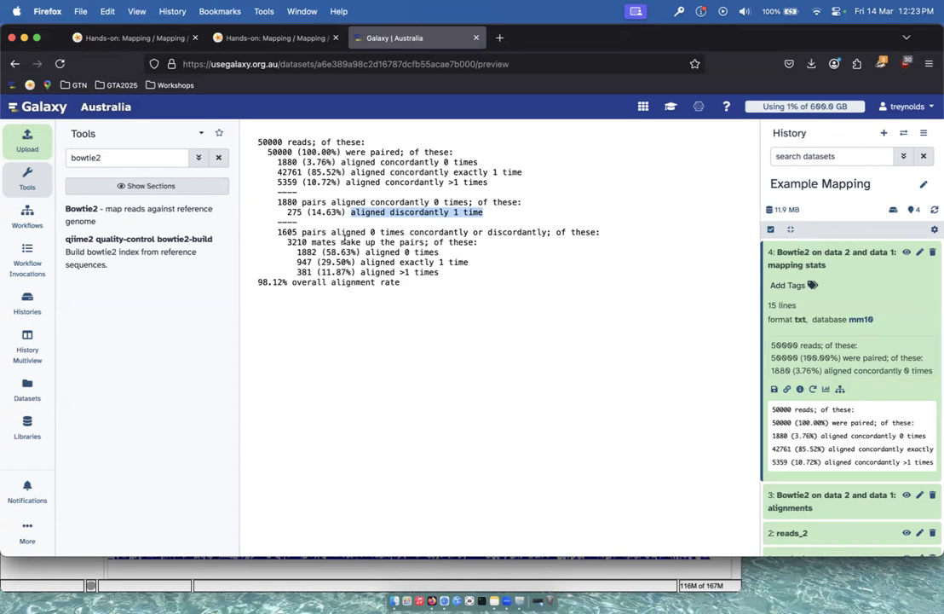
pyautogui.click(357, 273)
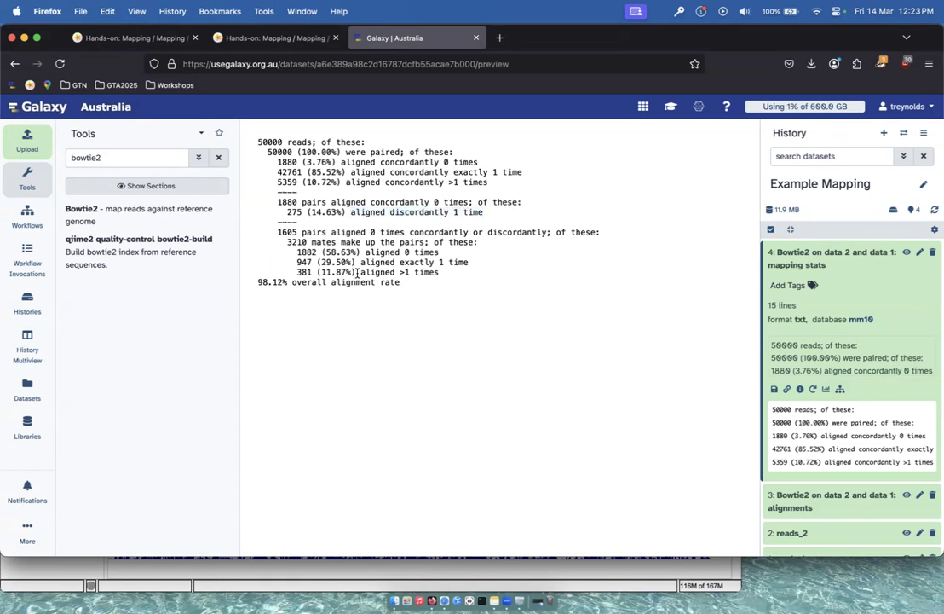
# Examine in the mapping stats how the individual mates of pairs aligned neither concordantly nor discordantly map: zero, one or multiple times
pyautogui.moveTo(357, 273); pyautogui.dragTo(422, 273)
pyautogui.moveTo(302, 232); pyautogui.dragTo(545, 234)
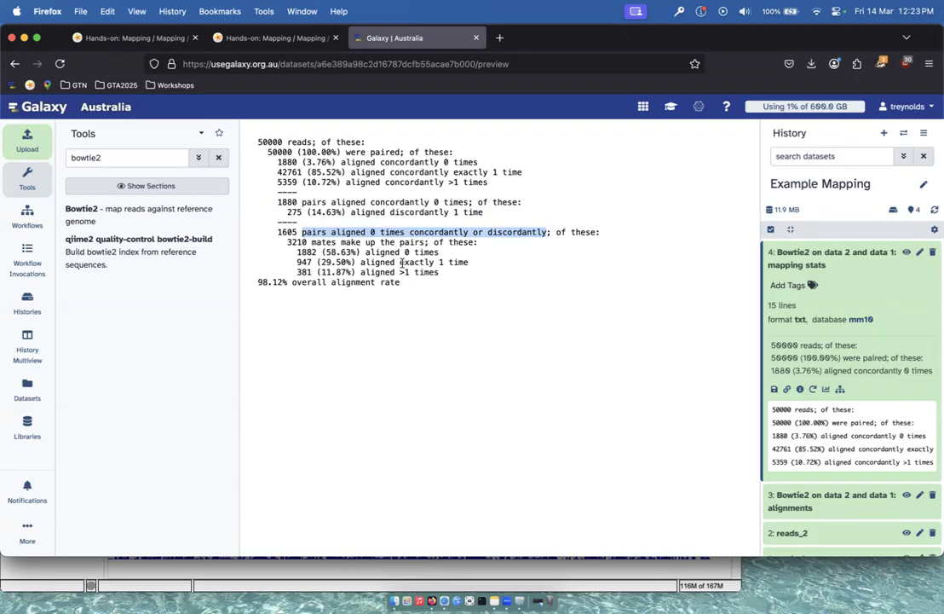
pyautogui.moveTo(361, 261); pyautogui.dragTo(469, 262)
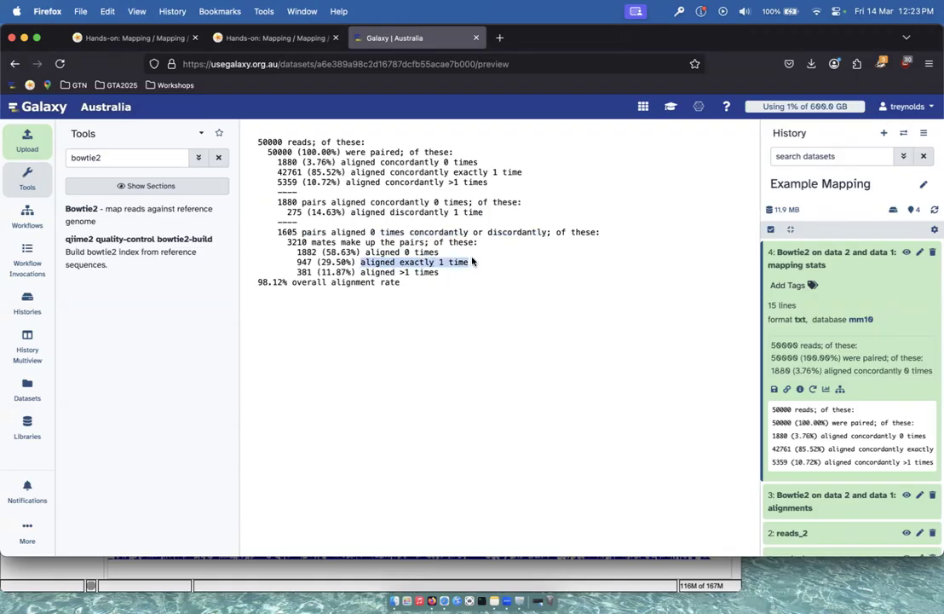
pyautogui.click(304, 231)
pyautogui.moveTo(304, 232); pyautogui.dragTo(546, 231)
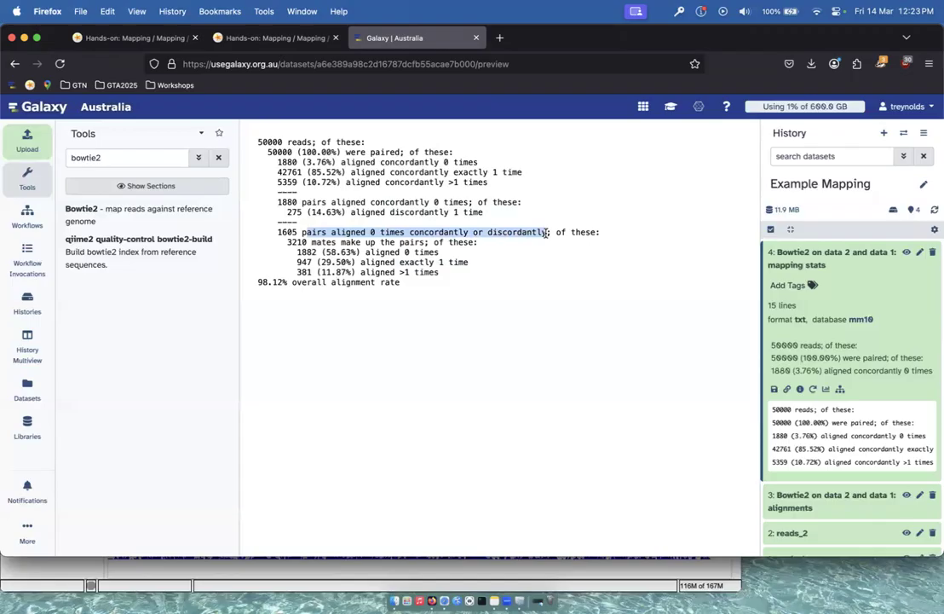
pyautogui.click(298, 252)
pyautogui.moveTo(297, 253); pyautogui.dragTo(316, 253)
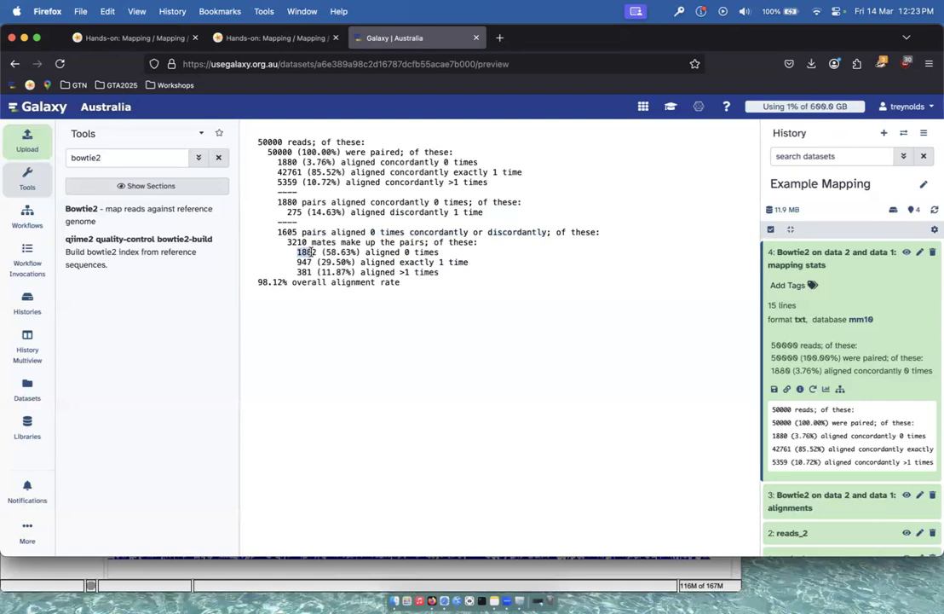
pyautogui.click(399, 252)
pyautogui.click(823, 256)
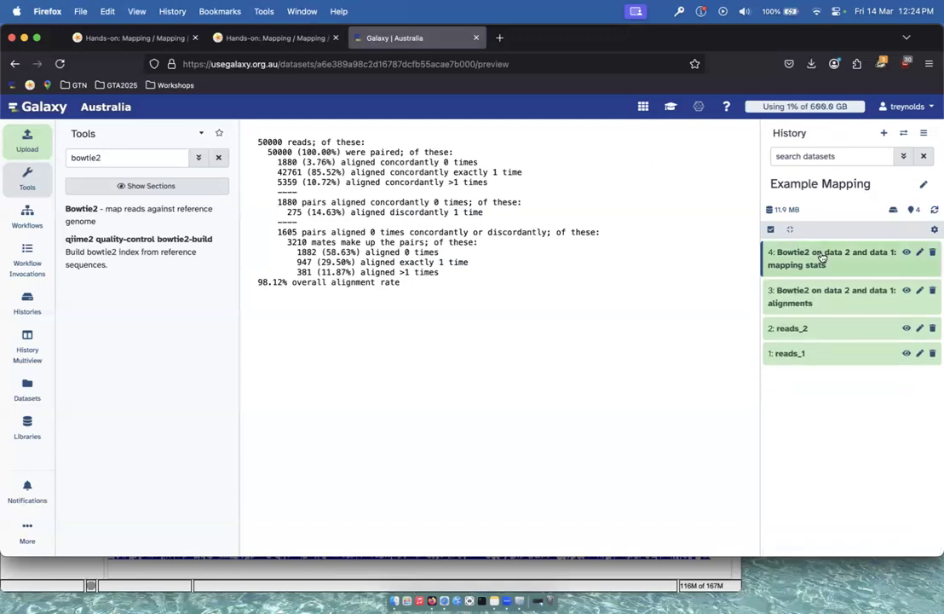
pyautogui.click(820, 295)
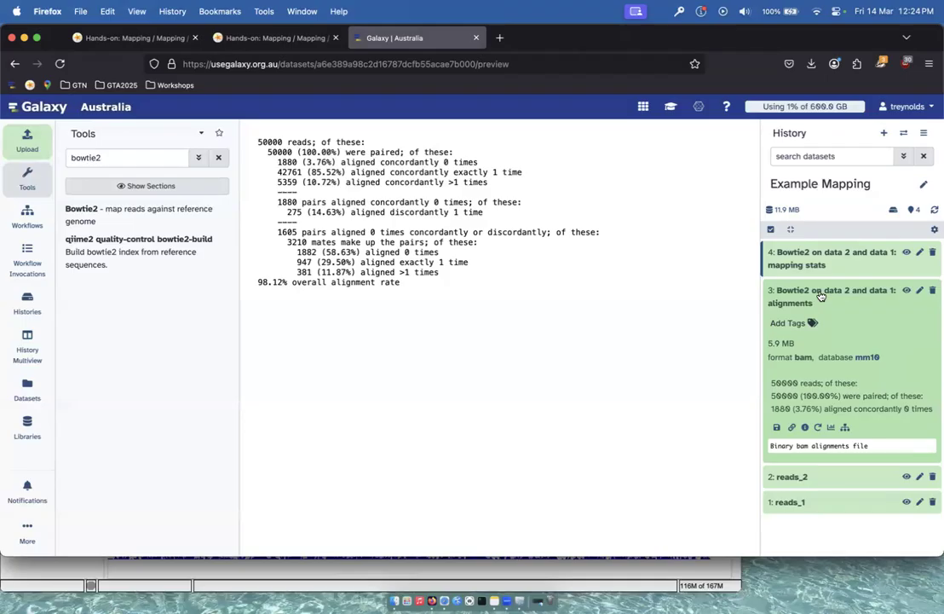
pyautogui.click(907, 293)
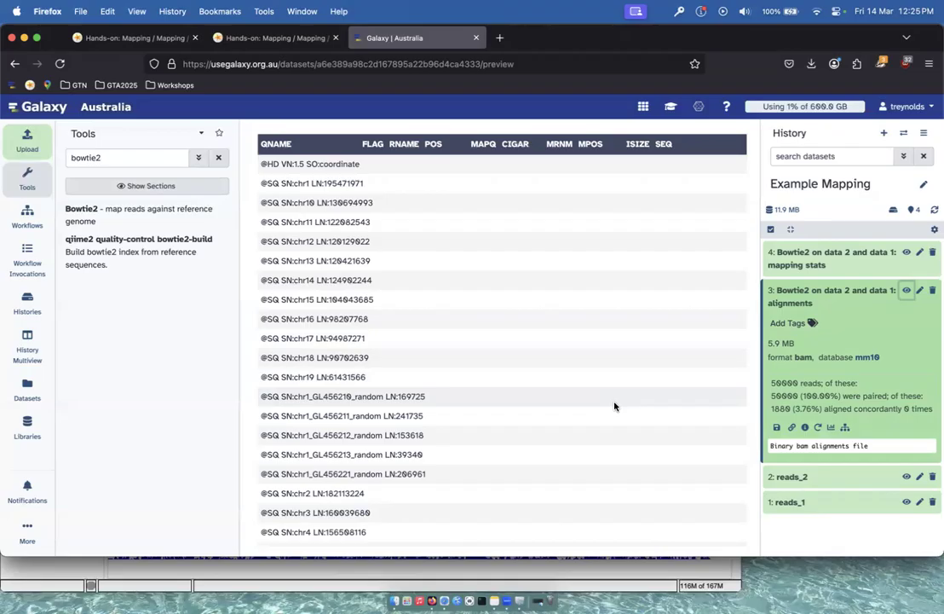
pyautogui.scroll(-2, 615, 406)
pyautogui.scroll(2, 614, 406)
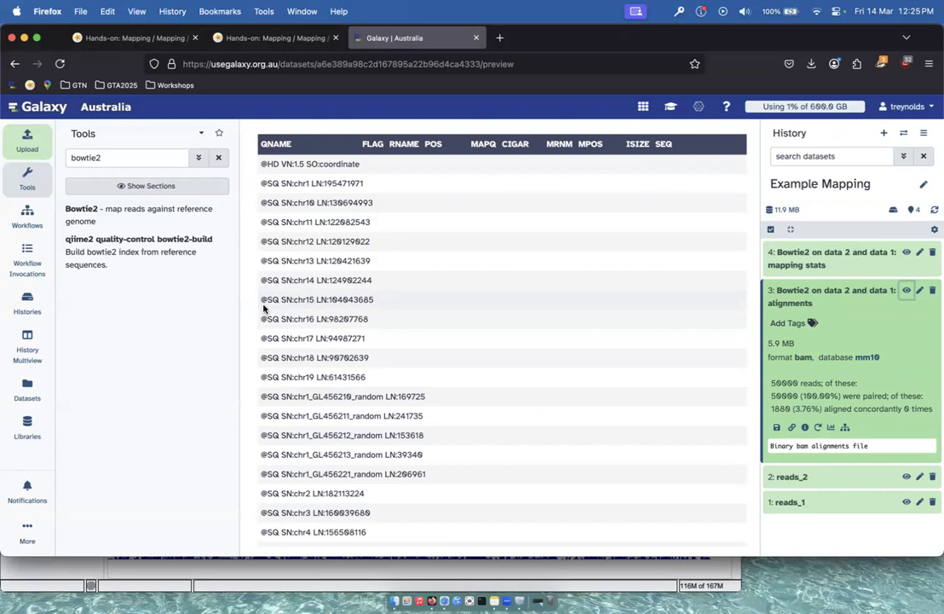
pyautogui.scroll(-1, 264, 308)
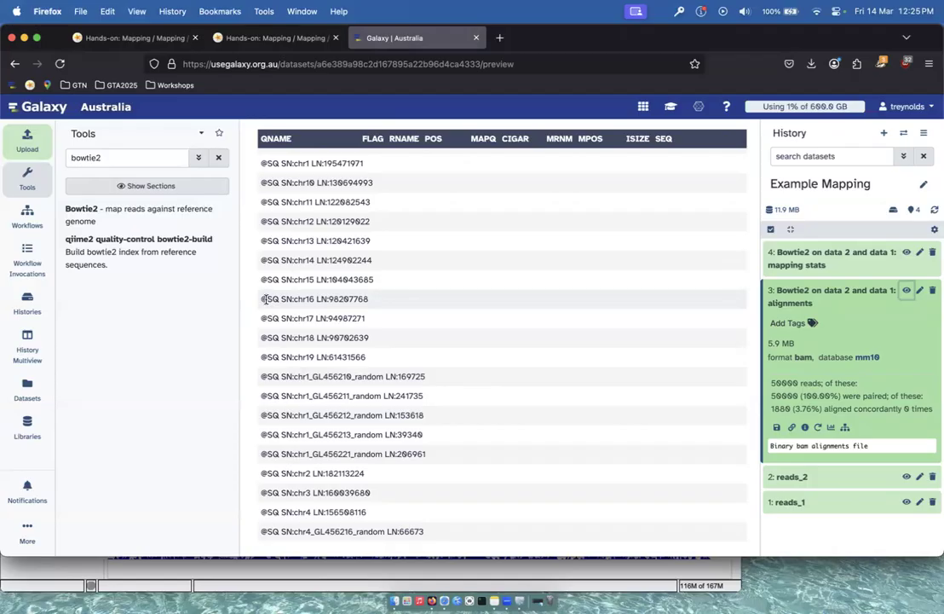
pyautogui.moveTo(263, 299); pyautogui.dragTo(374, 300)
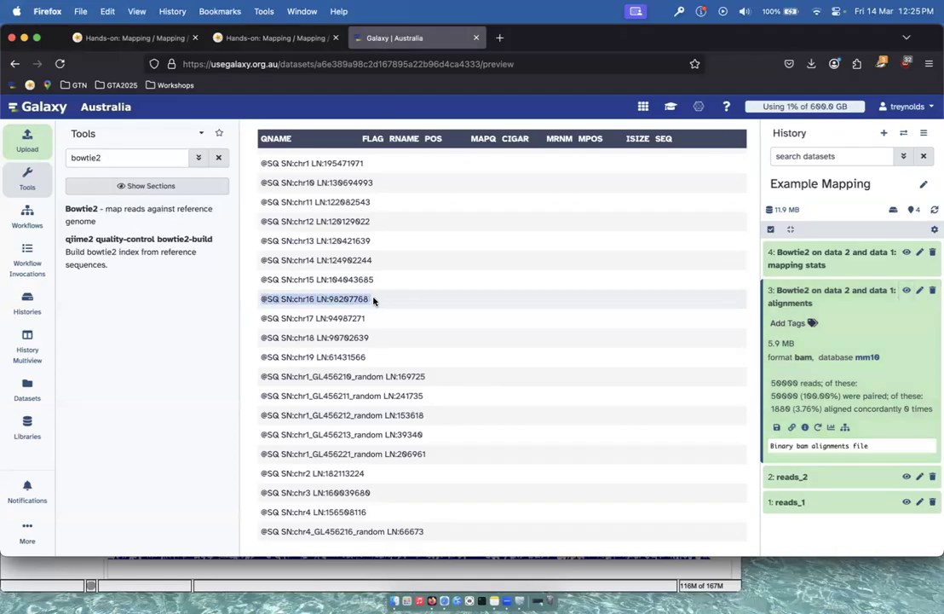
pyautogui.click(403, 304)
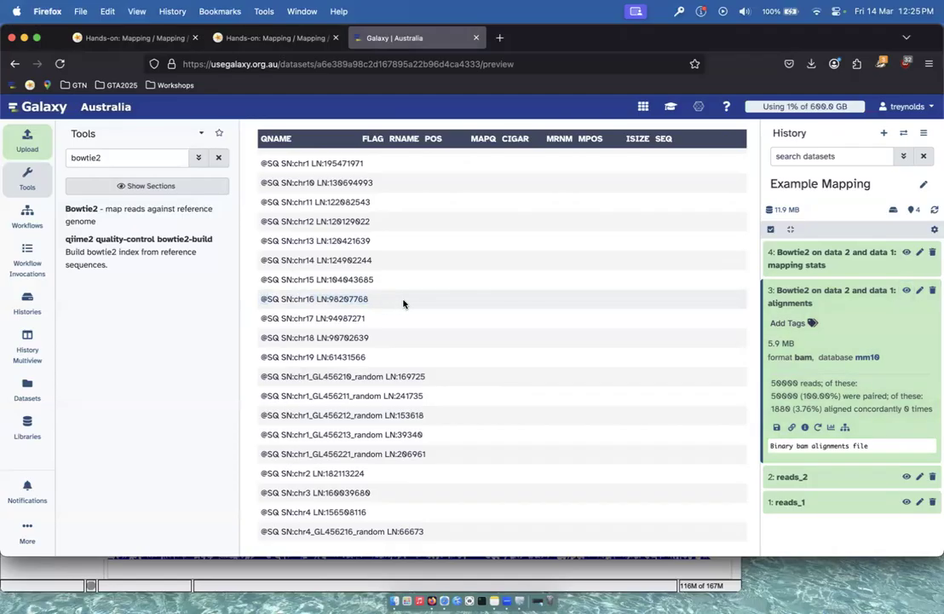
# Examine the read records below the BAM header, from the QNAME, FLAG and position columns across to the SEQ and QUAL columns
pyautogui.scroll(-6, 403, 303)
pyautogui.scroll(-10, 403, 304)
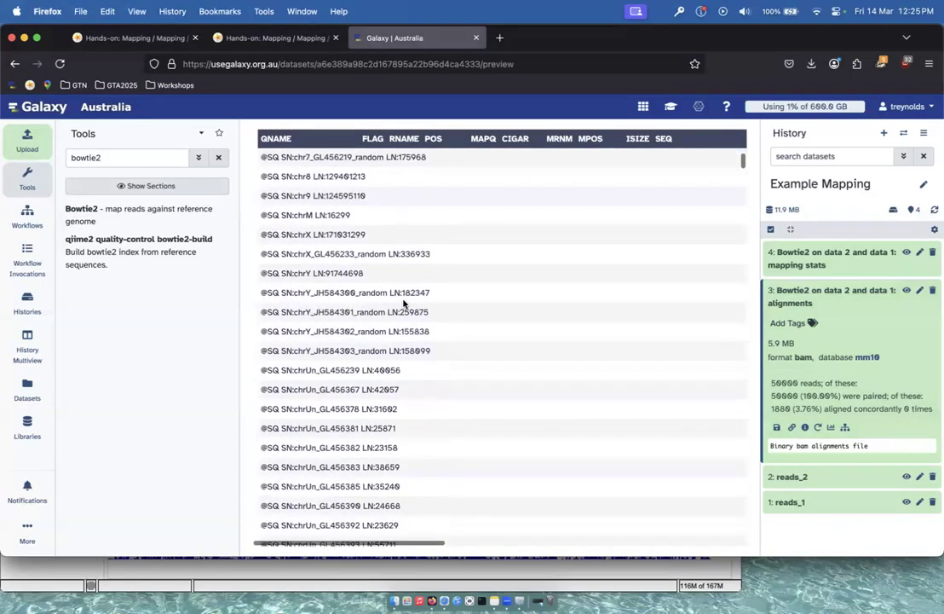
pyautogui.scroll(-15, 516, 374)
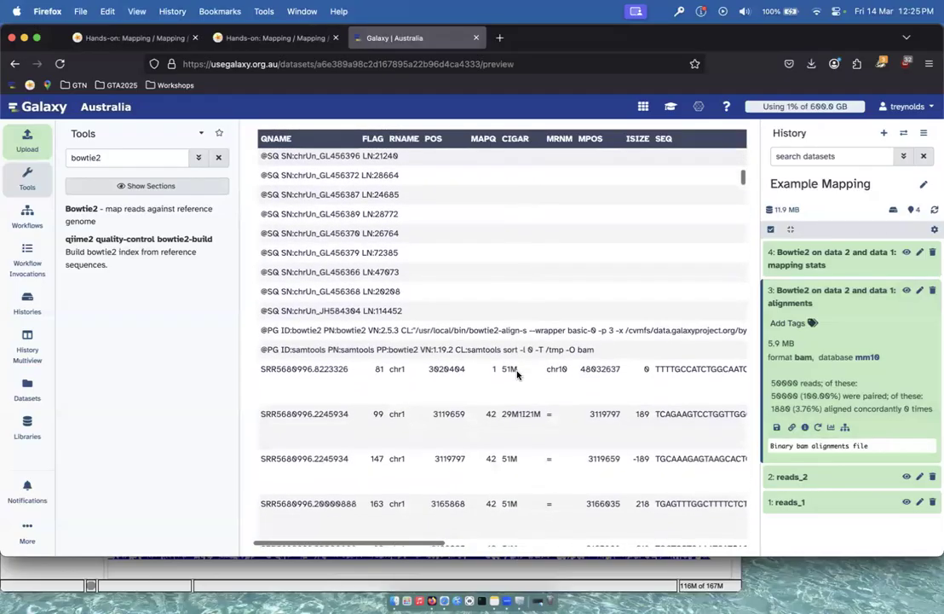
pyautogui.scroll(-5, 517, 373)
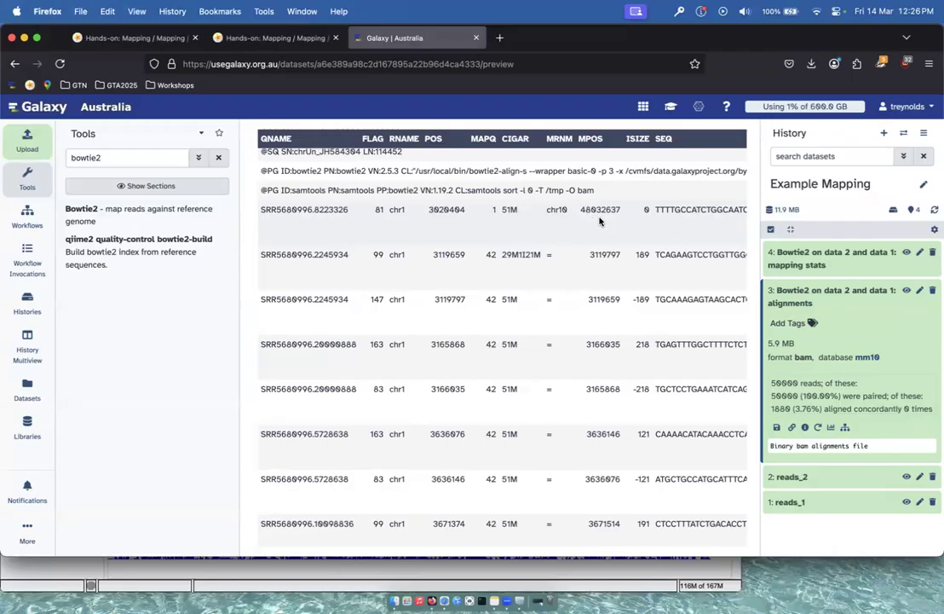
pyautogui.hscroll(3, 600, 221)
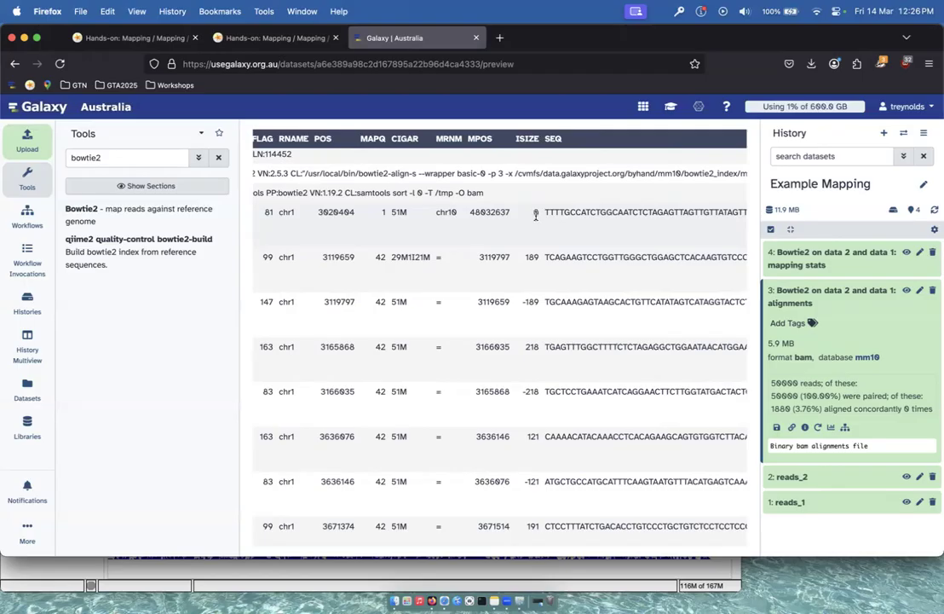
pyautogui.hscroll(4, 533, 219)
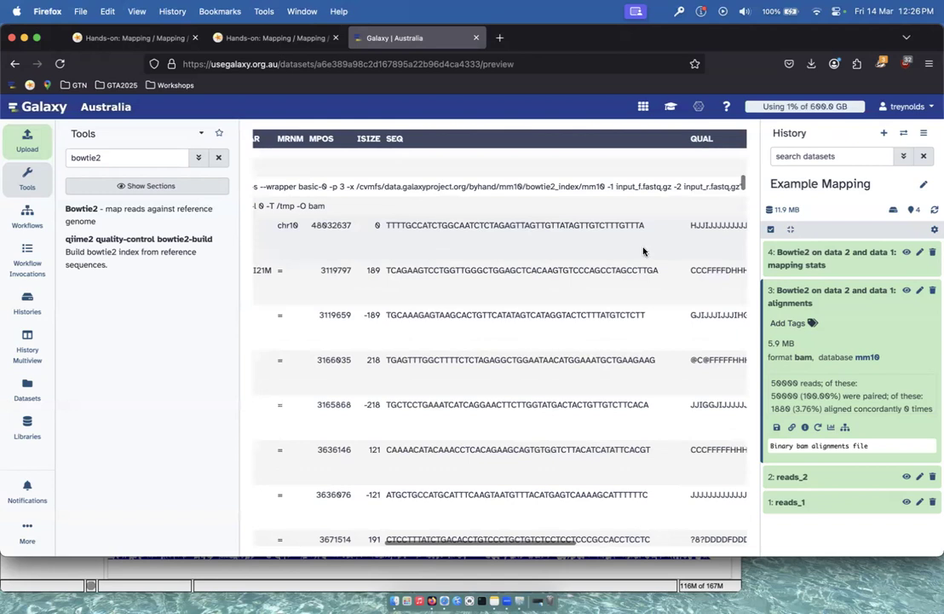
pyautogui.hscroll(1, 643, 251)
pyautogui.hscroll(5, 643, 252)
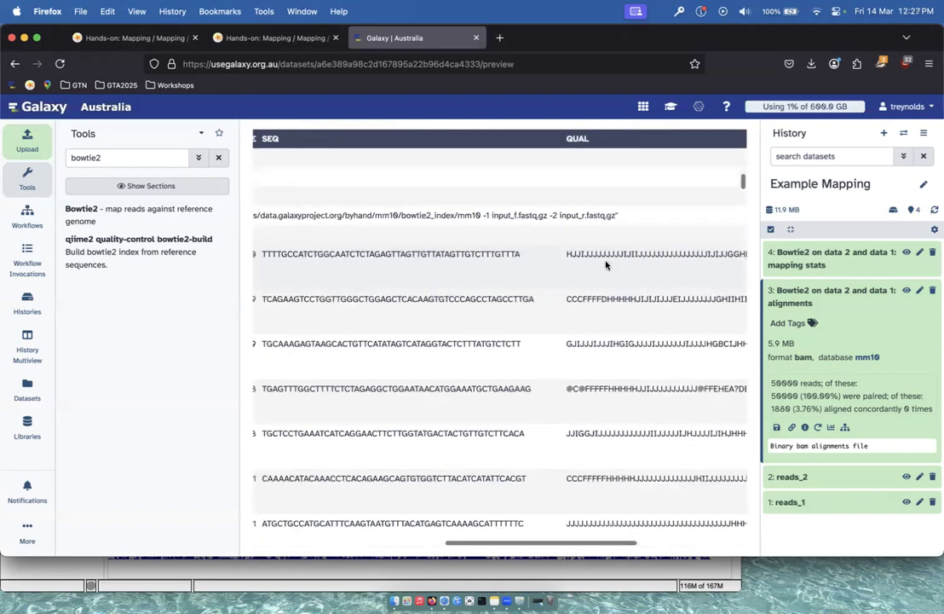
pyautogui.hscroll(1, 628, 271)
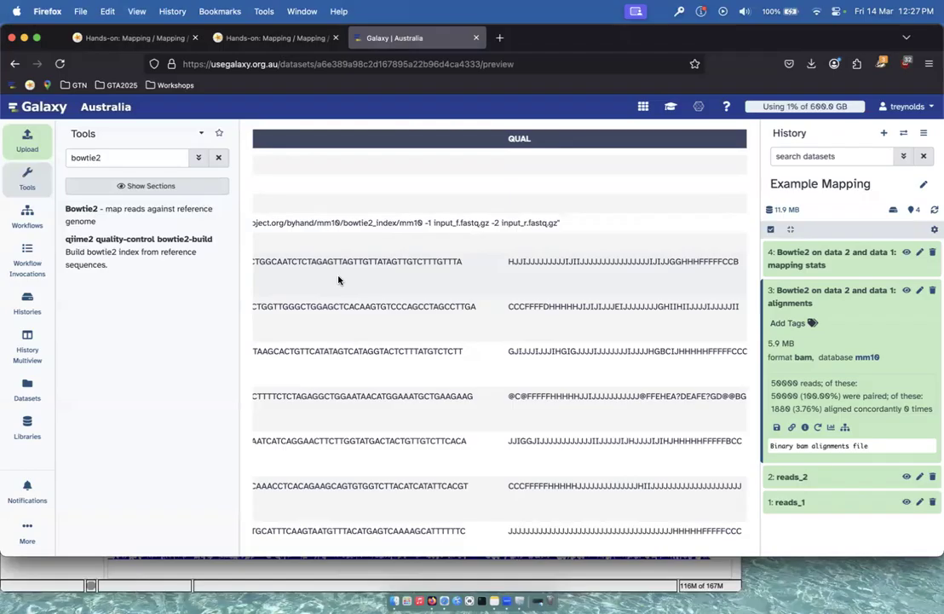
pyautogui.hscroll(-10, 338, 280)
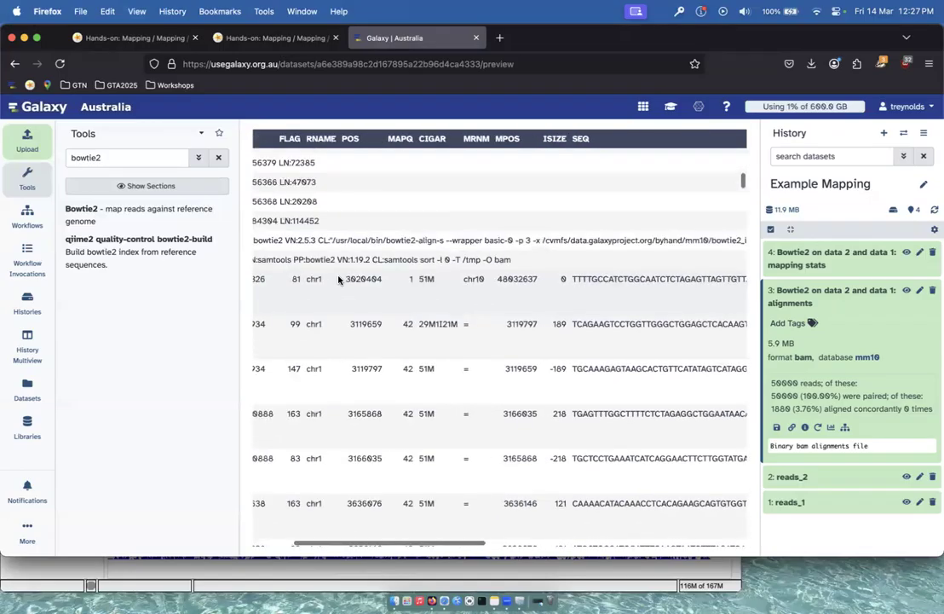
pyautogui.hscroll(-3, 338, 279)
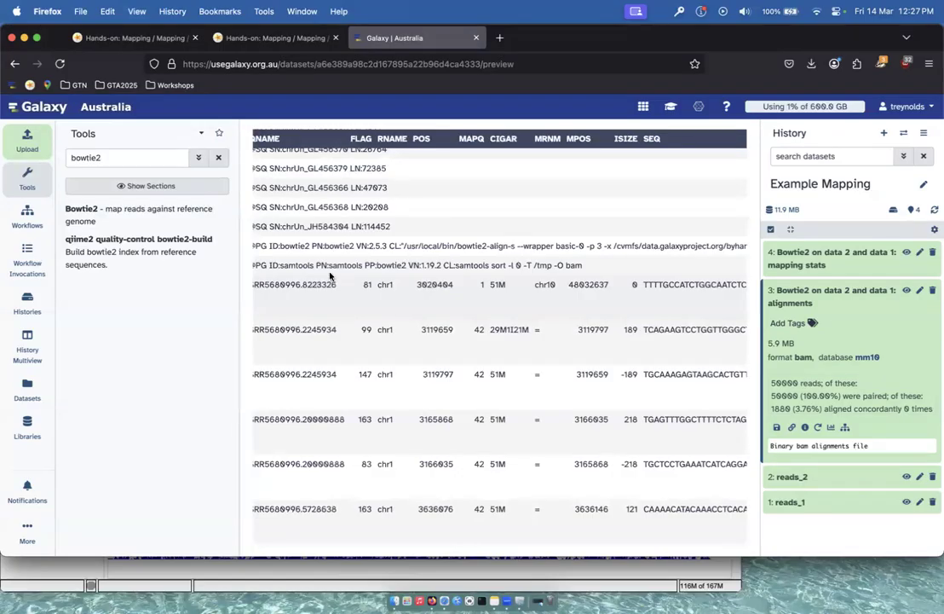
# Search the tools for "samtools stats" and open the Samtools stats tool
pyautogui.doubleClick(105, 158)
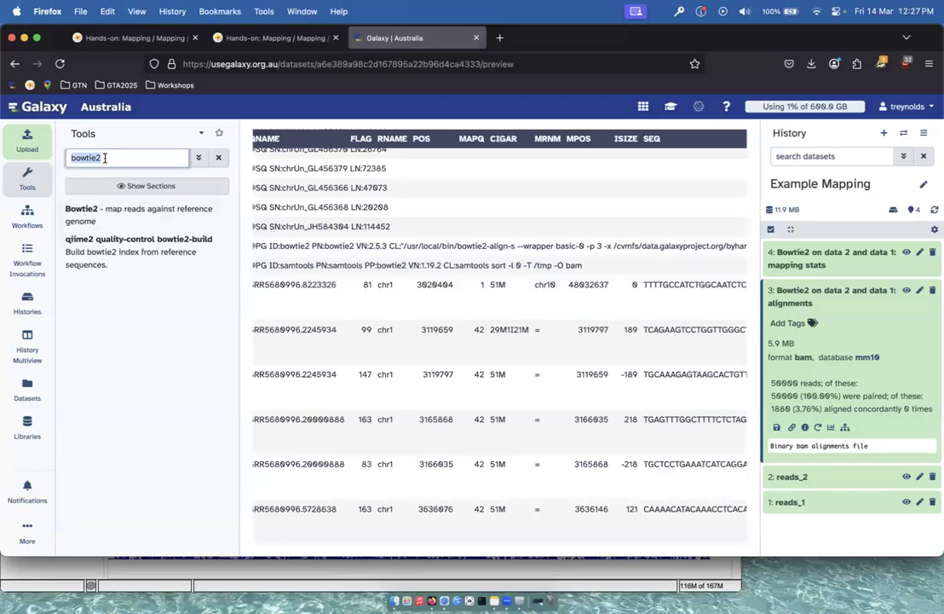
pyautogui.write('samto')
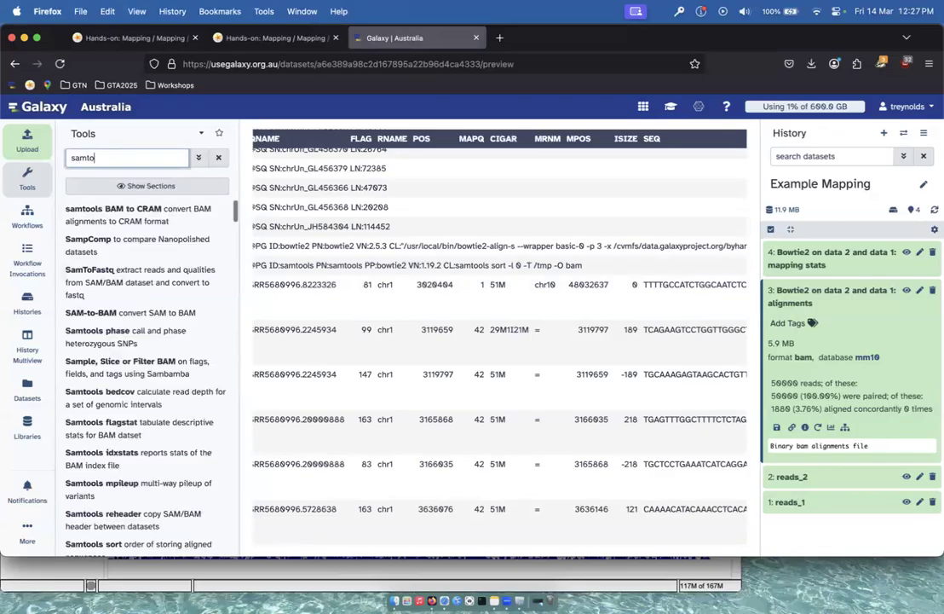
pyautogui.write('ols stats')
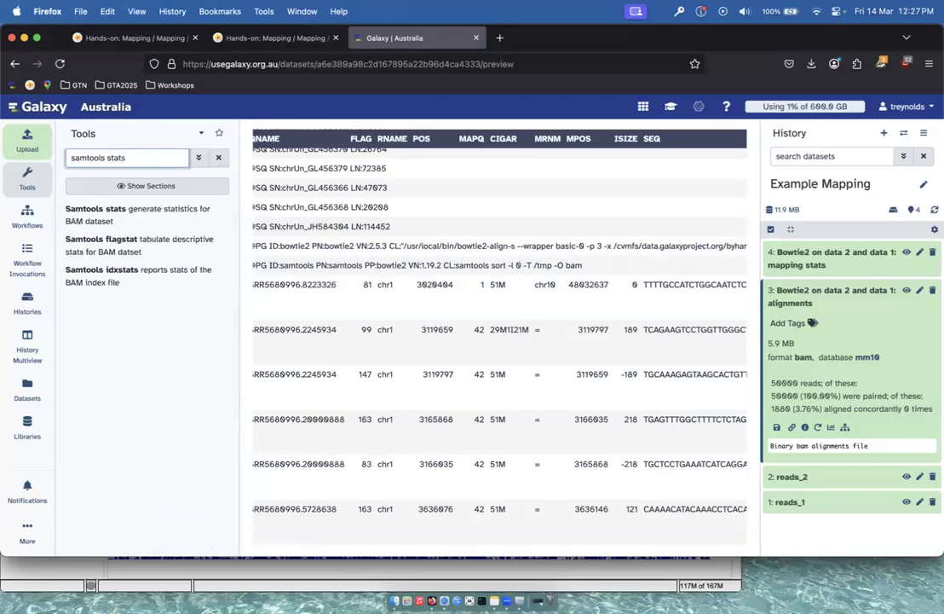
pyautogui.click(136, 221)
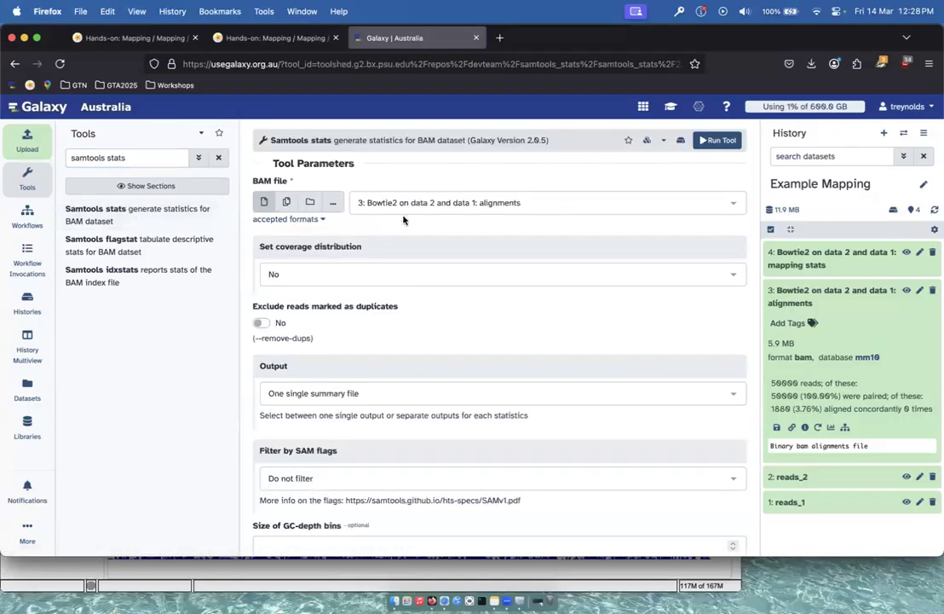
# Set Samtools stats to use a built-in genome as reference sequence, with Mouse (Mus Musculus): mm10 as the reference
pyautogui.scroll(-1, 405, 219)
pyautogui.scroll(1, 430, 205)
pyautogui.moveTo(277, 224)
pyautogui.scroll(-2, 467, 266)
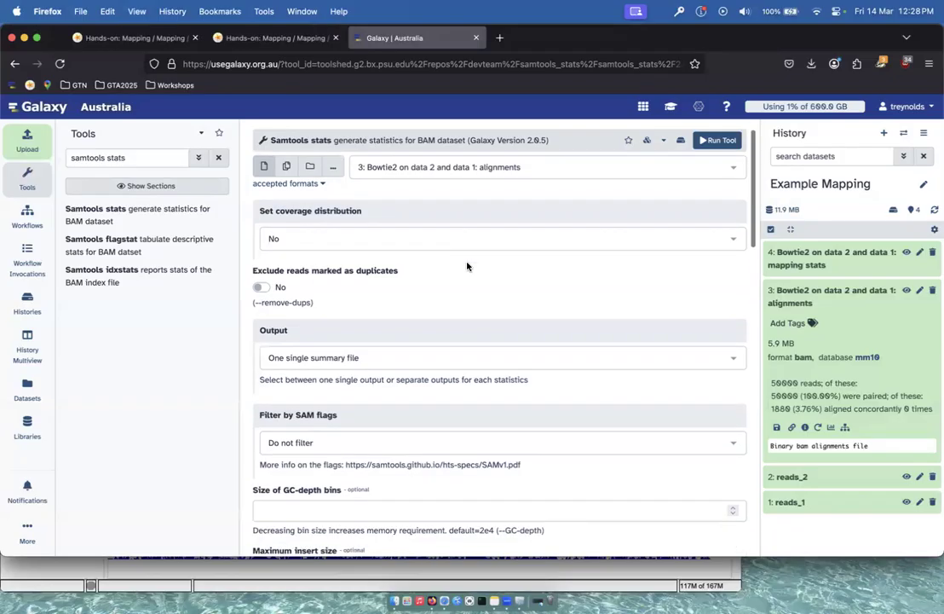
pyautogui.scroll(-1, 467, 266)
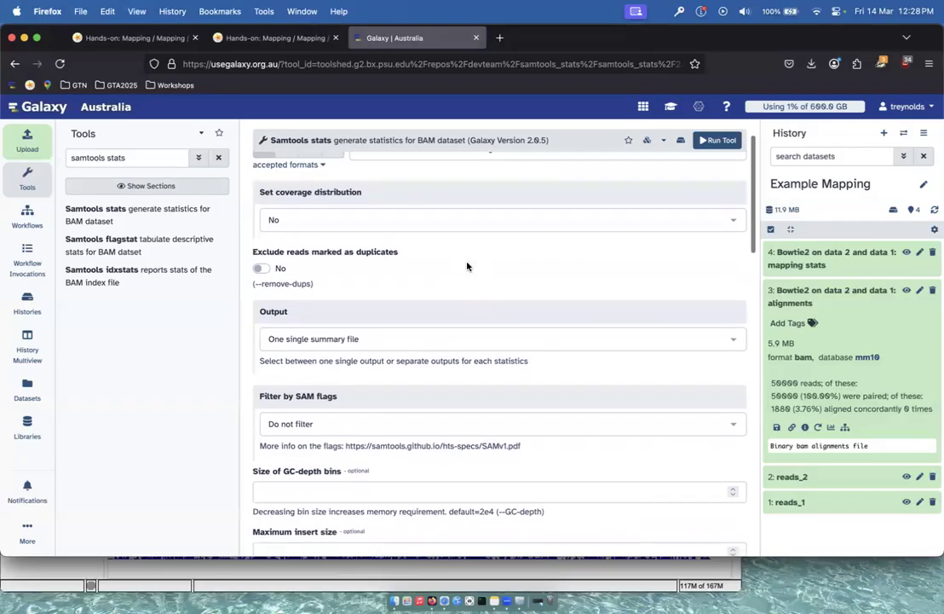
pyautogui.scroll(-7, 467, 266)
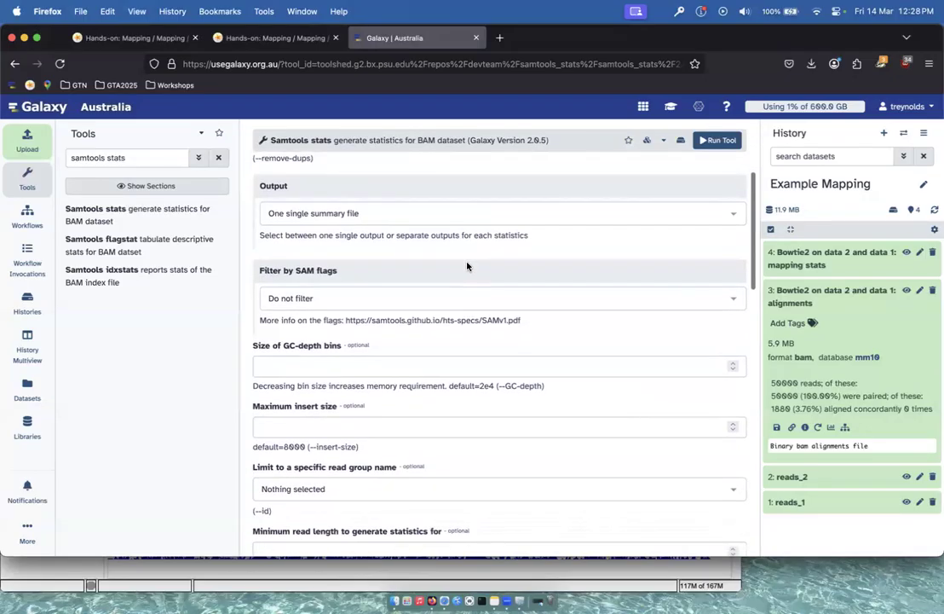
pyautogui.scroll(-5, 467, 266)
pyautogui.scroll(-10, 467, 266)
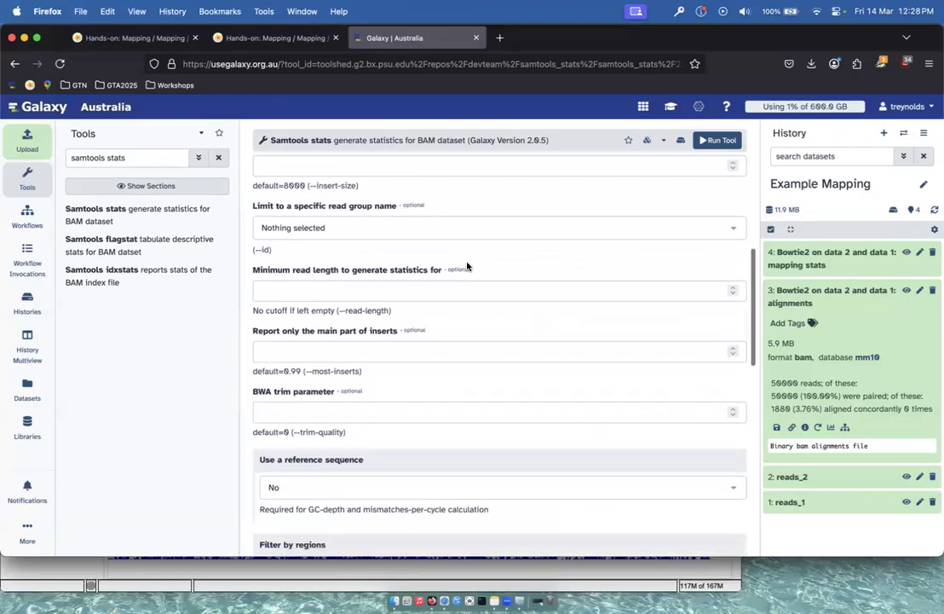
pyautogui.scroll(-10, 467, 266)
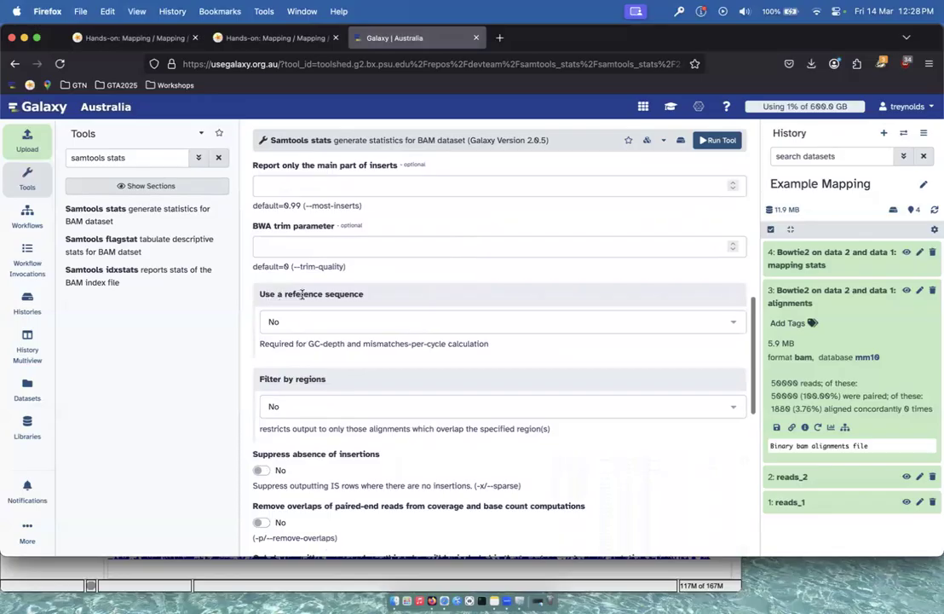
pyautogui.click(342, 321)
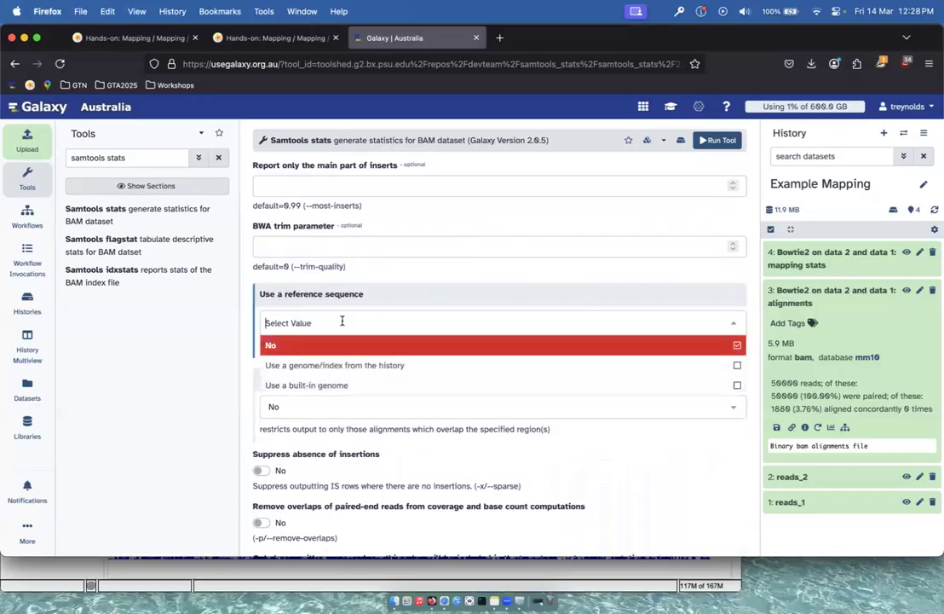
pyautogui.click(334, 387)
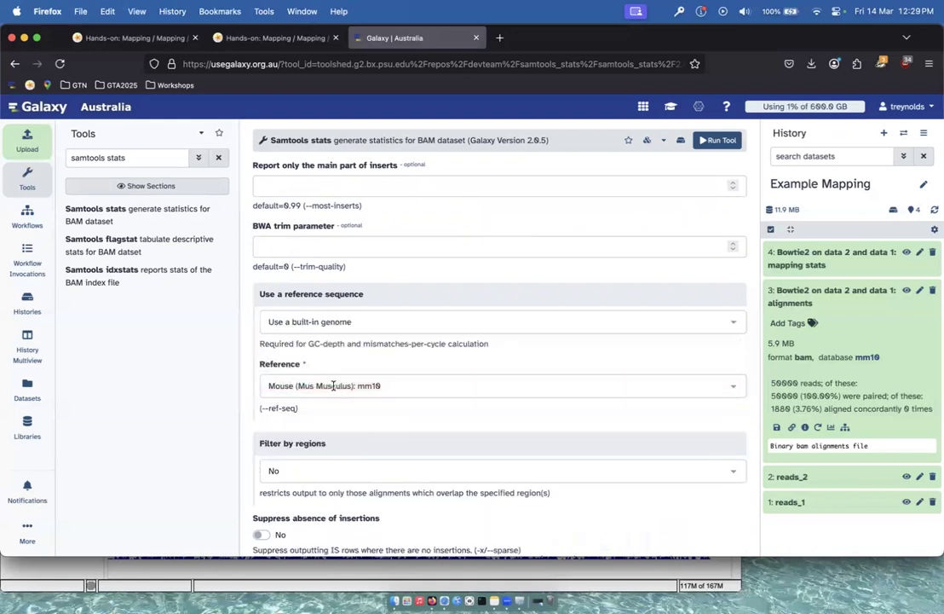
pyautogui.scroll(-2, 417, 364)
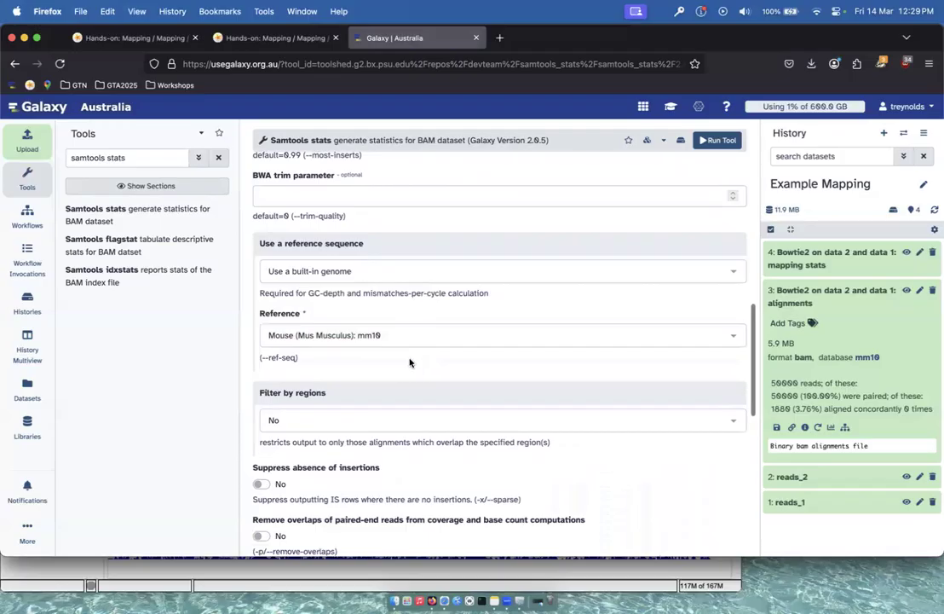
pyautogui.click(367, 337)
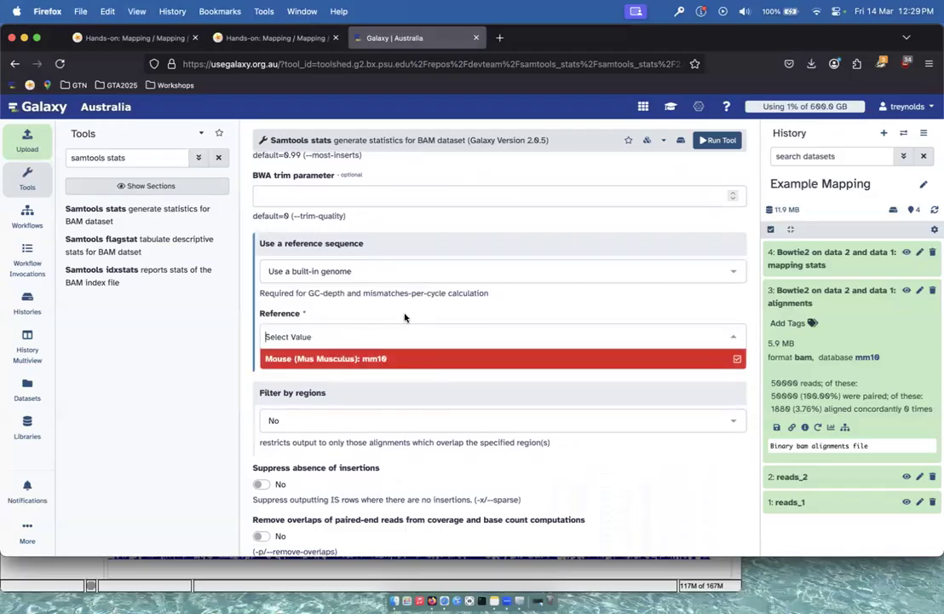
pyautogui.click(404, 317)
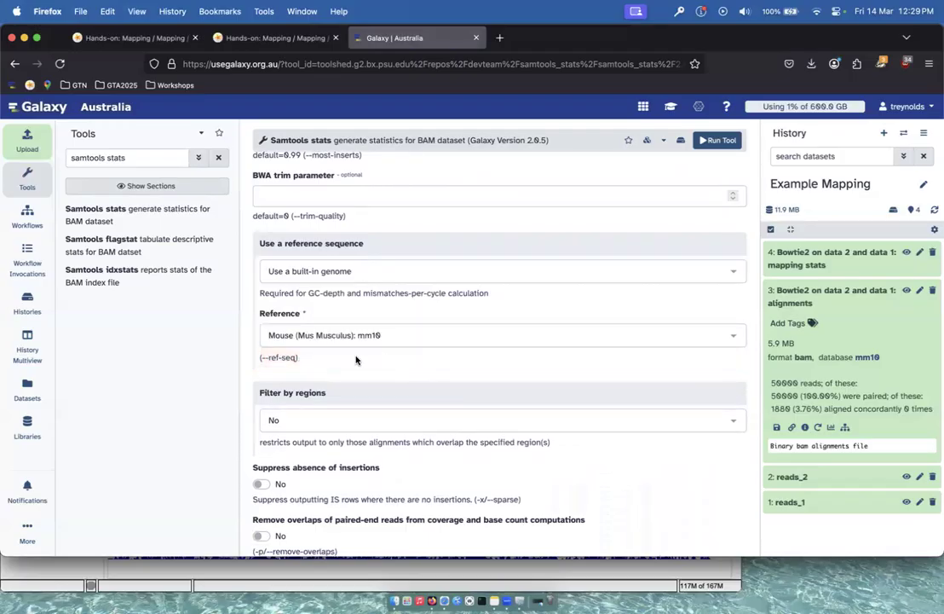
pyautogui.scroll(-5, 357, 360)
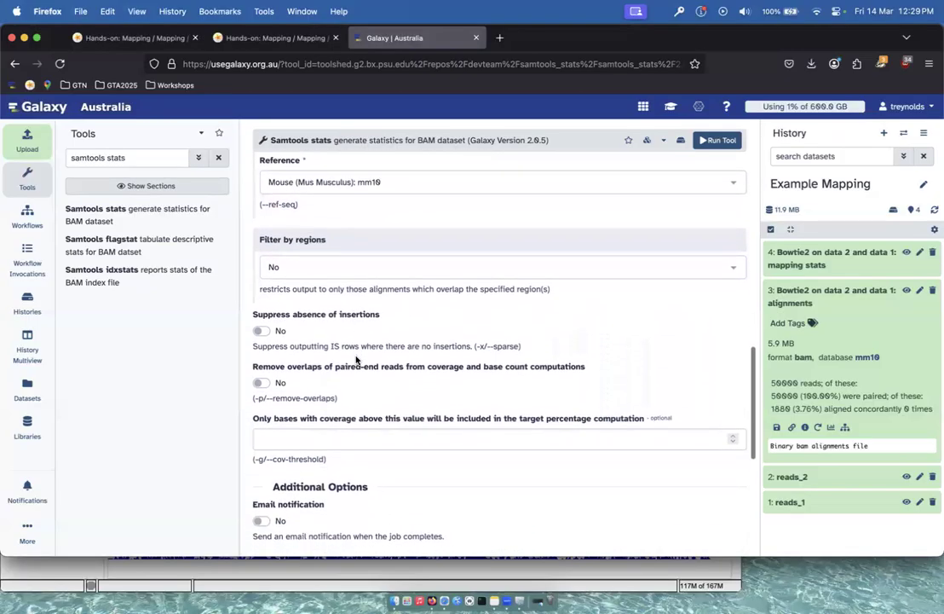
# Run Samtools stats with the remaining options at their defaults, and collapse the Bowtie2 alignments dataset in the history
pyautogui.scroll(-5, 356, 359)
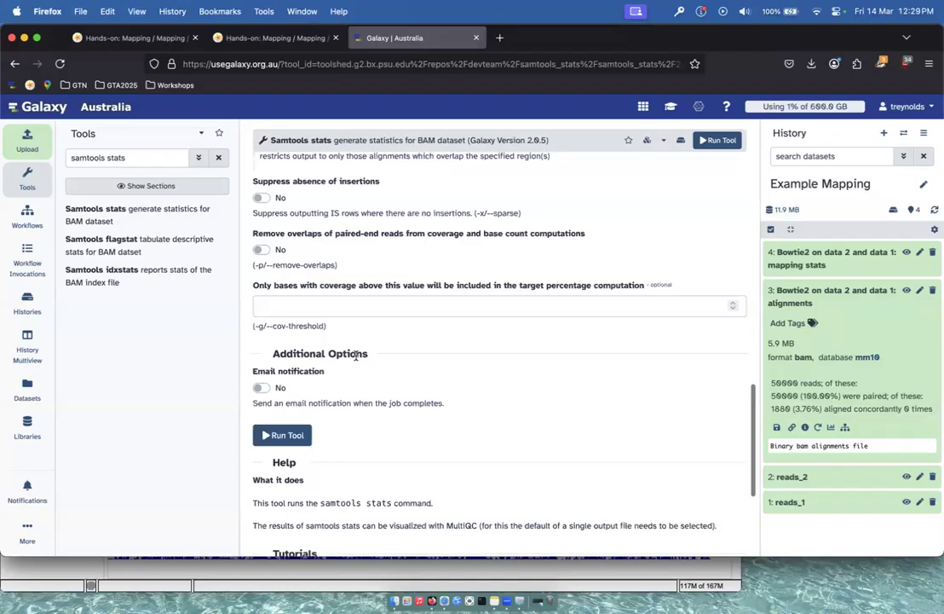
pyautogui.click(288, 434)
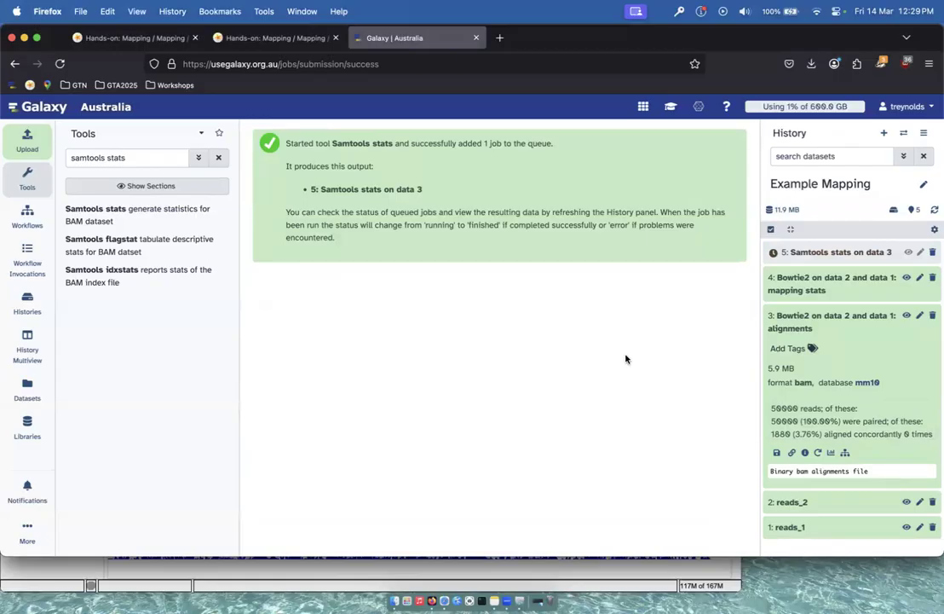
pyautogui.click(826, 321)
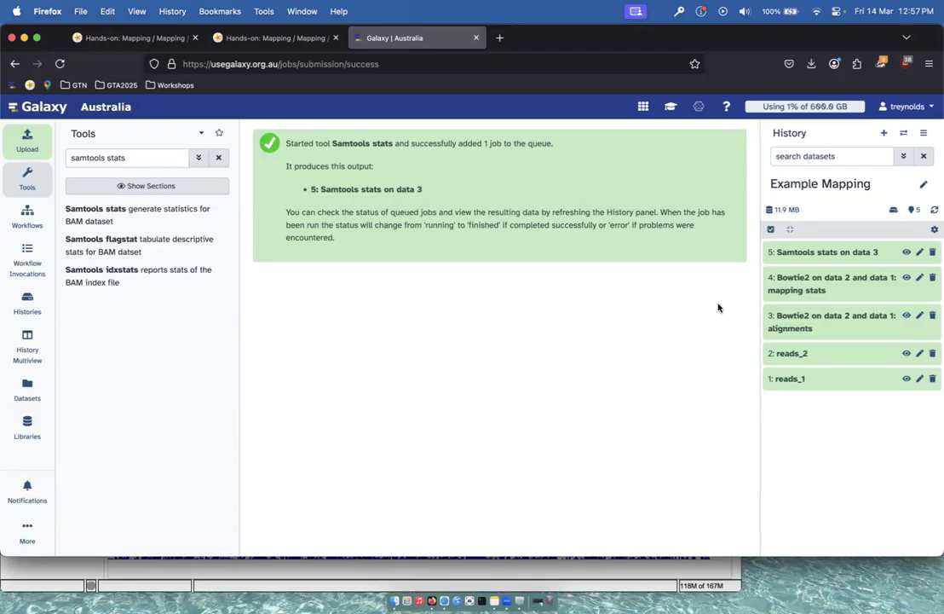
# View the Samtools stats output and examine its SN summary numbers, from total, mapped, unmapped and paired reads to error rate and insert size
pyautogui.click(832, 254)
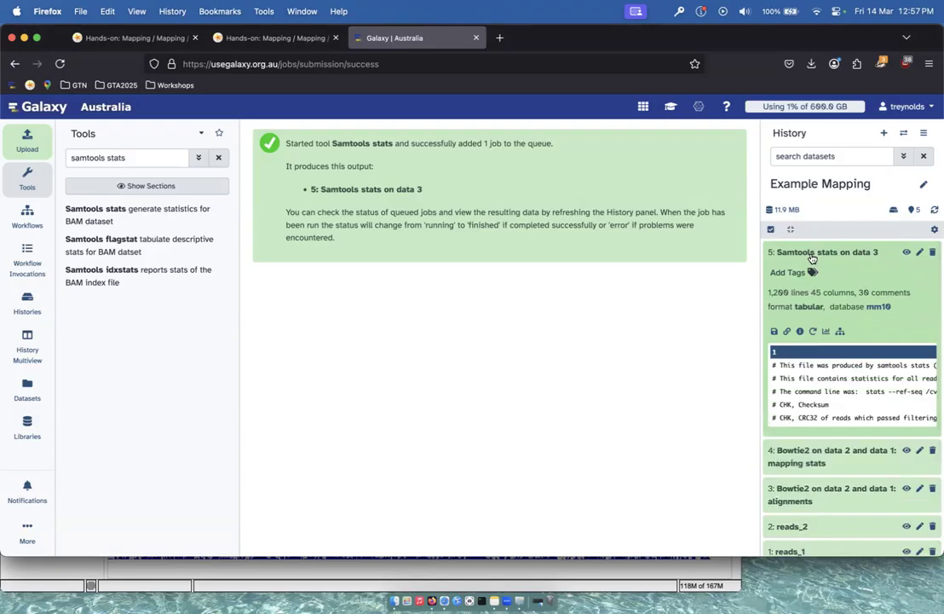
pyautogui.click(907, 253)
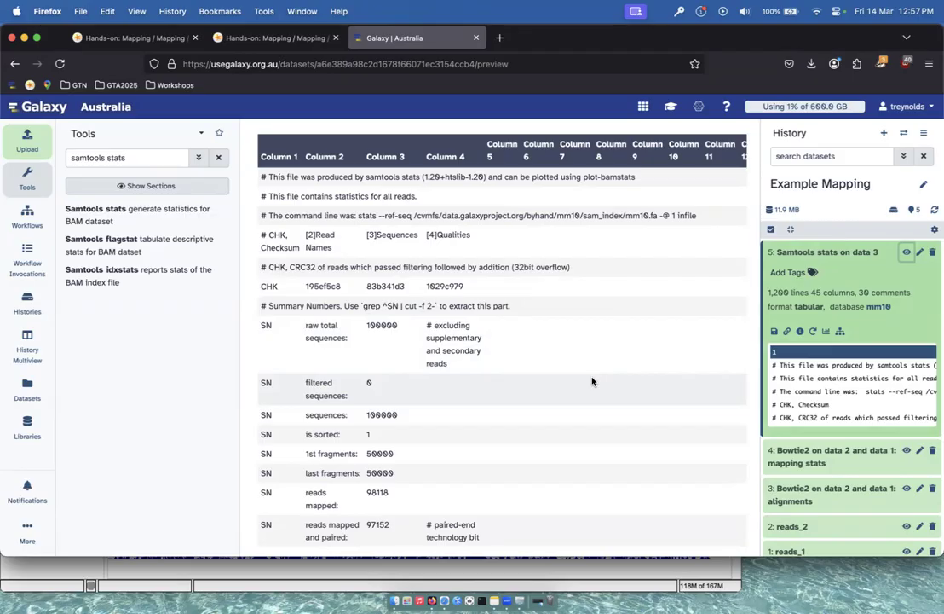
pyautogui.scroll(-5, 592, 381)
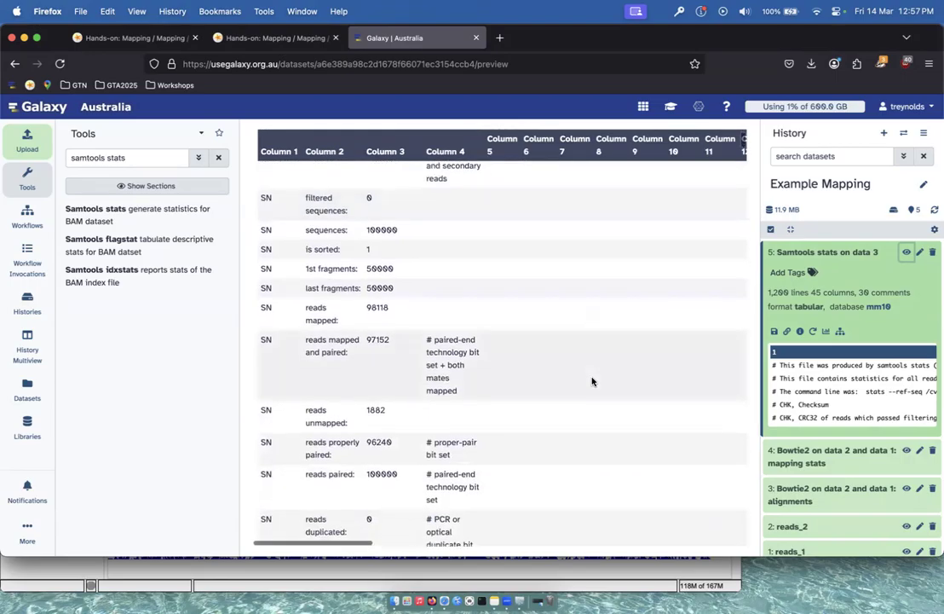
pyautogui.scroll(-3, 592, 381)
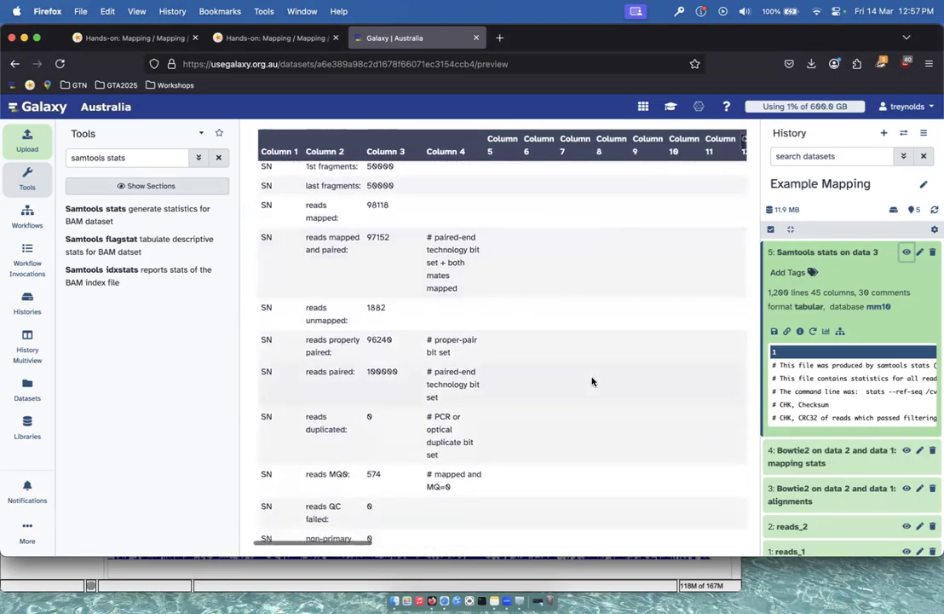
pyautogui.scroll(2, 593, 381)
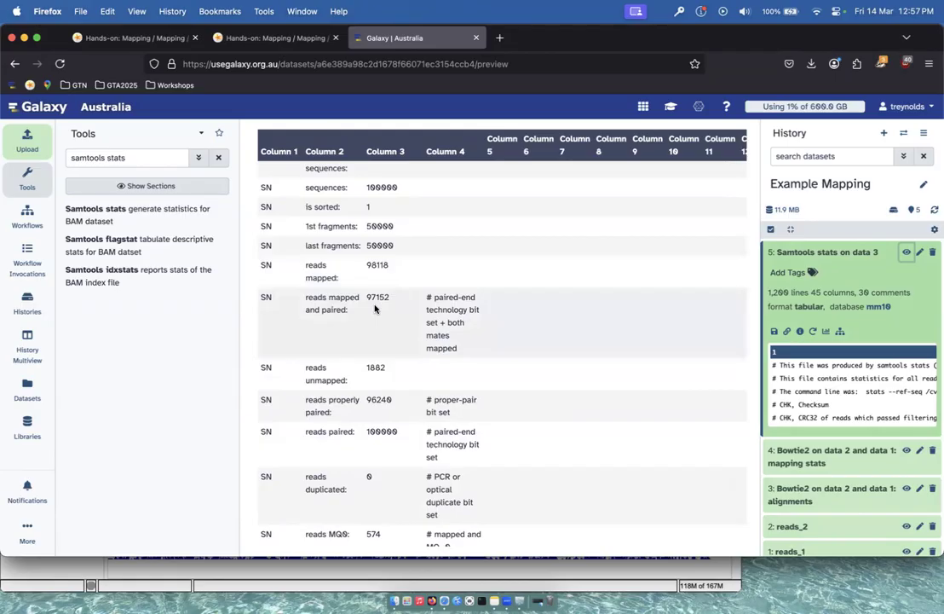
pyautogui.scroll(-3, 375, 311)
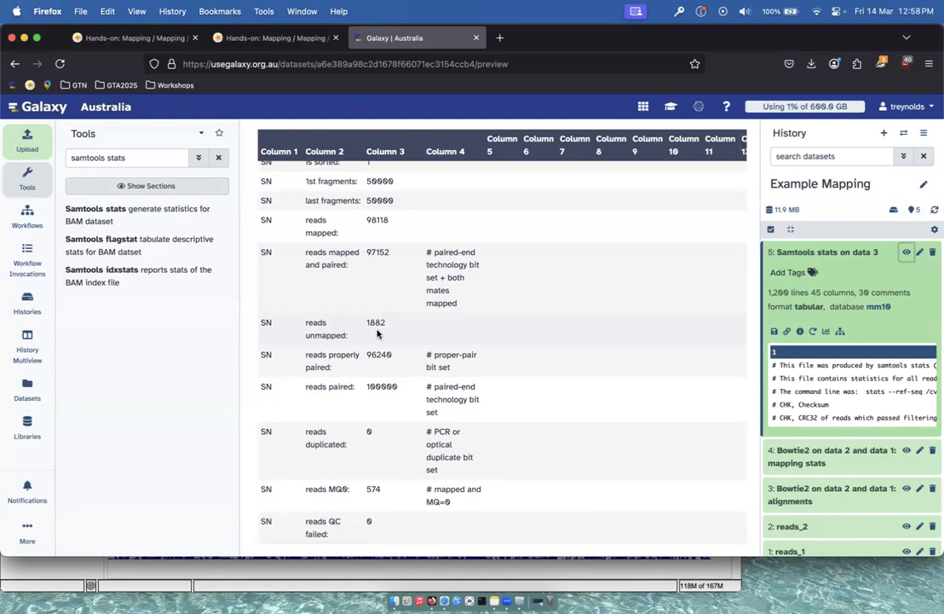
pyautogui.scroll(-5, 405, 378)
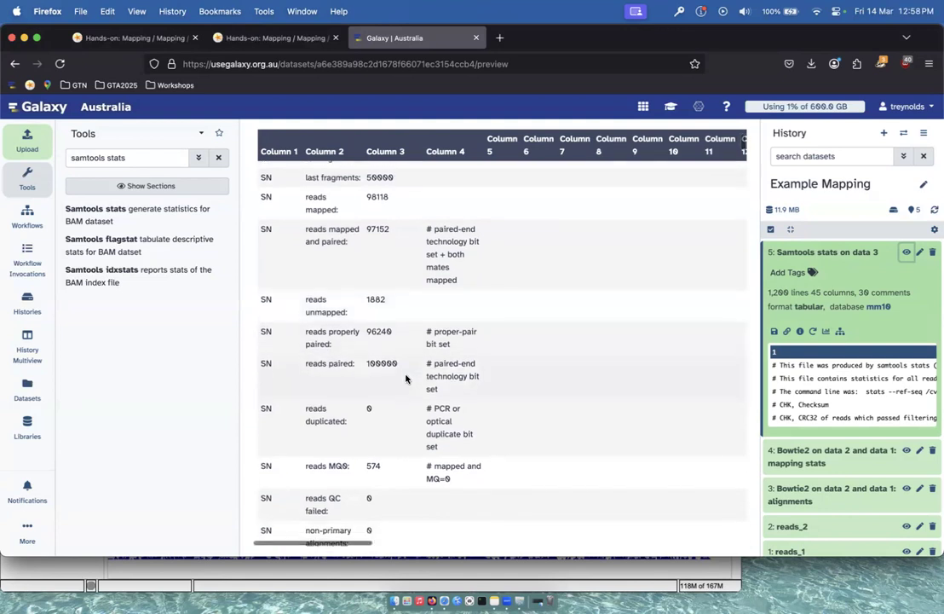
pyautogui.scroll(-10, 406, 379)
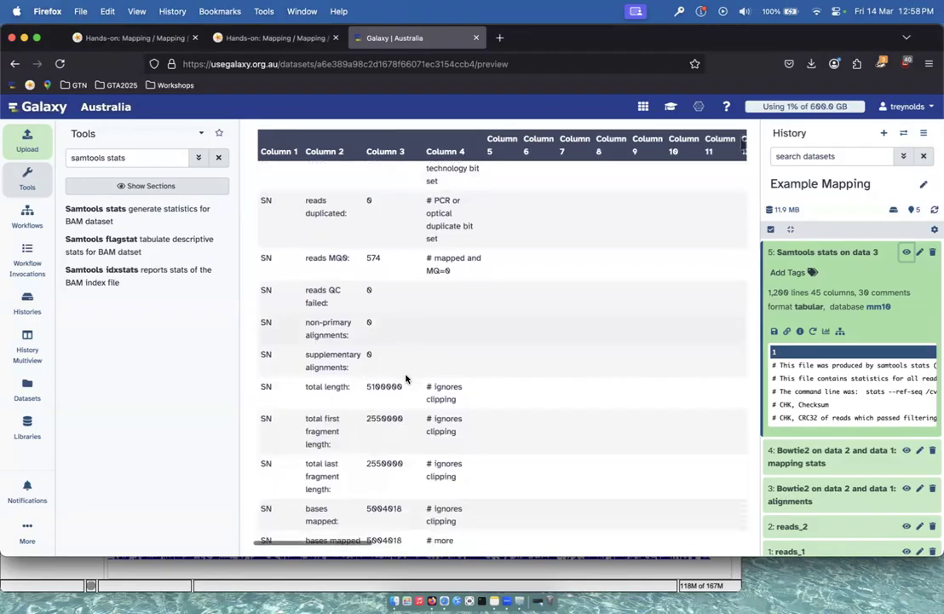
pyautogui.scroll(-10, 406, 379)
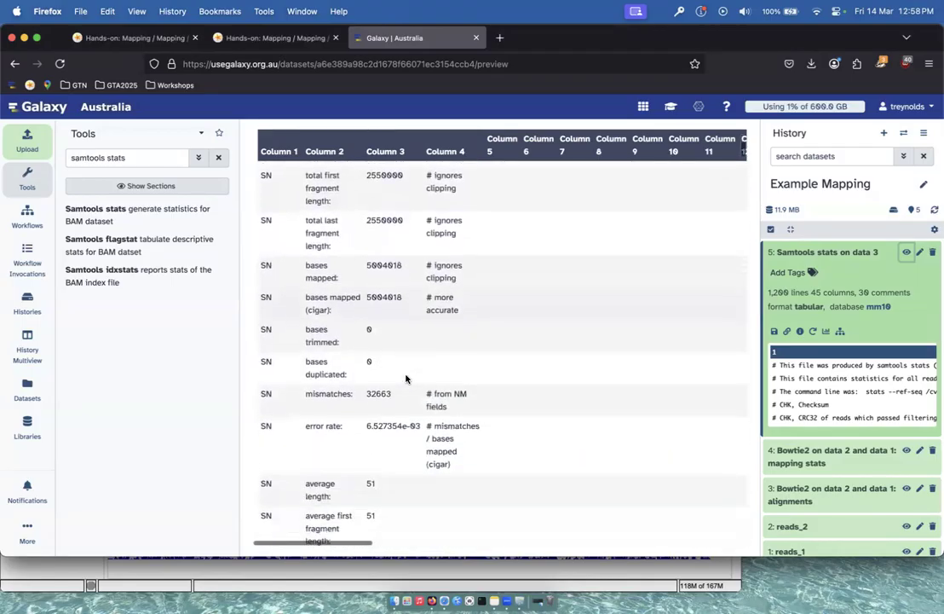
pyautogui.scroll(-10, 405, 379)
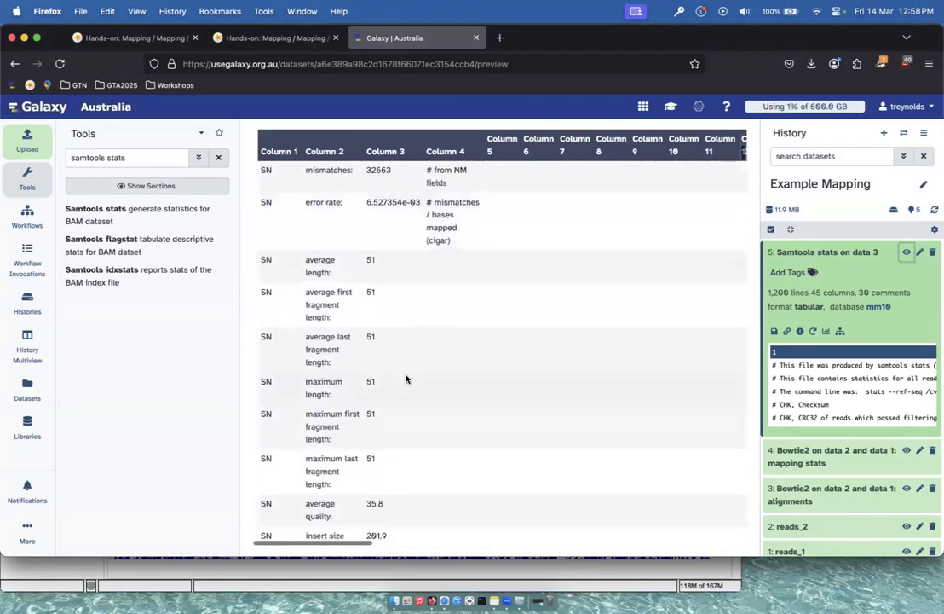
pyautogui.scroll(-1, 406, 378)
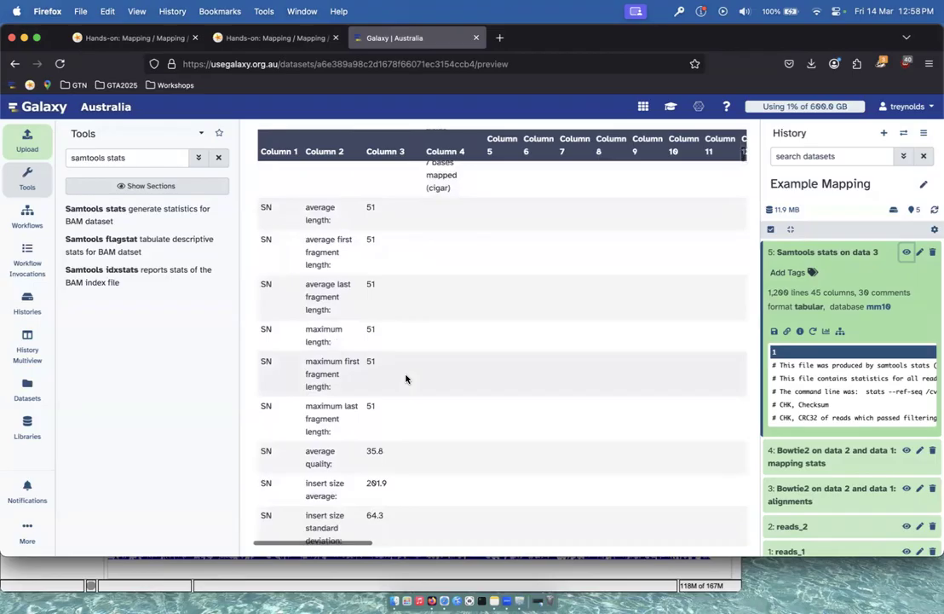
pyautogui.scroll(-15, 405, 379)
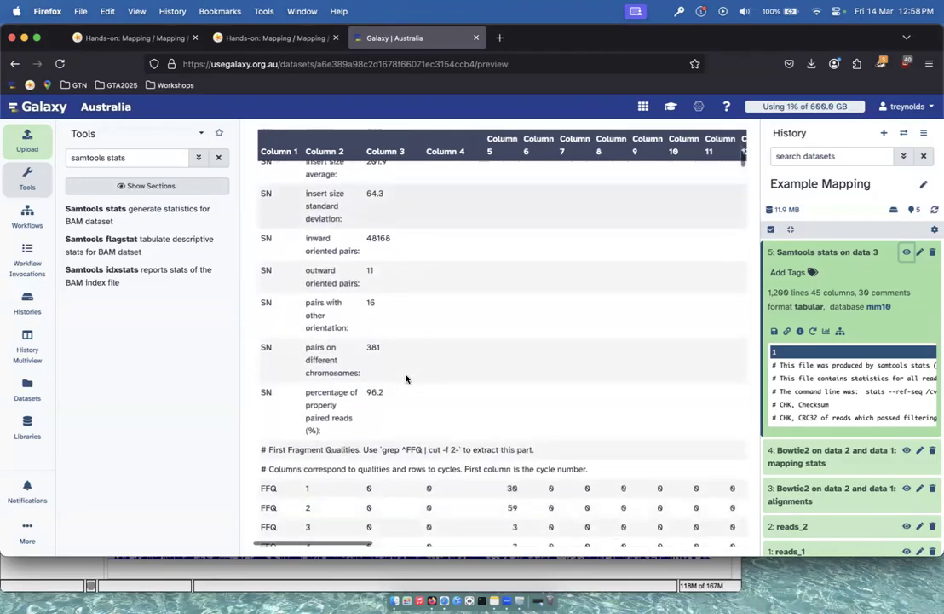
# Look through the FFQ and LFQ fragment quality tables of the Samtools stats output, and collapse that dataset
pyautogui.scroll(-12, 406, 378)
pyautogui.scroll(-16, 406, 378)
pyautogui.scroll(-20, 406, 378)
pyautogui.scroll(-20, 405, 378)
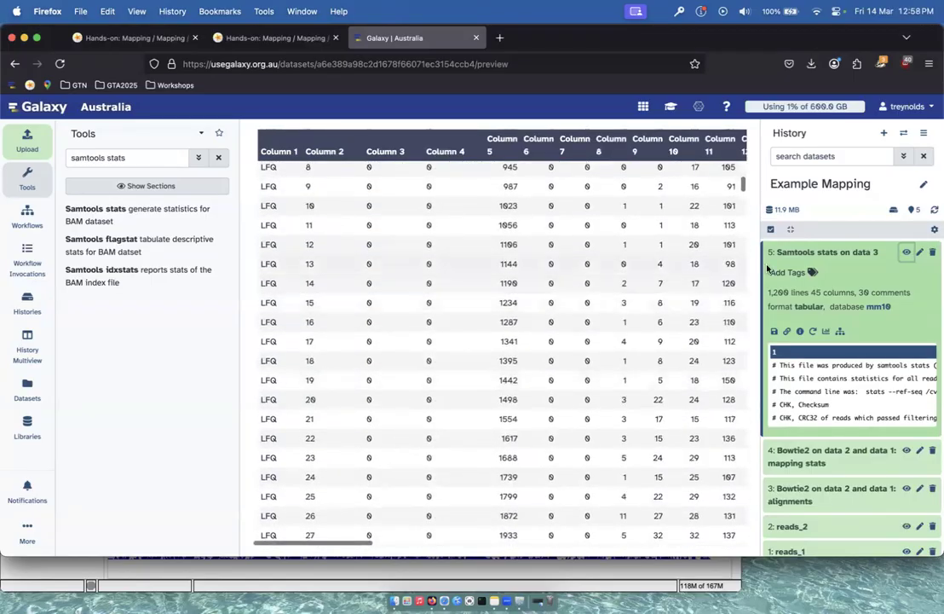
pyautogui.click(839, 251)
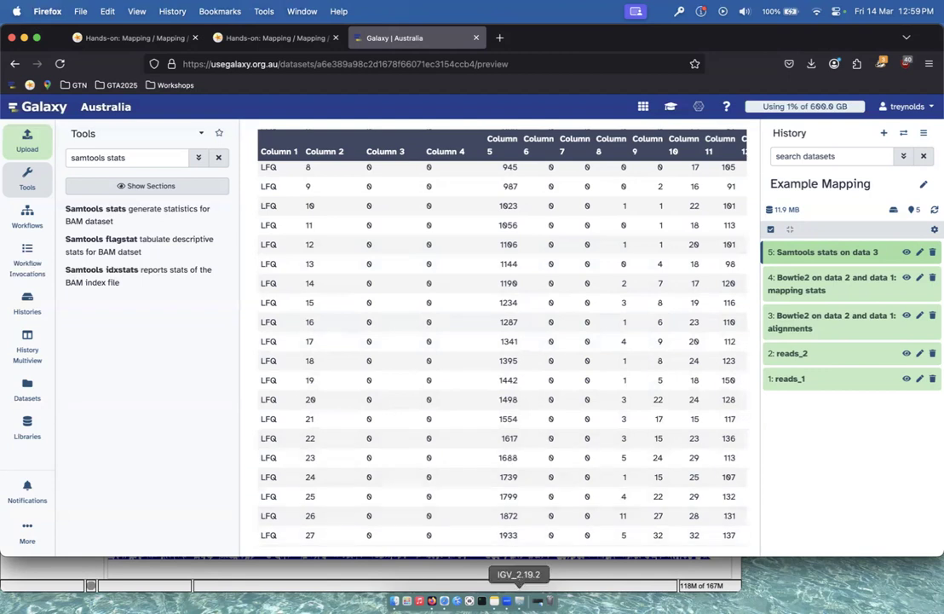
# With IGV running, send the Bowtie2 alignments BAM dataset from Galaxy to the local IGV display and switch to IGV
pyautogui.click(519, 601)
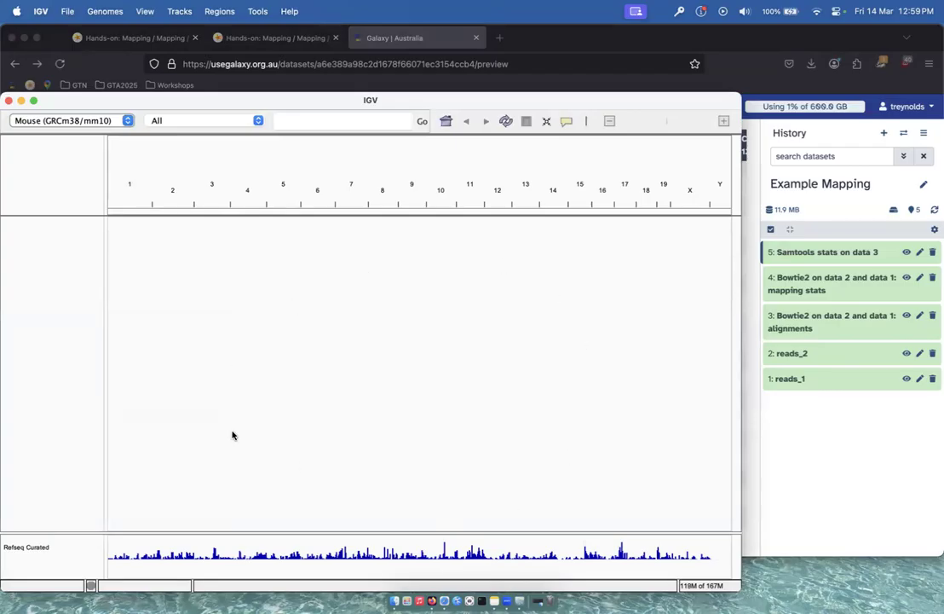
pyautogui.click(807, 452)
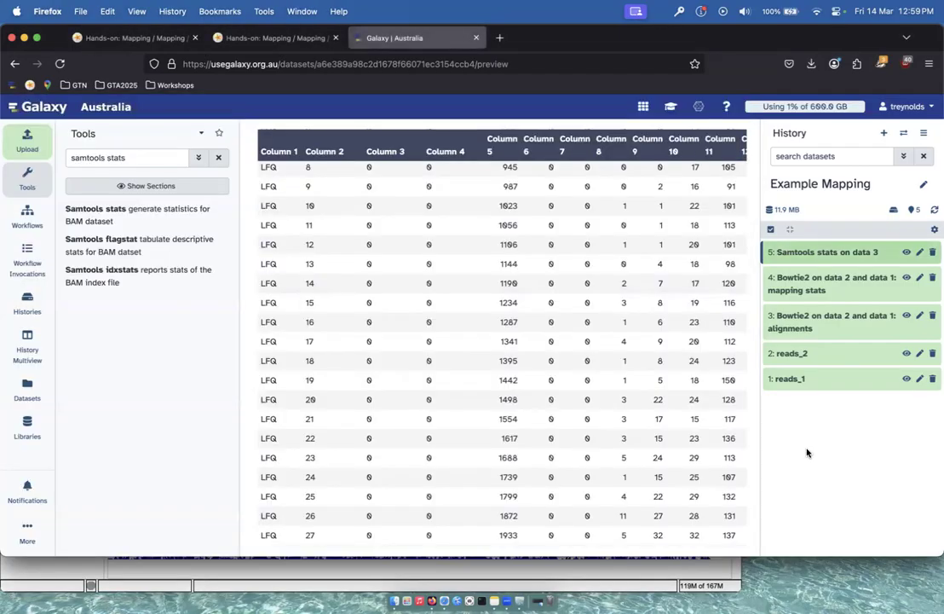
pyautogui.click(802, 319)
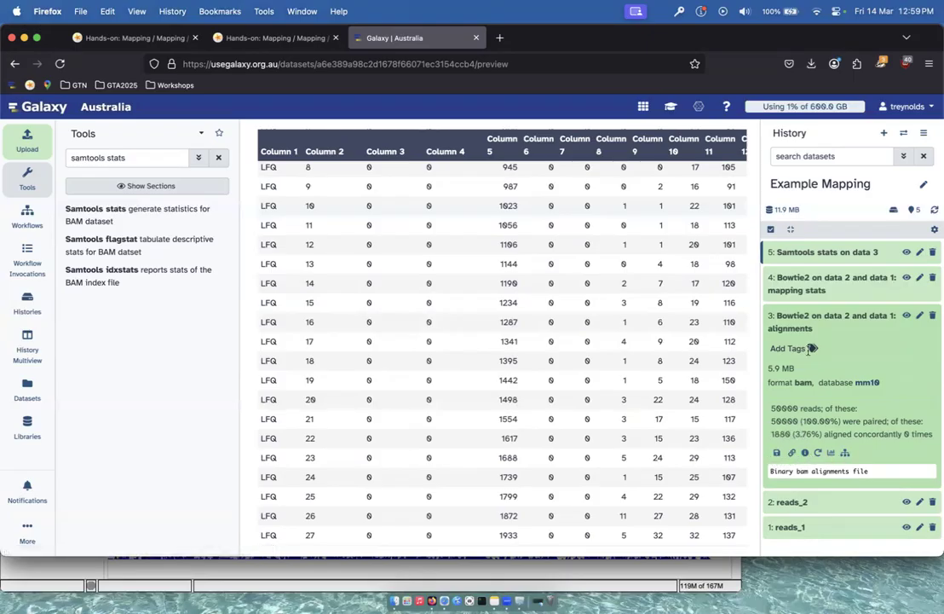
pyautogui.click(832, 457)
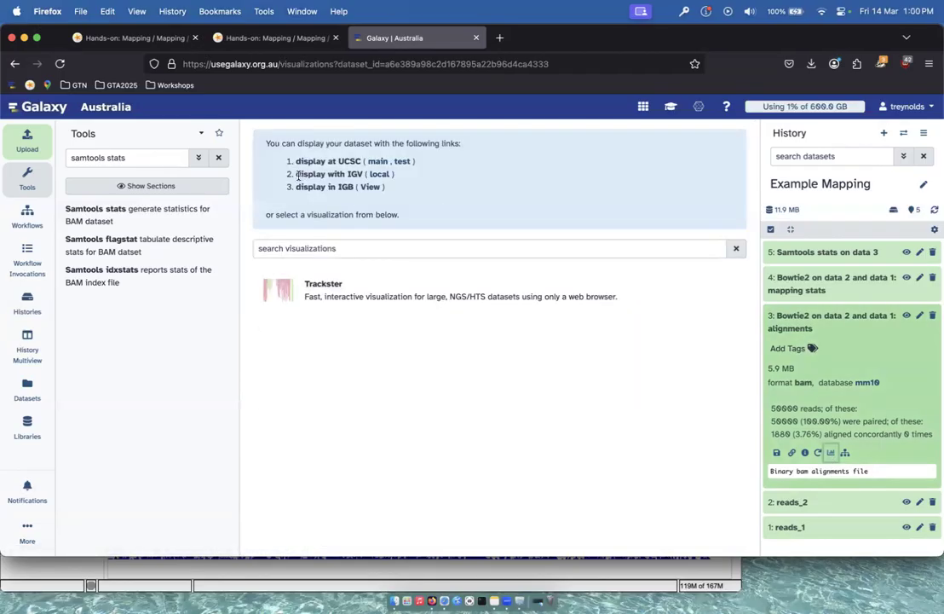
pyautogui.click(380, 174)
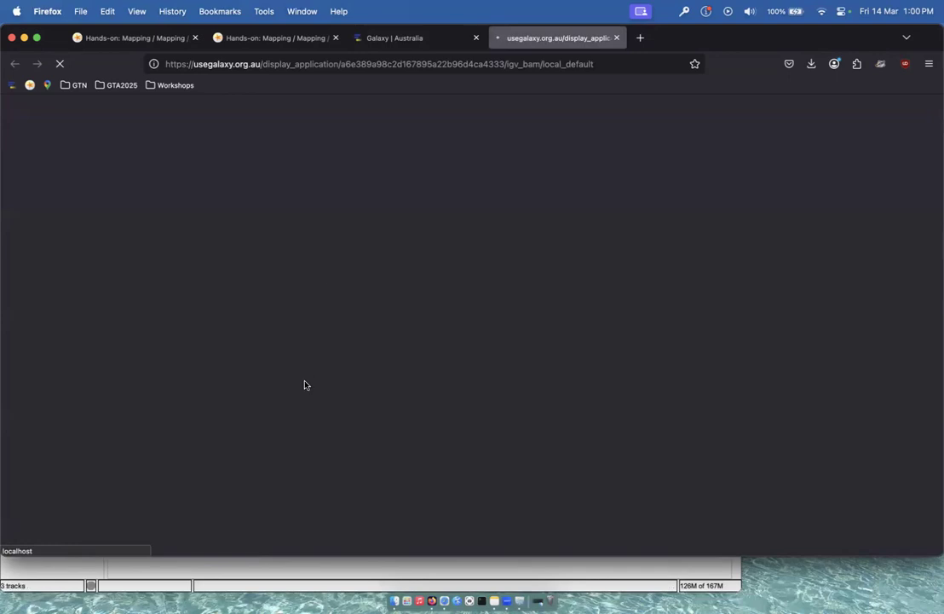
pyautogui.click(287, 568)
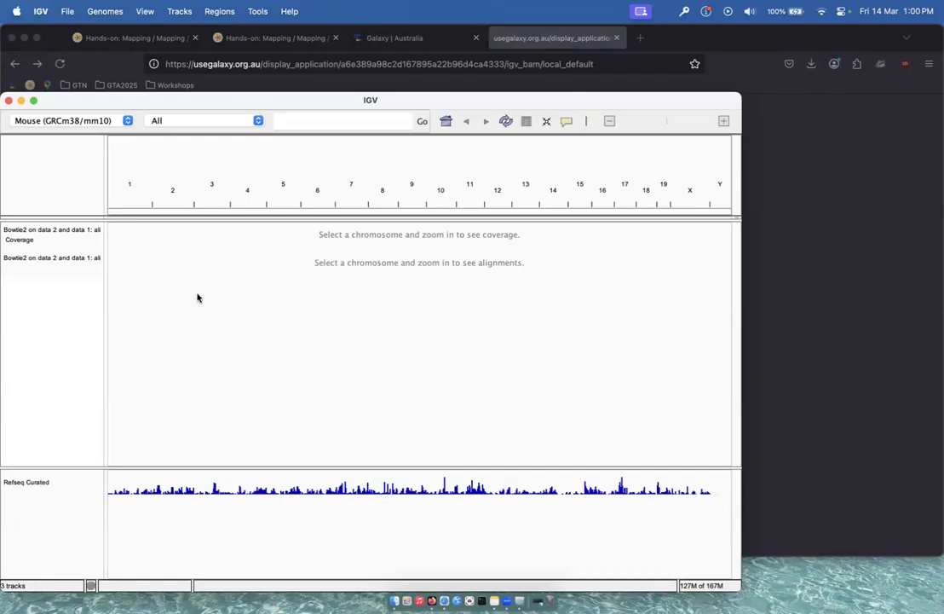
# Select Mouse (GRCm38/mm10) as the IGV genome and show chromosome chr2
pyautogui.click(122, 121)
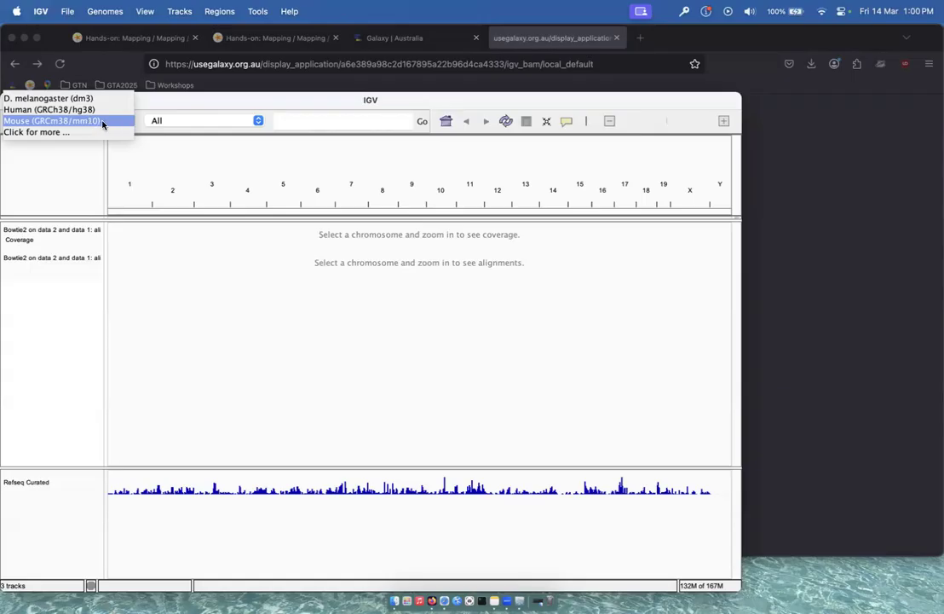
pyautogui.click(78, 121)
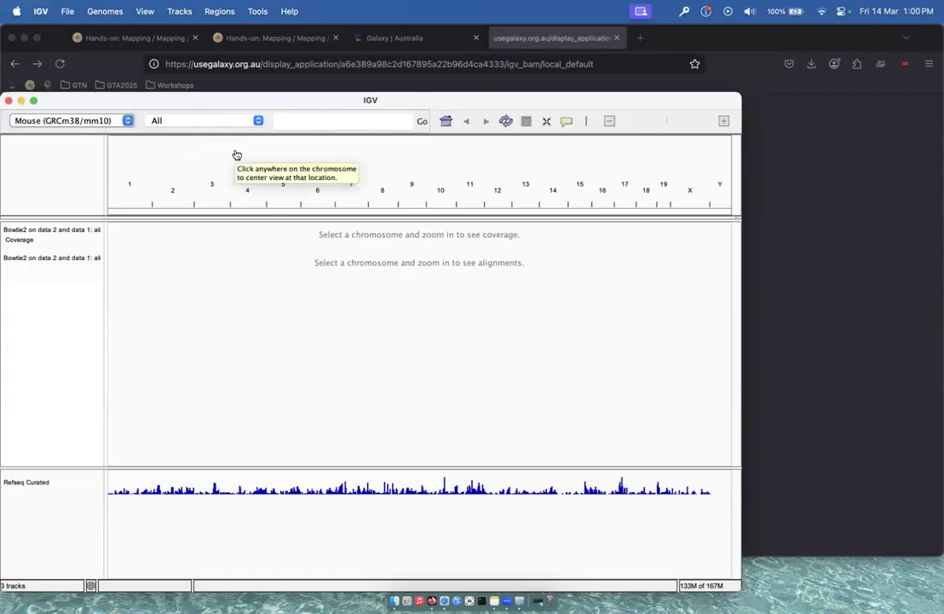
pyautogui.click(212, 120)
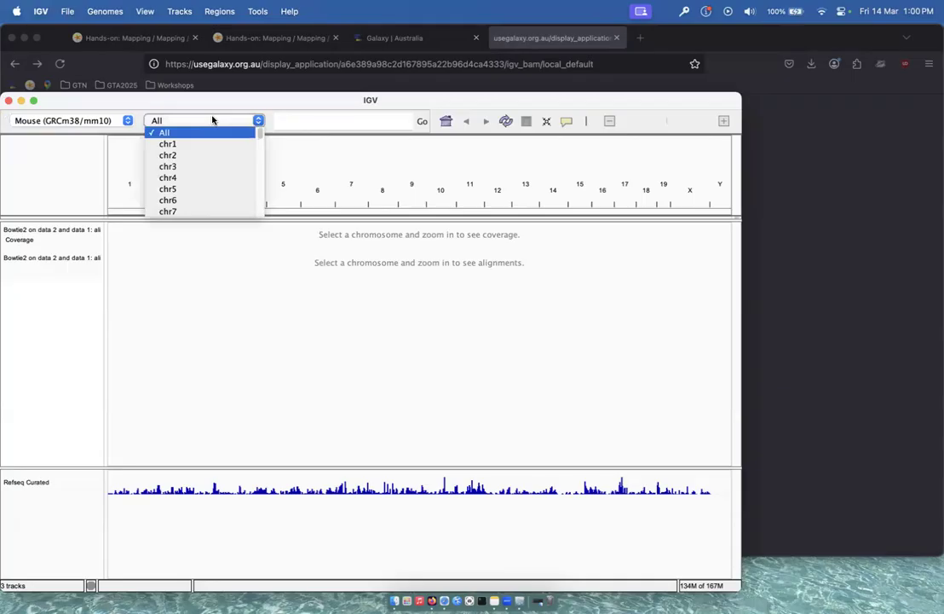
pyautogui.click(181, 157)
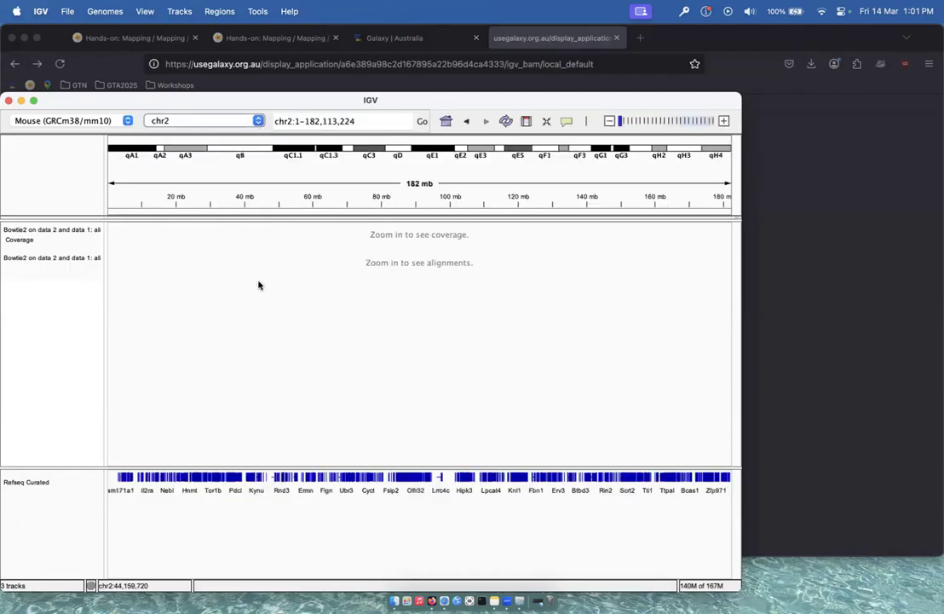
# Copy the locus chr2:98,666,236-98,667,473 from the mapping tutorial, go to it in IGV, and zoom out one level around its reads
pyautogui.click(274, 38)
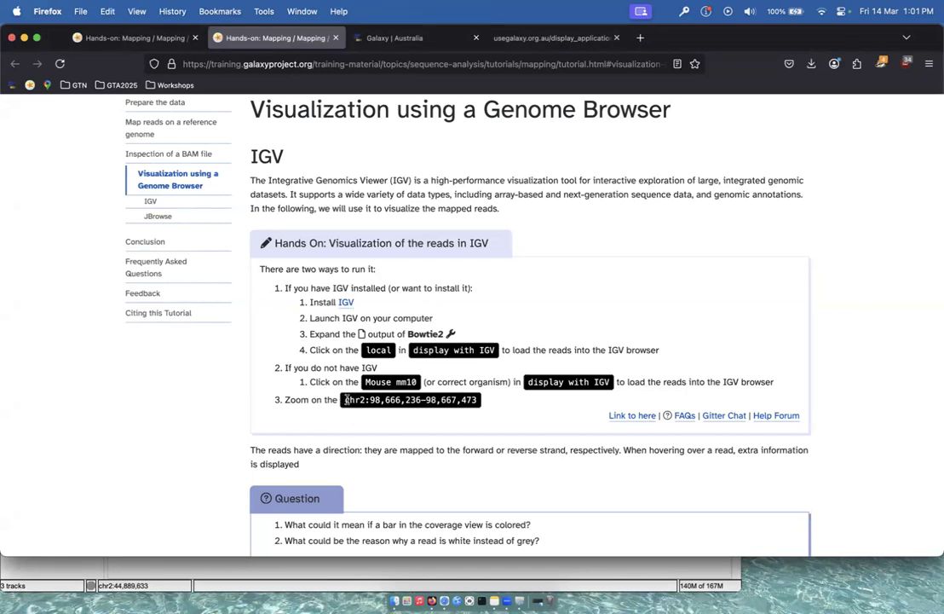
pyautogui.moveTo(345, 400); pyautogui.dragTo(479, 400)
pyautogui.press('super+c')
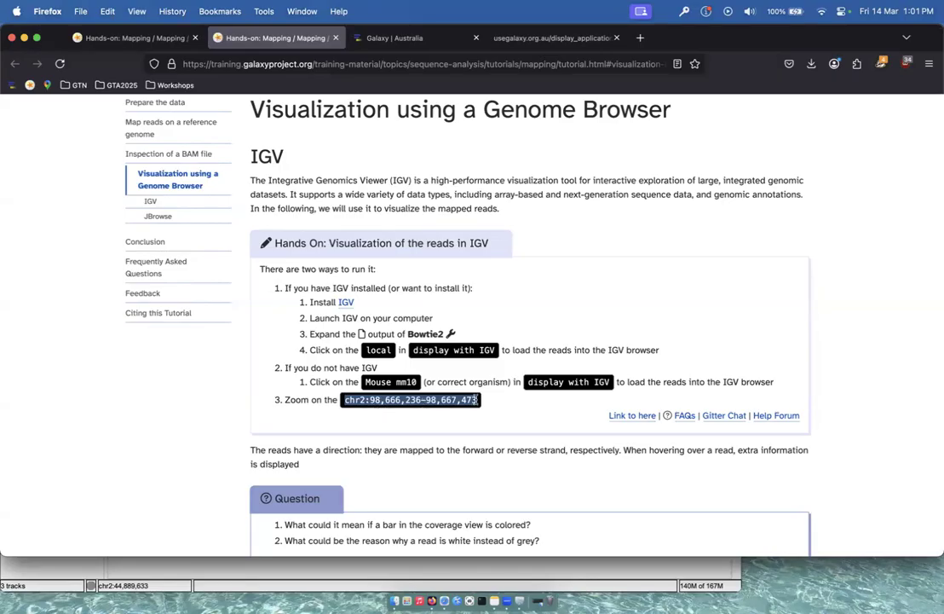
pyautogui.click(314, 574)
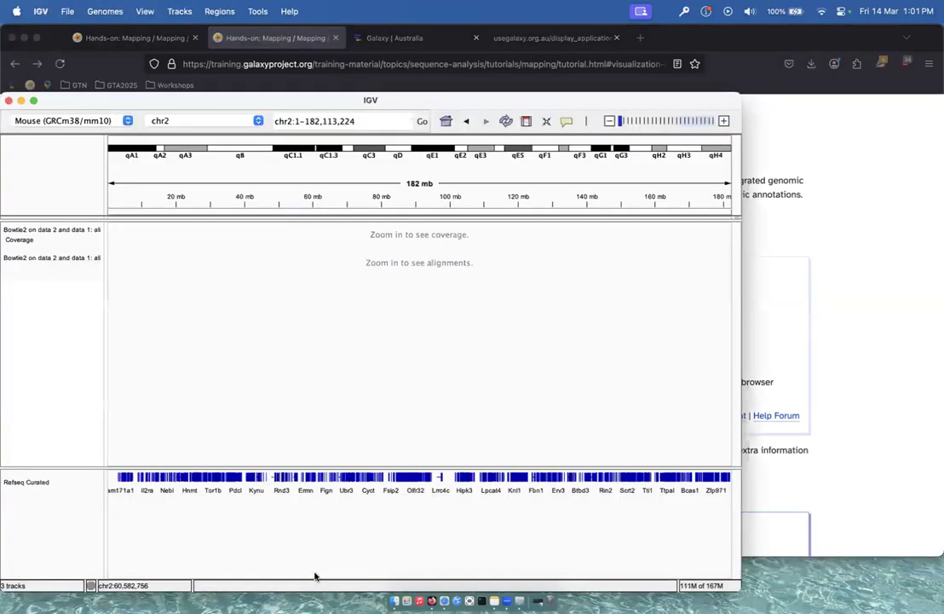
pyautogui.tripleClick(346, 120)
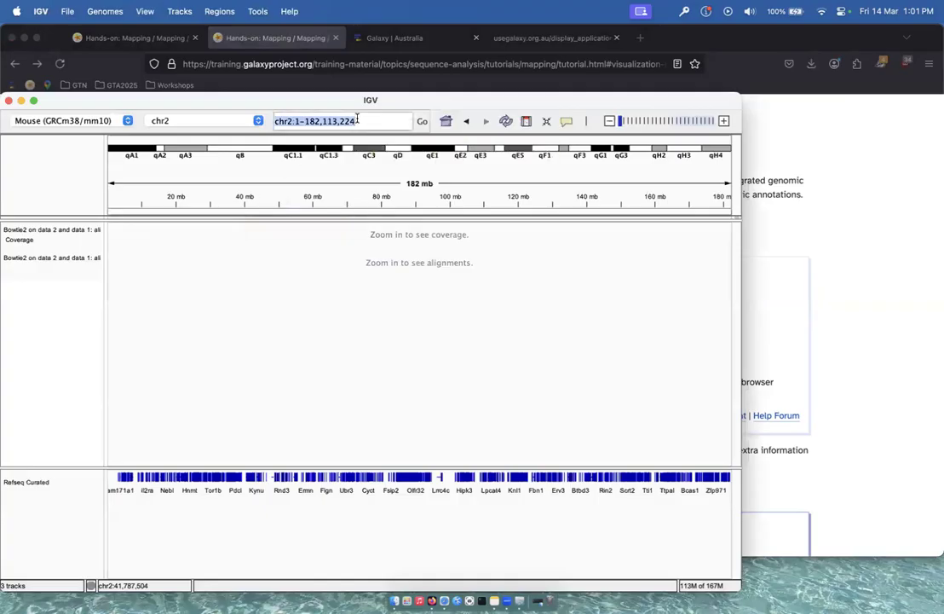
pyautogui.press('super+v')
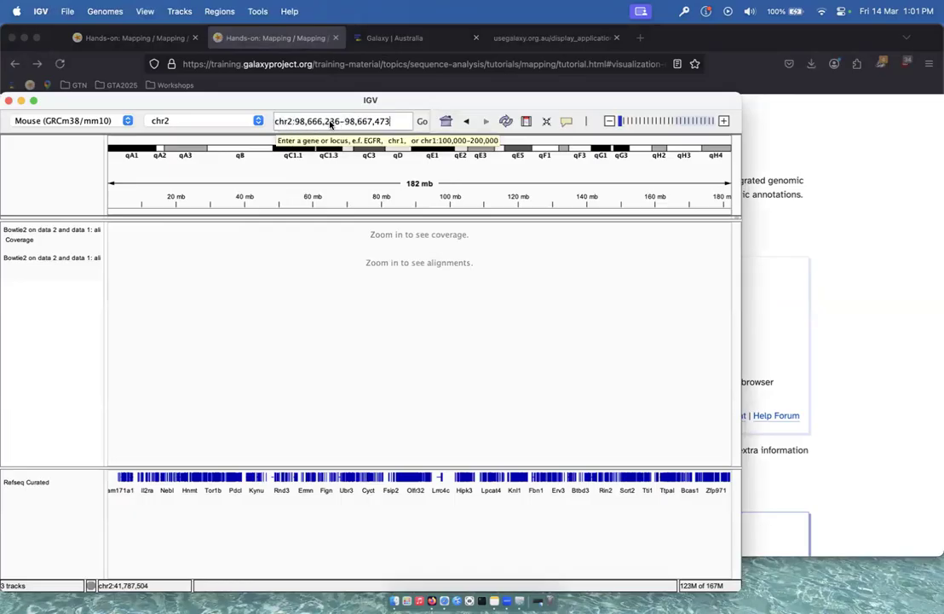
pyautogui.click(422, 121)
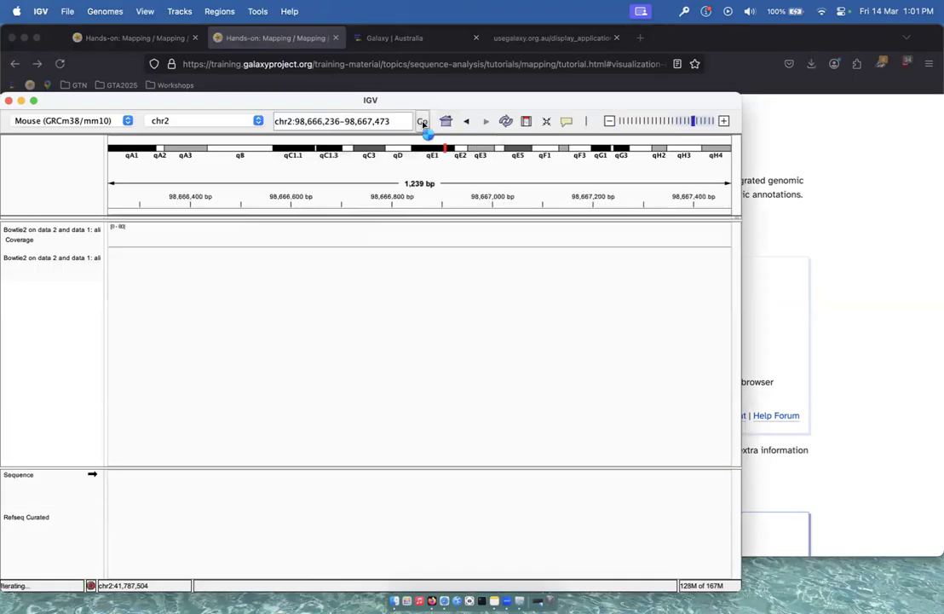
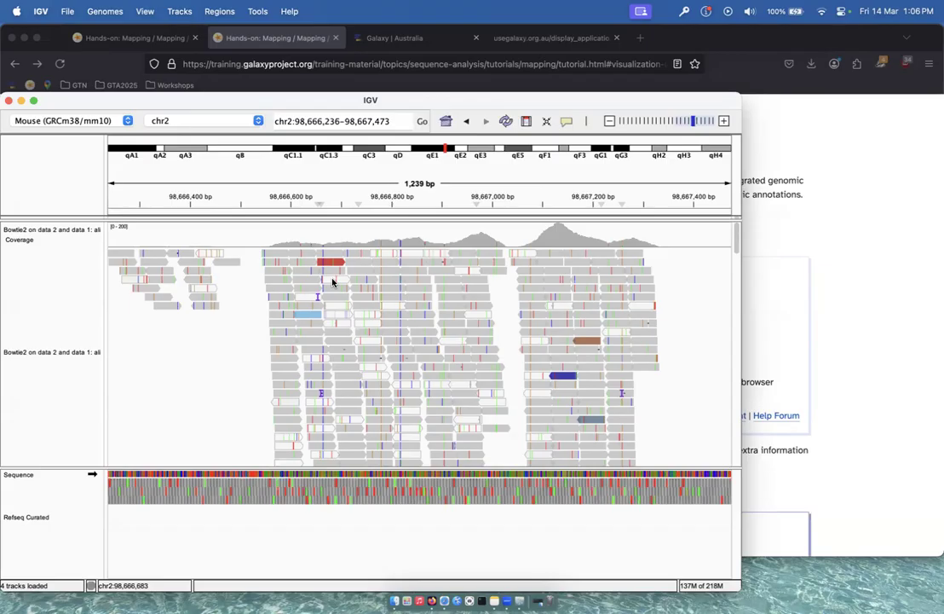
pyautogui.click(610, 121)
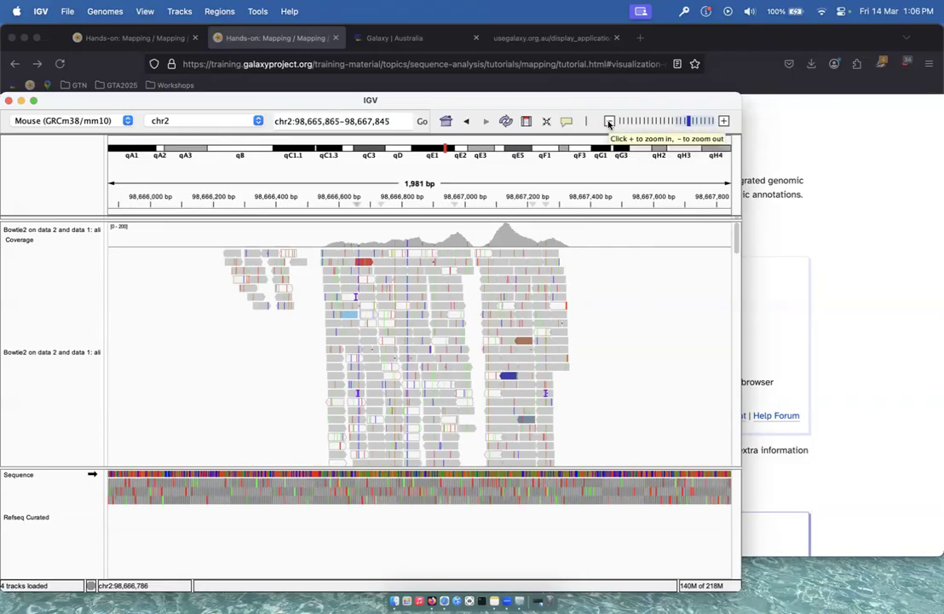
# Zoom in on the chr2 alignments in IGV to chr2:98,666,794-98,666,917, examine mismatches across the stacked reads, and zoom back out one level
pyautogui.click(609, 121)
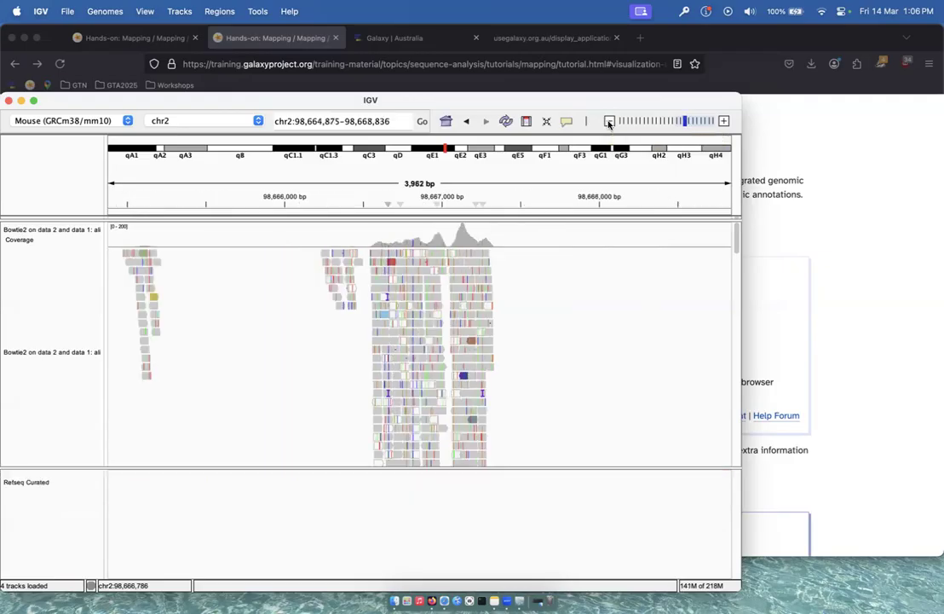
pyautogui.click(724, 121)
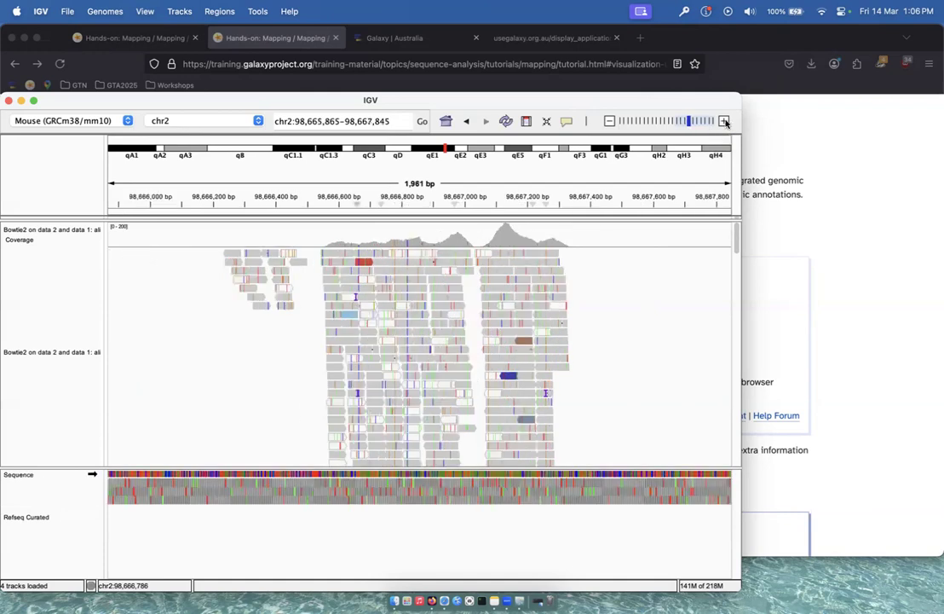
pyautogui.click(725, 121)
pyautogui.click(725, 121)
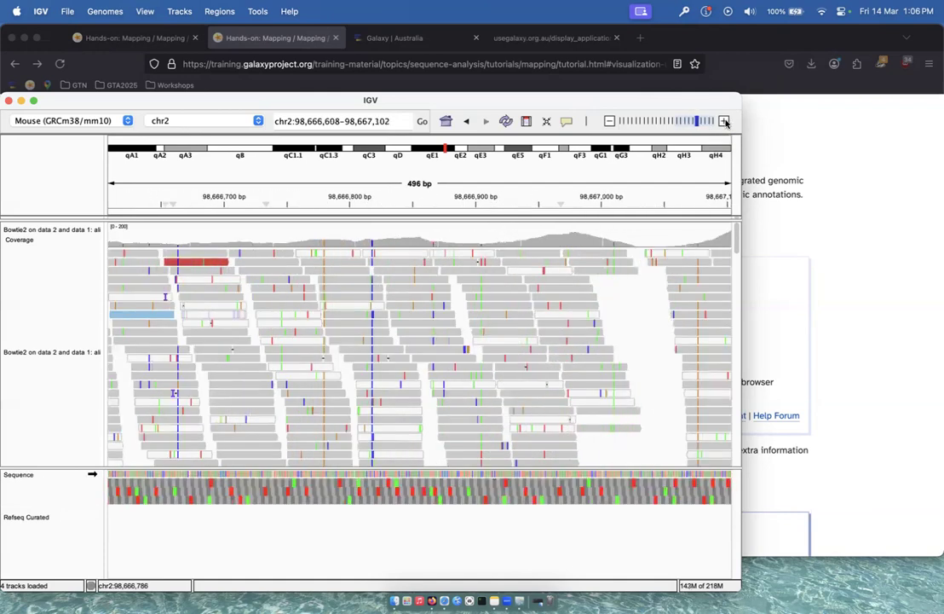
pyautogui.click(724, 121)
pyautogui.click(724, 121)
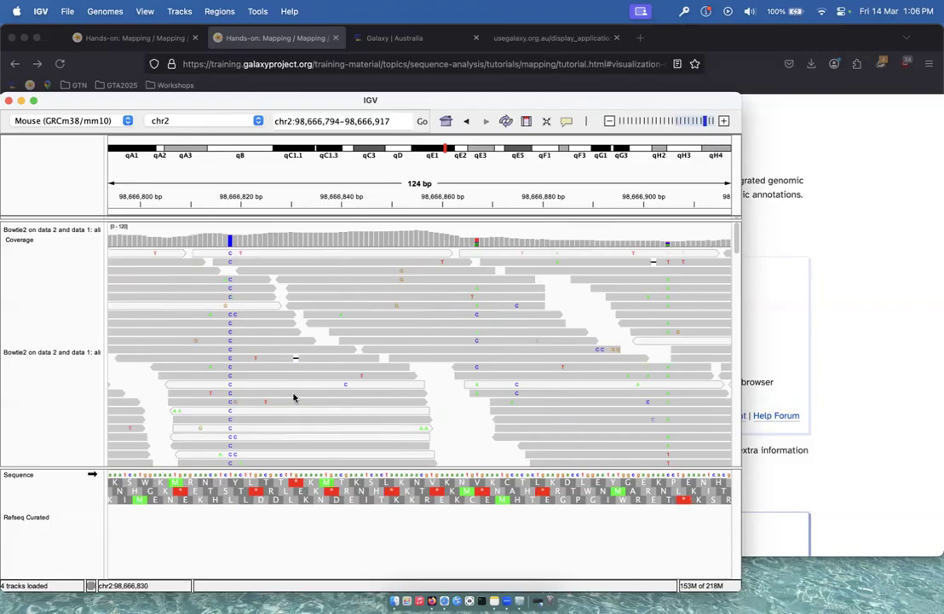
pyautogui.scroll(-10, 294, 397)
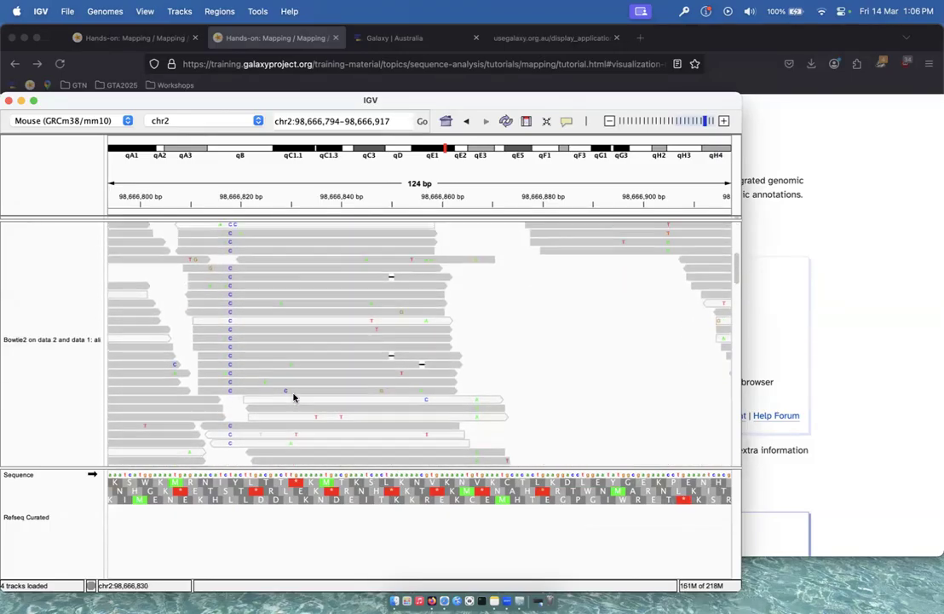
pyautogui.scroll(10, 293, 397)
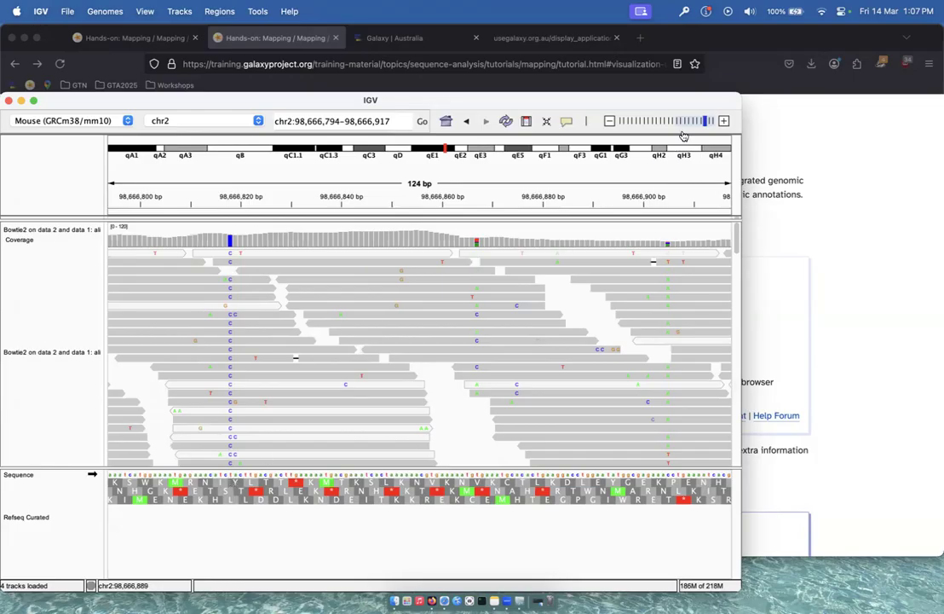
pyautogui.click(610, 123)
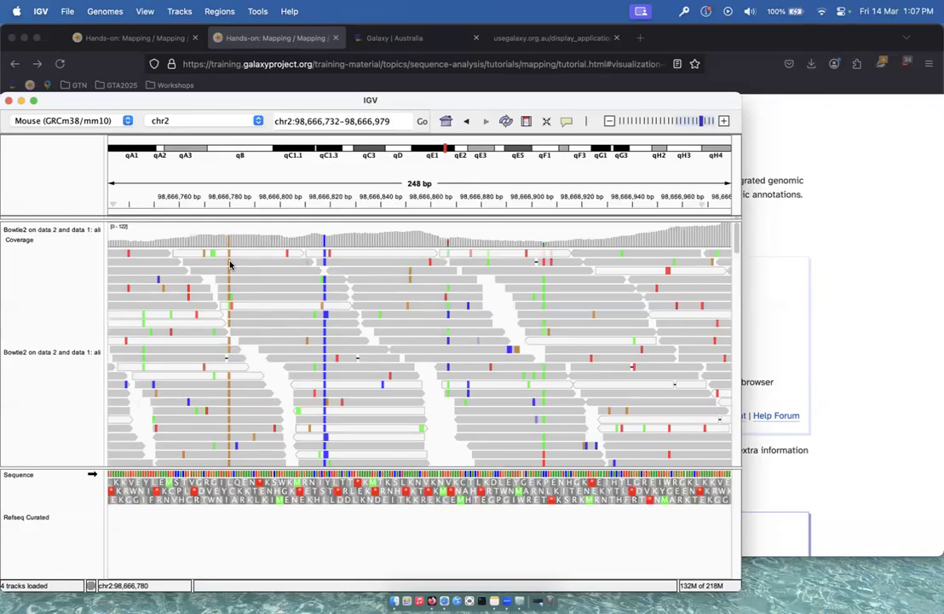
# Switch to Galaxy Australia, search the tools for jbrow, and open the JBrowse genome browser tool
pyautogui.click(387, 40)
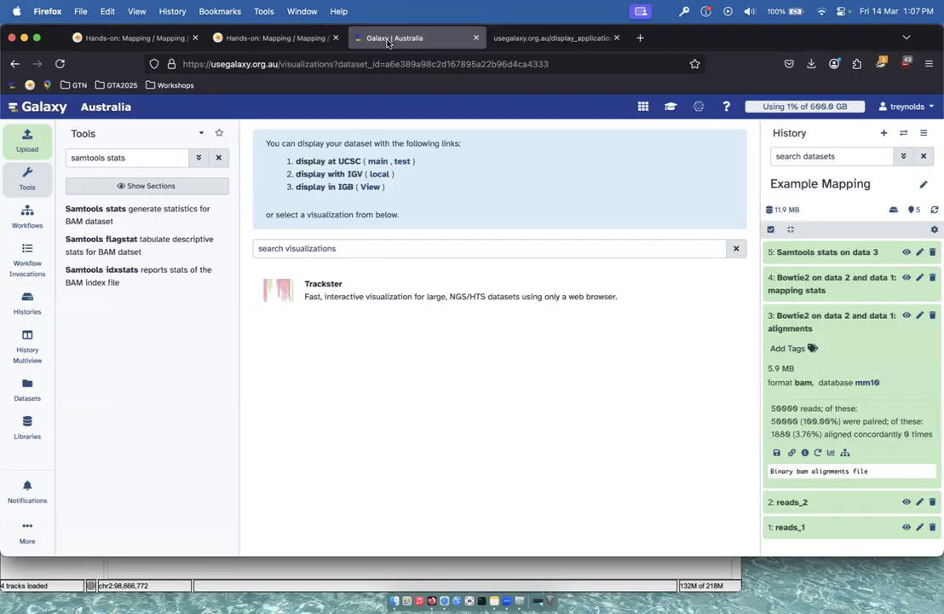
pyautogui.tripleClick(130, 157)
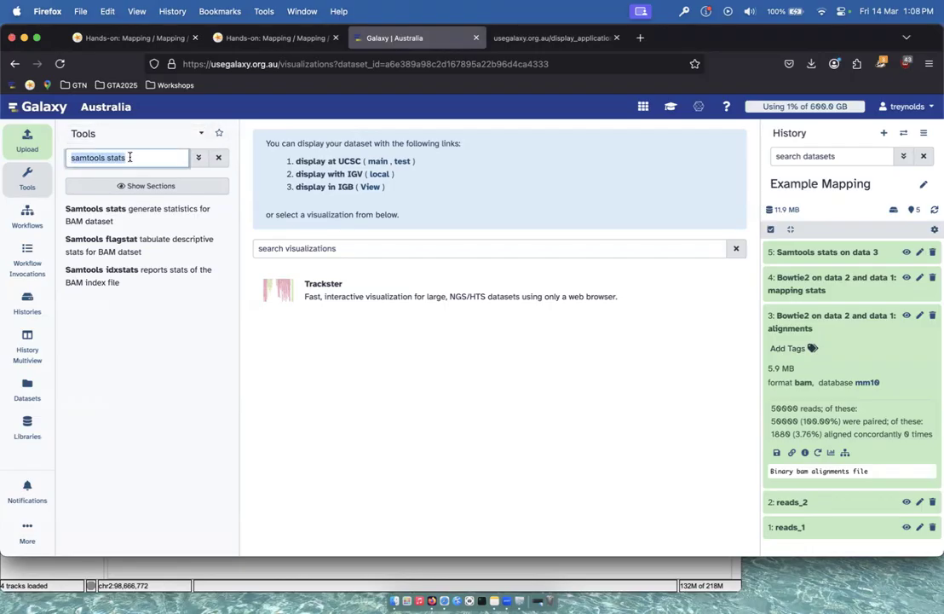
pyautogui.write('jbrow')
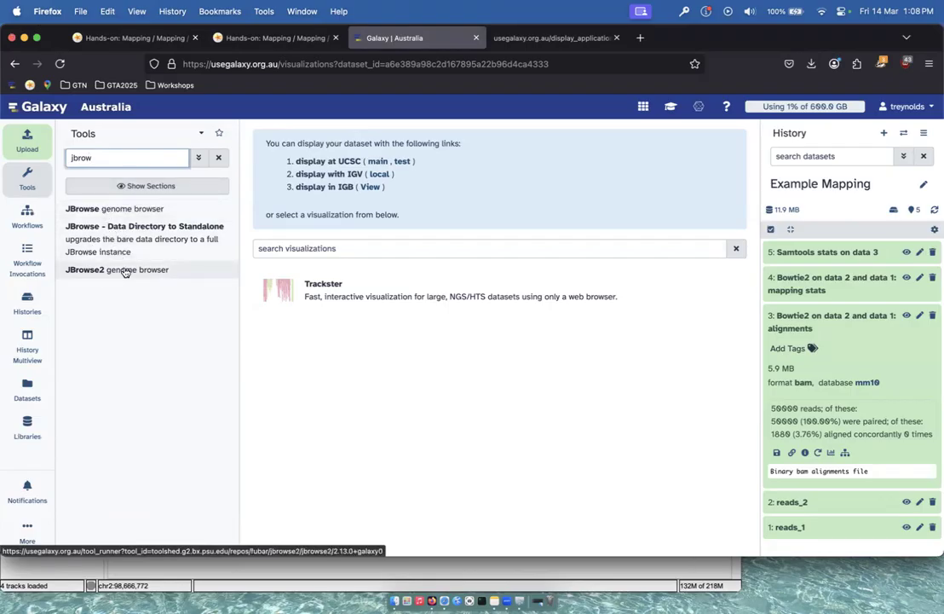
pyautogui.click(113, 210)
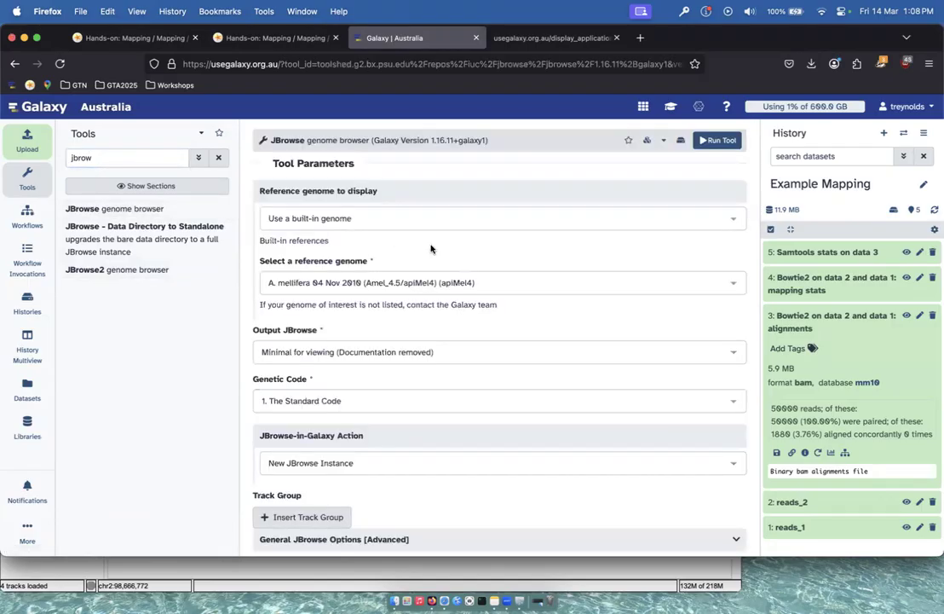
# Set the built-in reference genome for JBrowse to Mouse (Mus Musculus): mm10
pyautogui.scroll(-1, 358, 223)
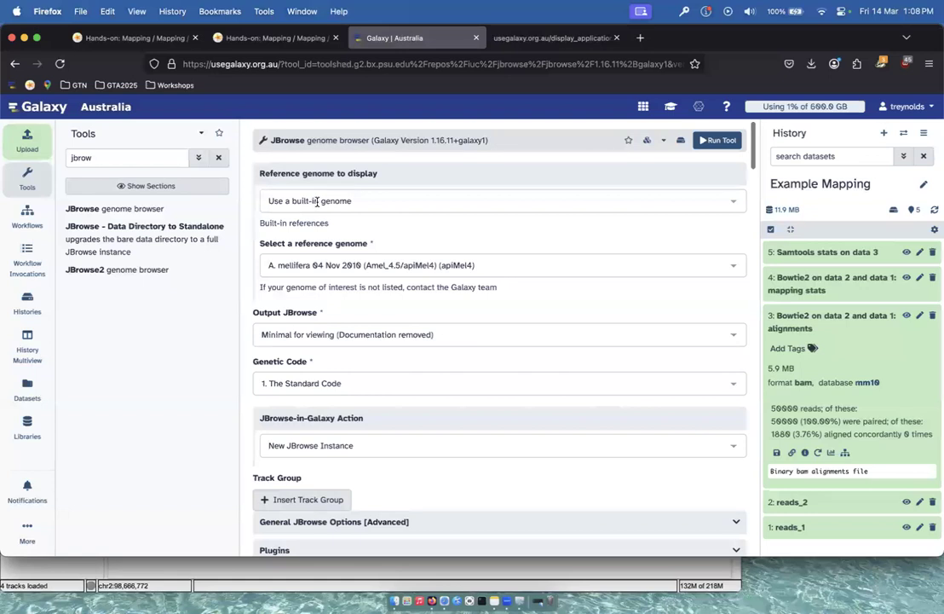
pyautogui.click(414, 268)
pyautogui.write('mm10')
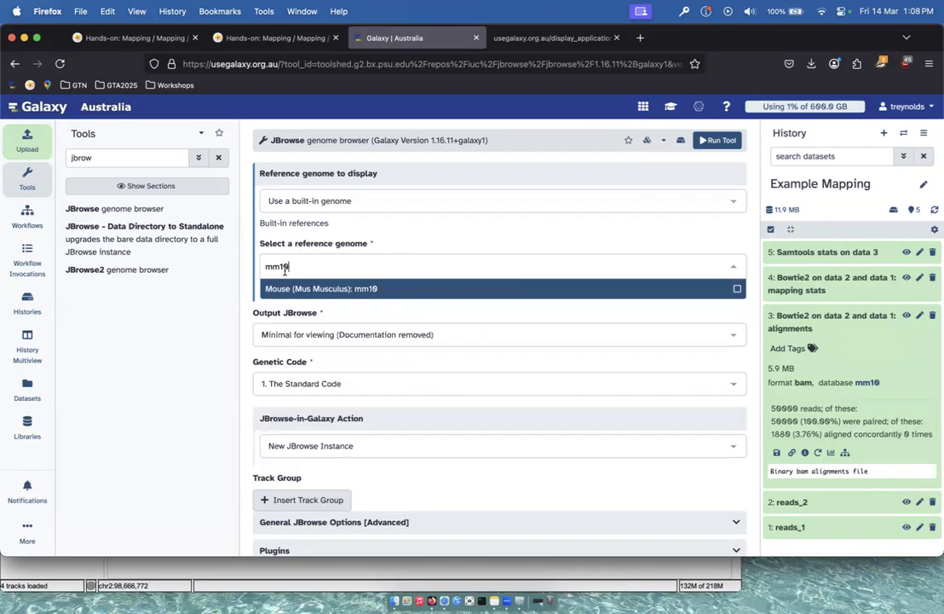
pyautogui.click(335, 290)
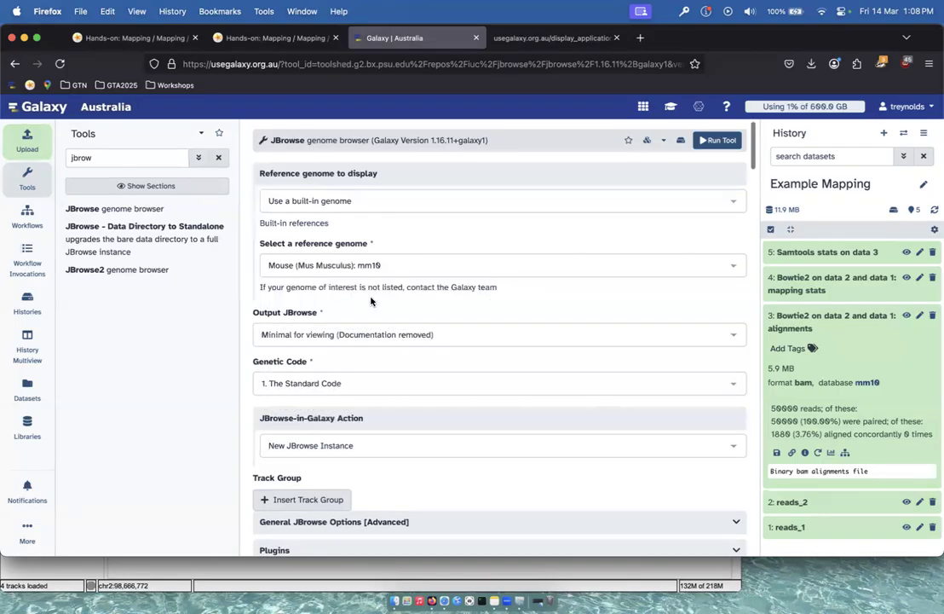
# Insert a track group in the Default category and add an annotation track to it
pyautogui.scroll(-1, 372, 300)
pyautogui.scroll(2, 371, 298)
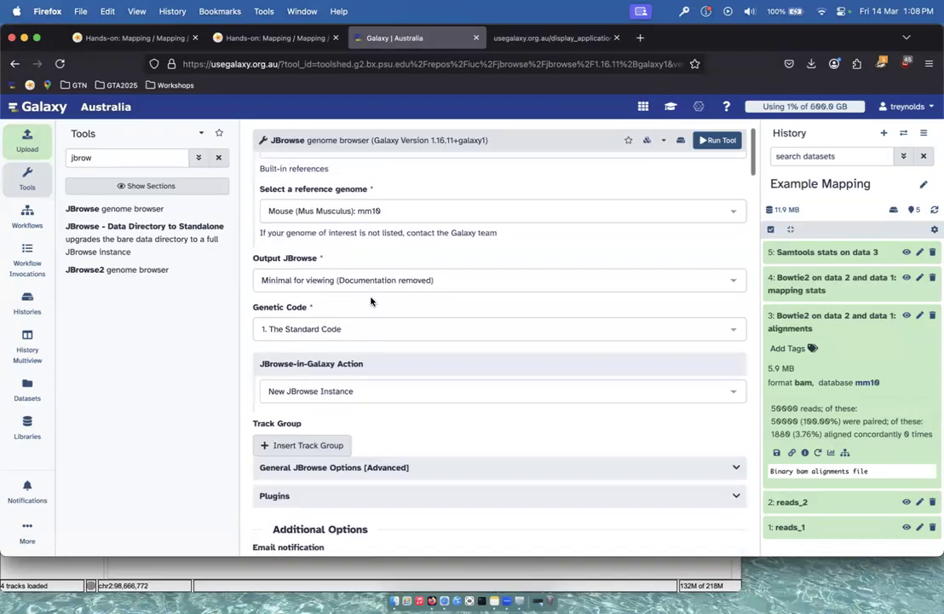
pyautogui.scroll(-2, 371, 297)
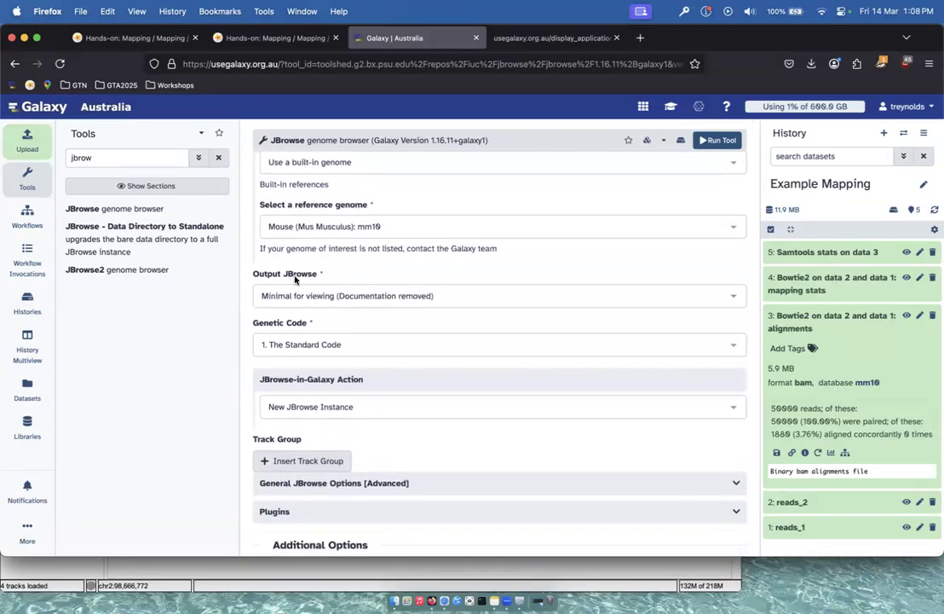
pyautogui.scroll(-2, 344, 279)
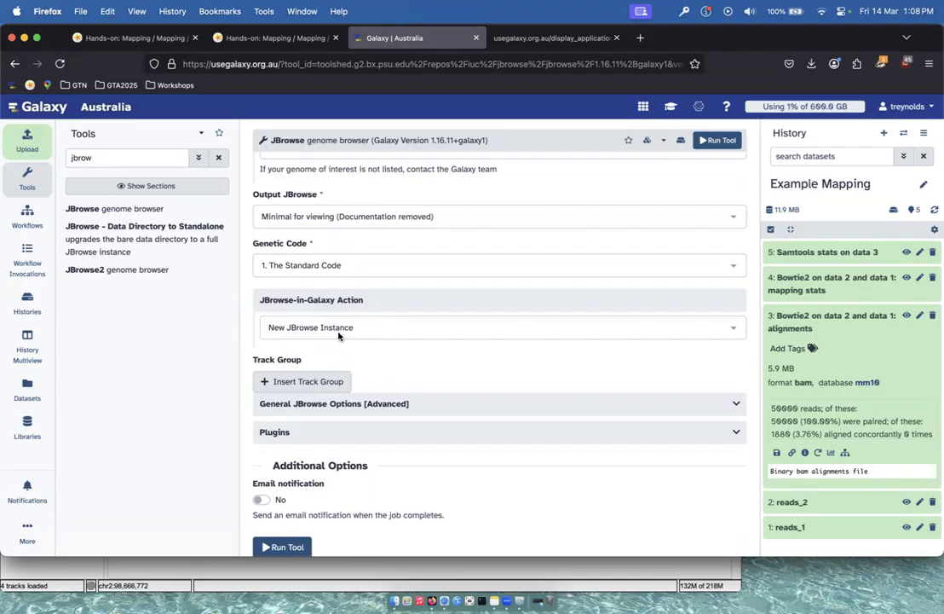
pyautogui.scroll(-3, 339, 334)
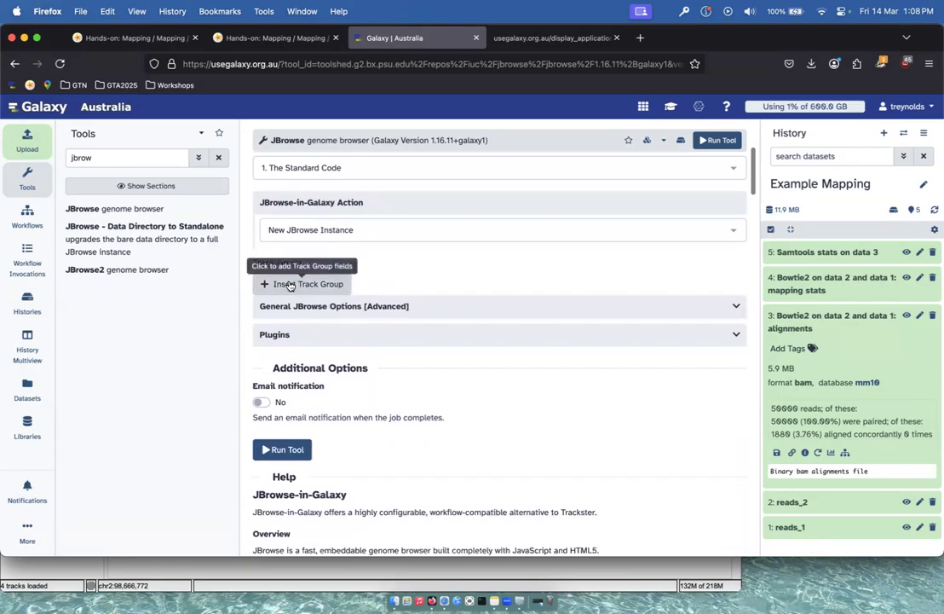
pyautogui.click(303, 284)
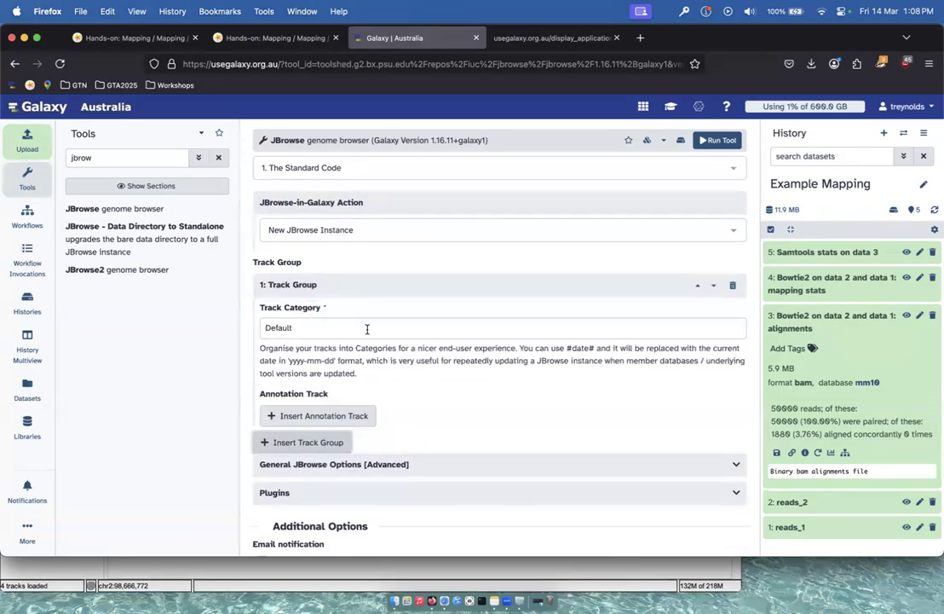
pyautogui.click(306, 330)
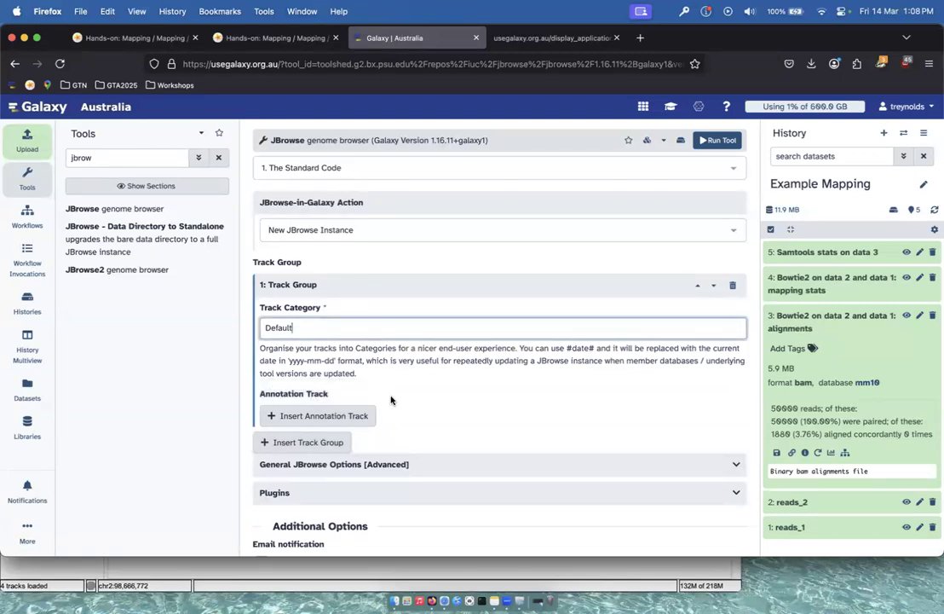
pyautogui.click(312, 416)
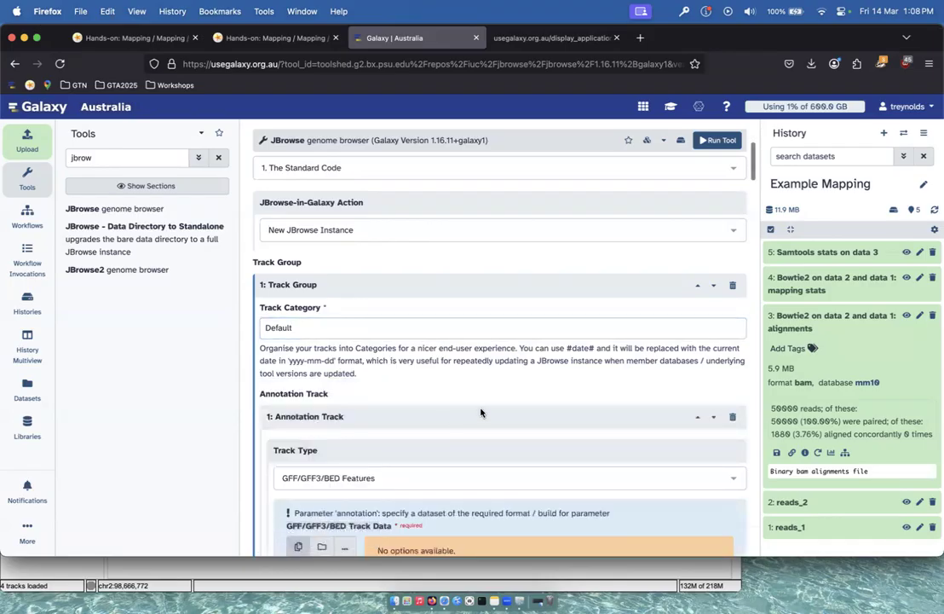
# Set the annotation track's type to BAM Pileups, using the Bowtie2 alignments as track data
pyautogui.scroll(-3, 480, 411)
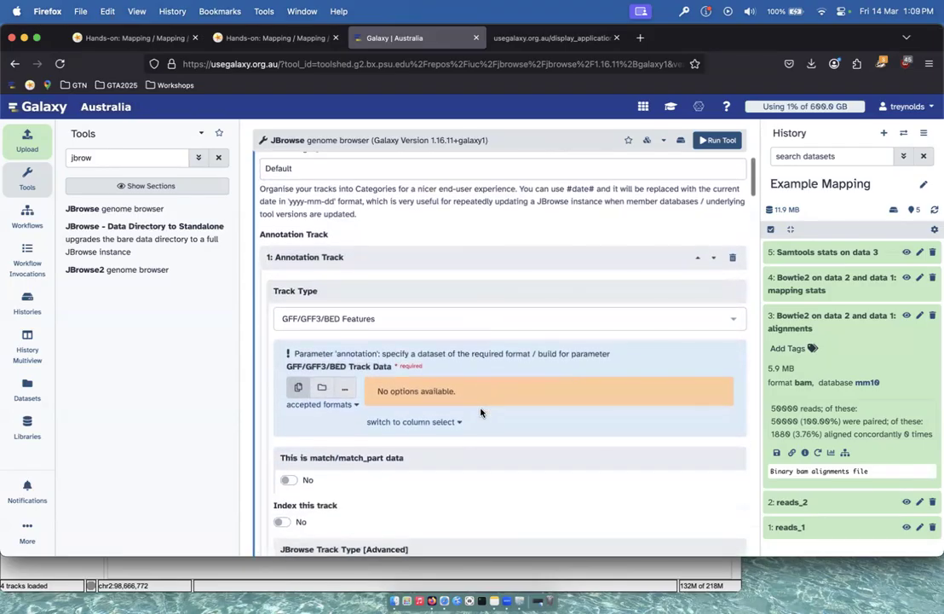
pyautogui.scroll(-1, 480, 413)
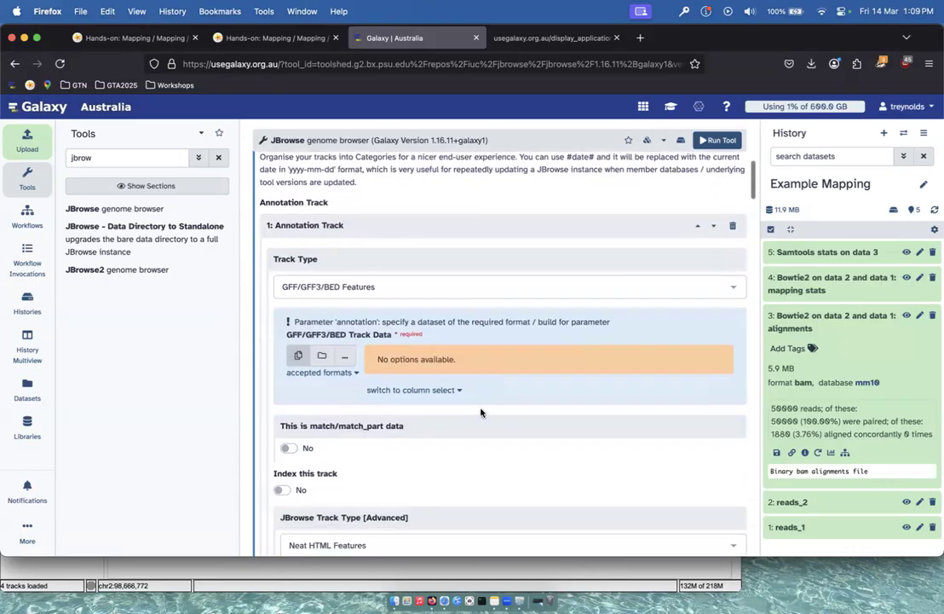
pyautogui.click(372, 288)
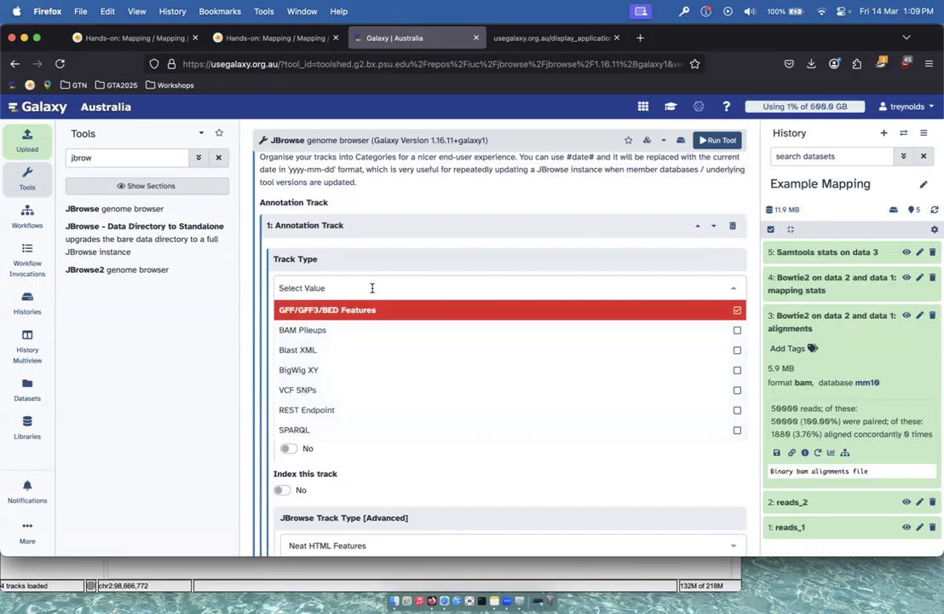
pyautogui.write('b')
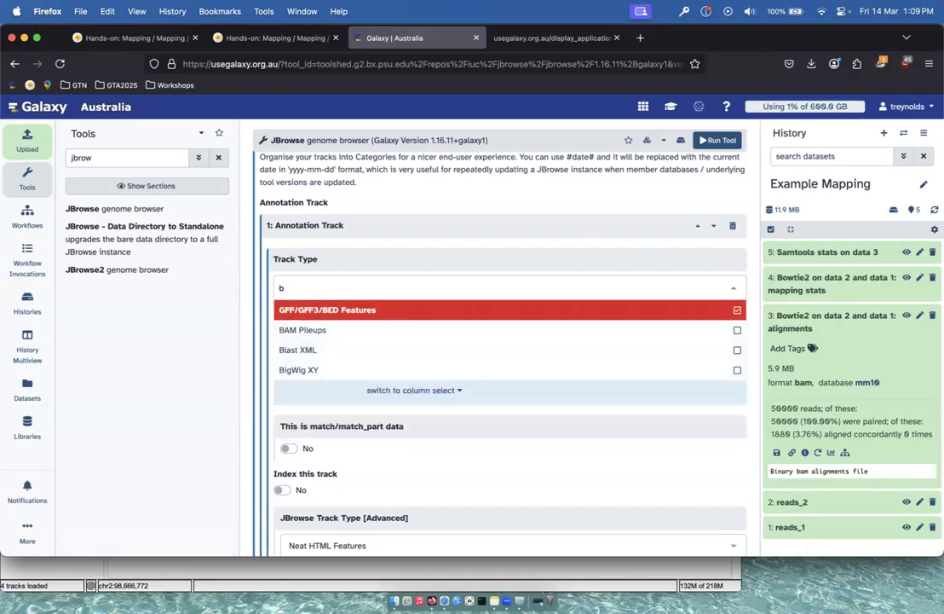
pyautogui.write('am')
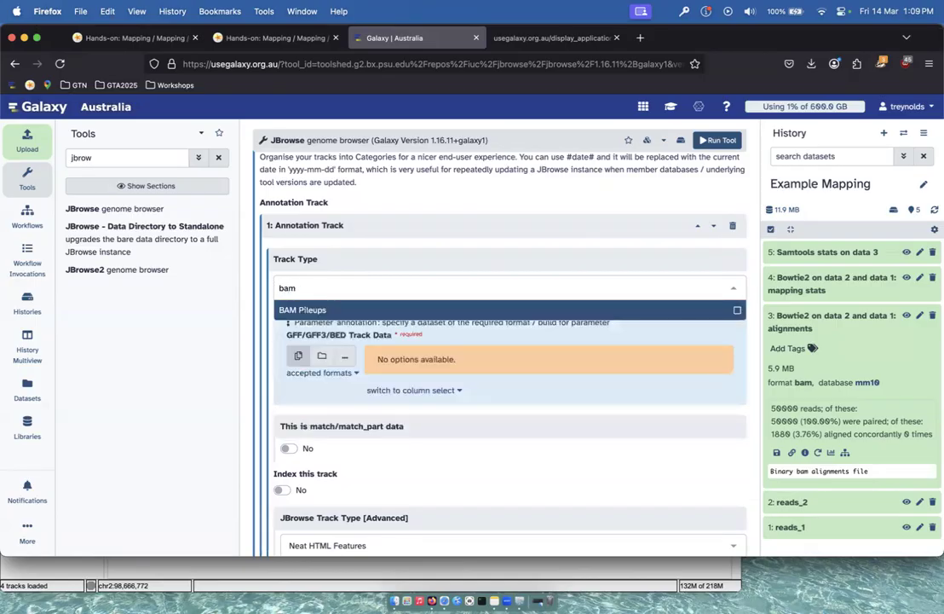
pyautogui.click(309, 312)
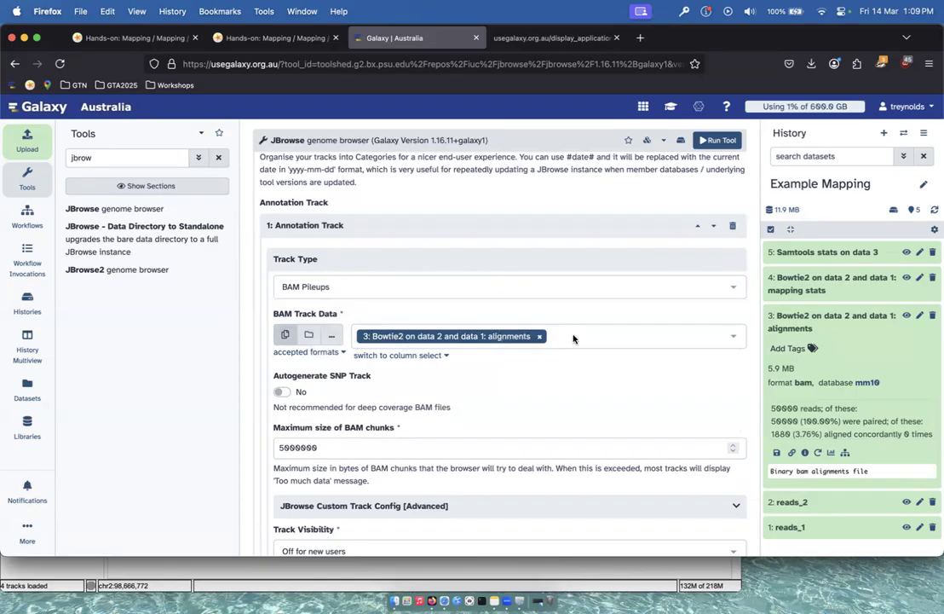
# Turn on Autogenerate SNP Track for the BAM track and set its visibility to On for new users
pyautogui.scroll(-2, 573, 339)
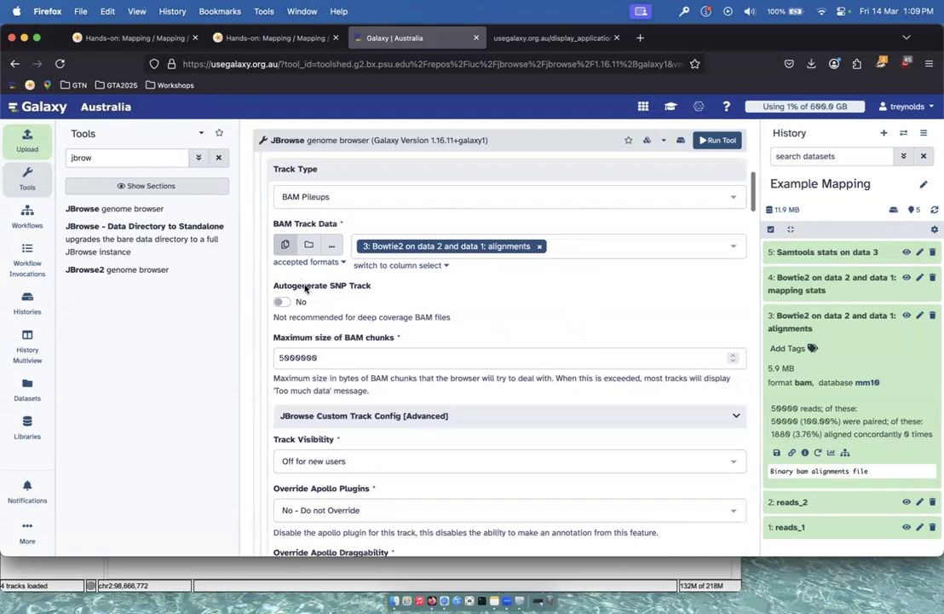
pyautogui.click(281, 303)
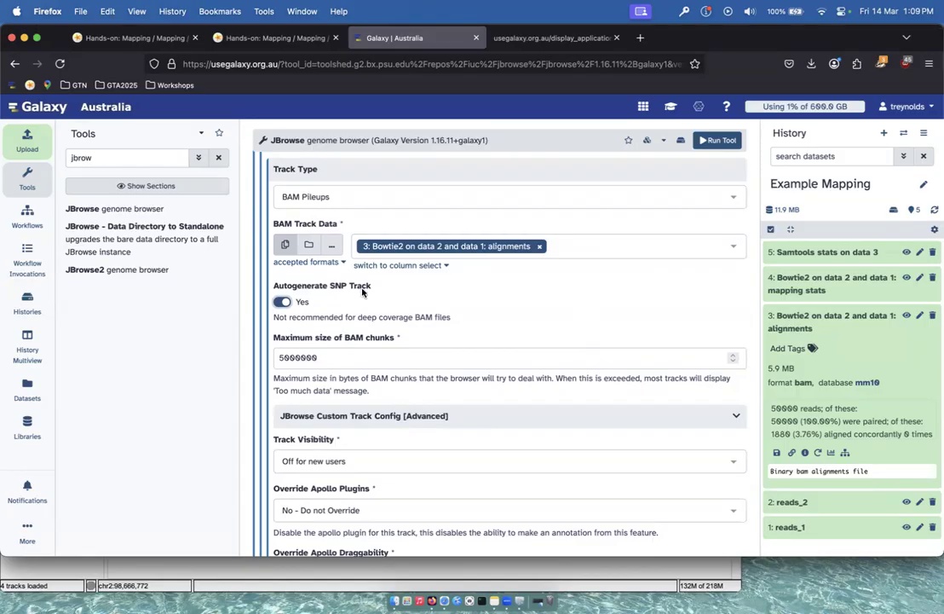
pyautogui.scroll(-2, 363, 293)
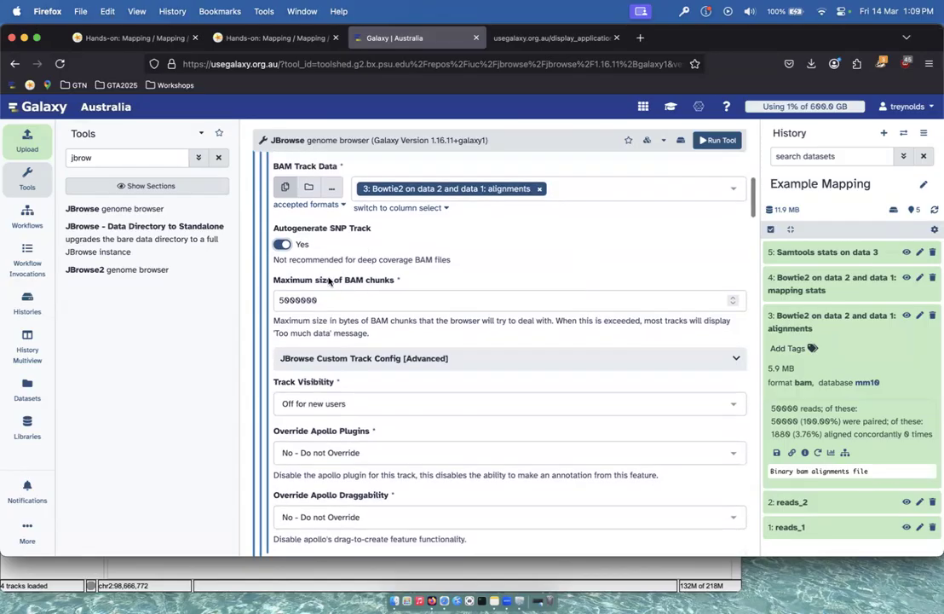
pyautogui.scroll(-2, 369, 396)
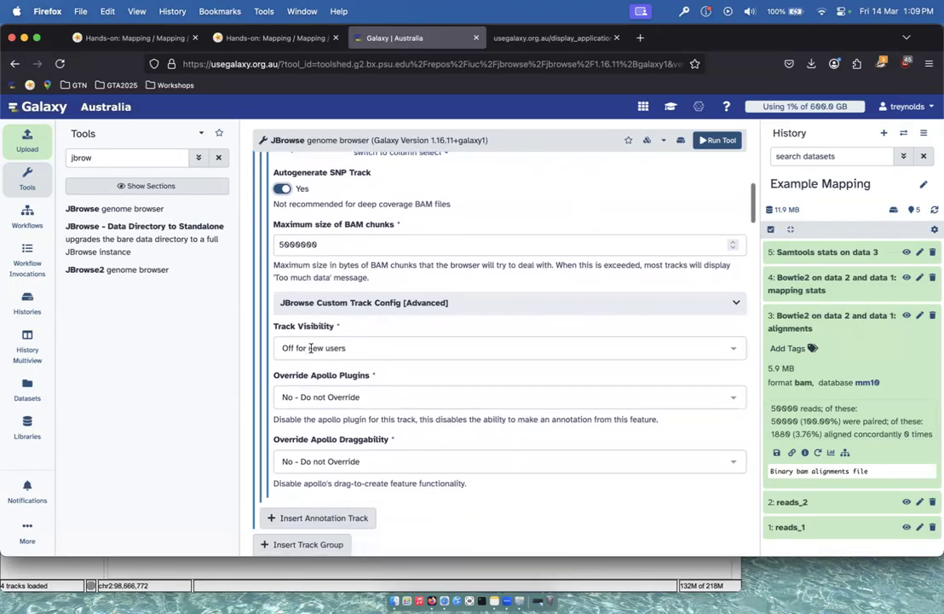
pyautogui.click(344, 348)
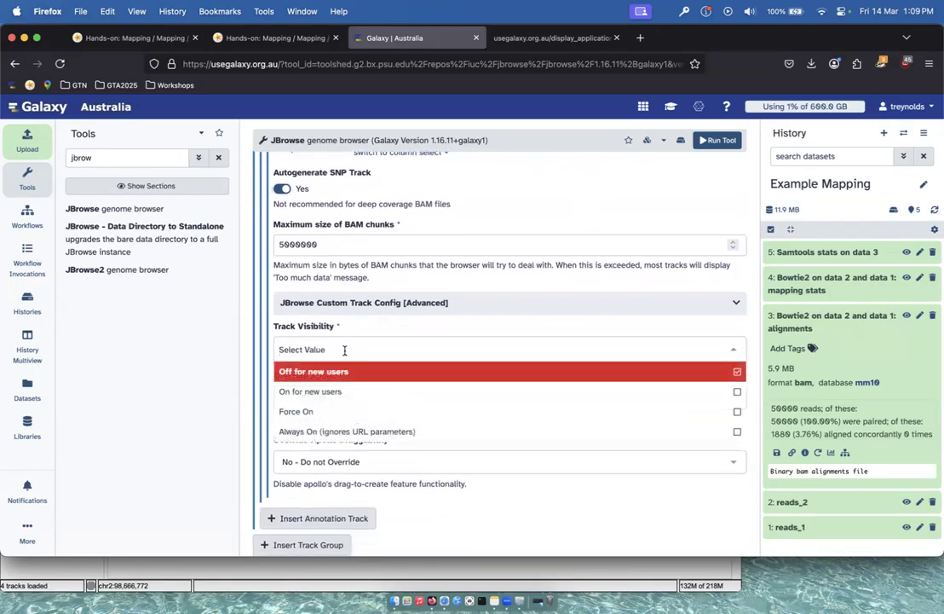
pyautogui.click(325, 391)
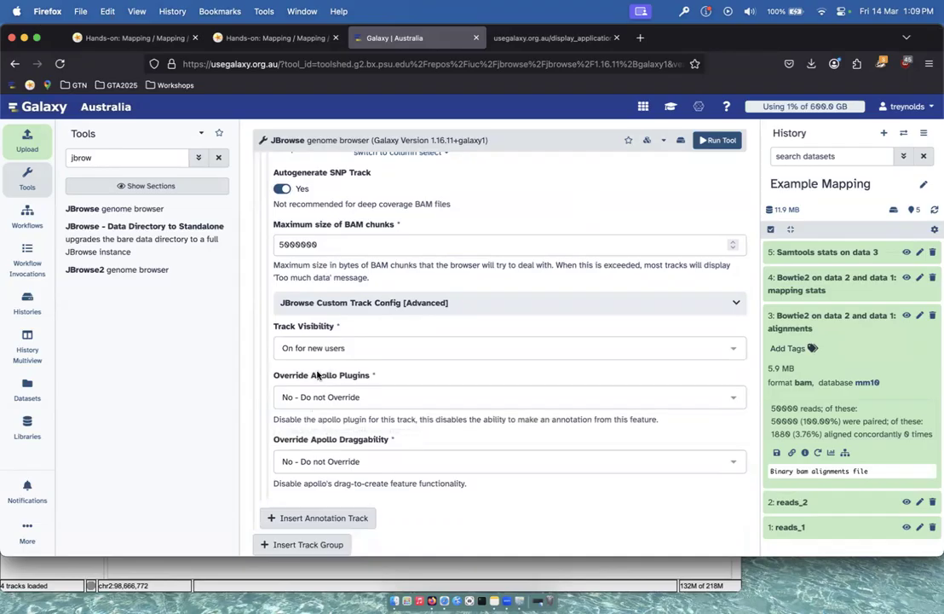
pyautogui.scroll(-5, 318, 375)
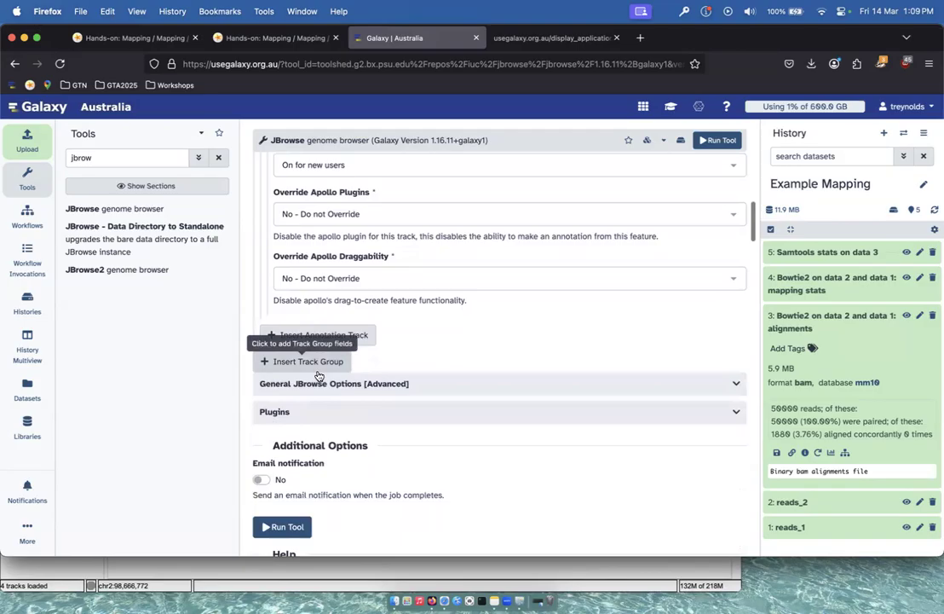
pyautogui.scroll(-2, 318, 375)
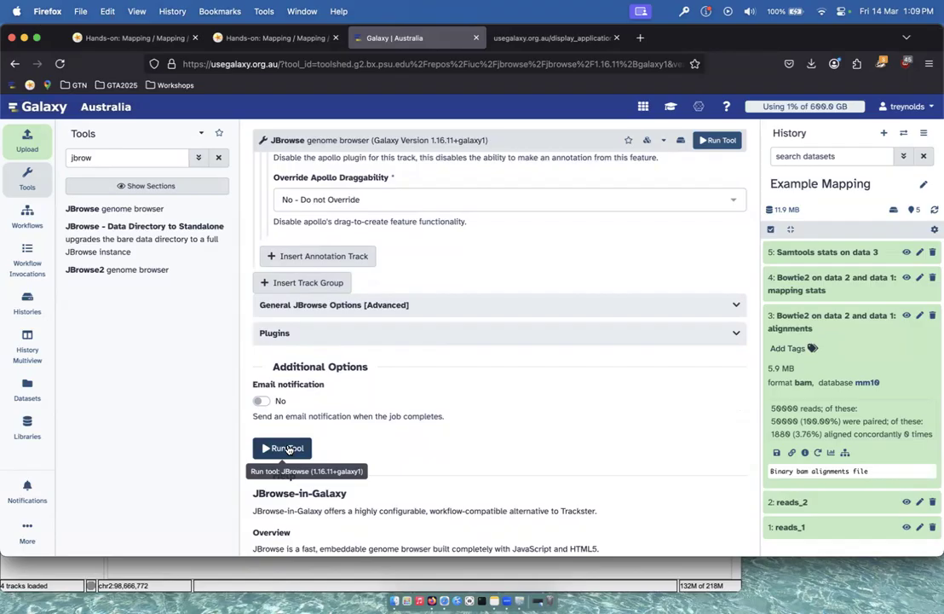
# Run JBrowse with the configured settings and open its output dataset for viewing
pyautogui.click(288, 449)
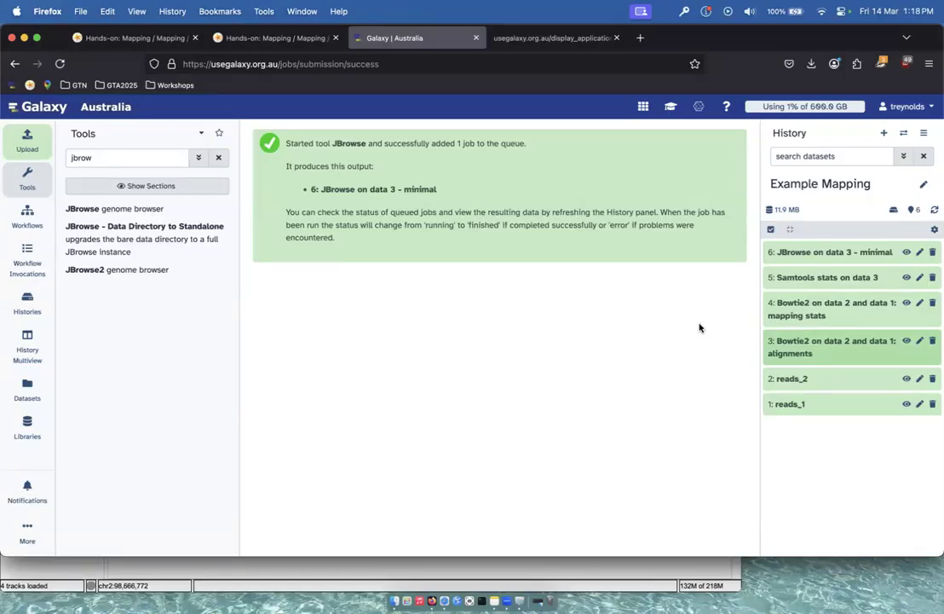
pyautogui.click(908, 253)
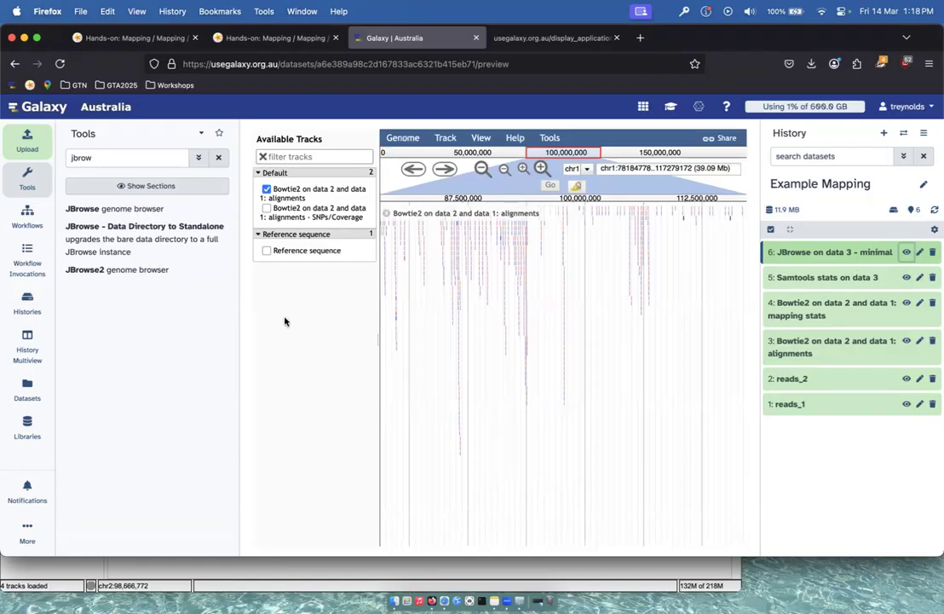
# Enlarge the JBrowse genome view by hiding the tool list and narrowing the track list, and enable the Bowtie2 SNPs/Coverage track
pyautogui.click(25, 186)
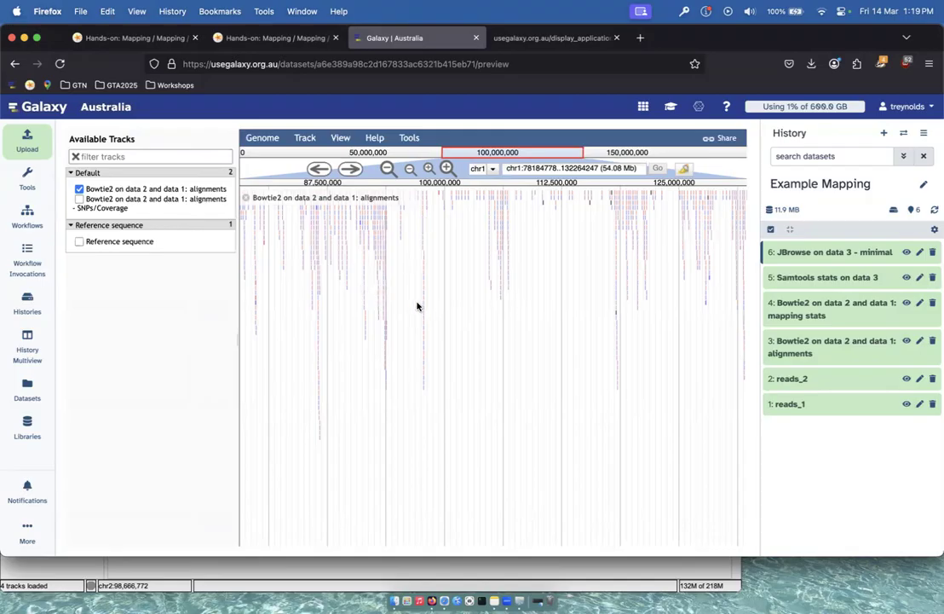
pyautogui.moveTo(236, 352); pyautogui.dragTo(199, 354)
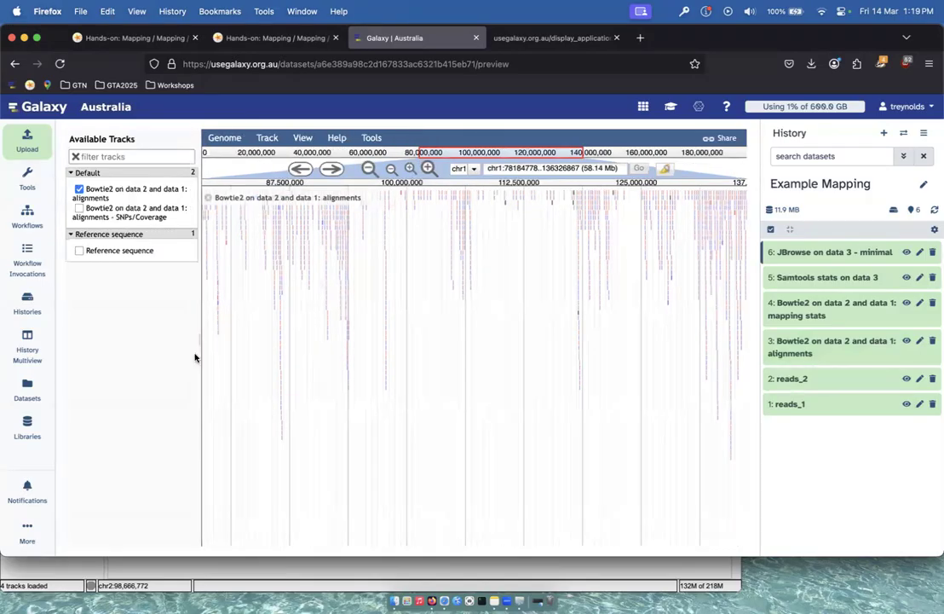
pyautogui.click(78, 209)
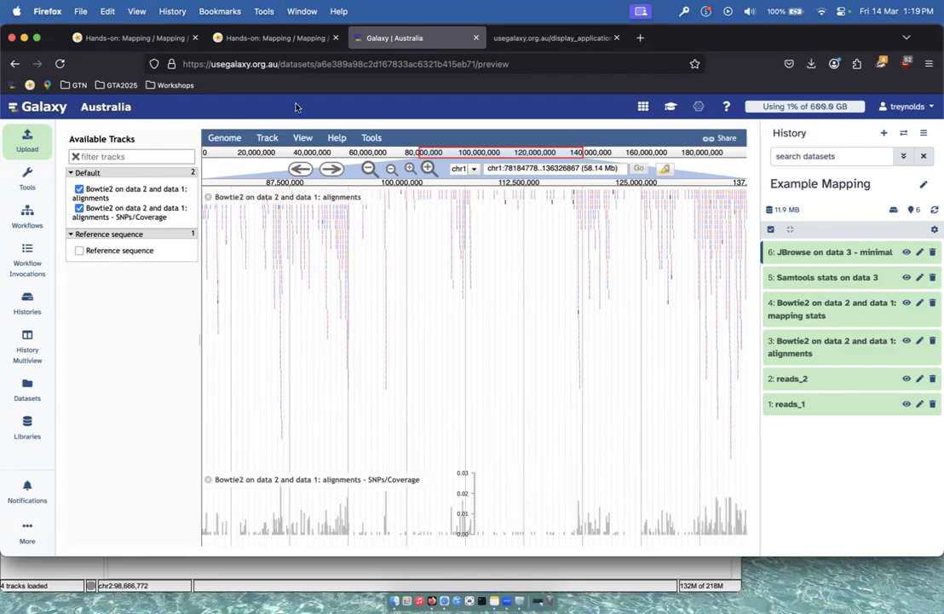
# Look up the region chr2:98,666,236-98,667,473 in the mapping tutorial and switch the JBrowse reference sequence to chr2
pyautogui.click(275, 38)
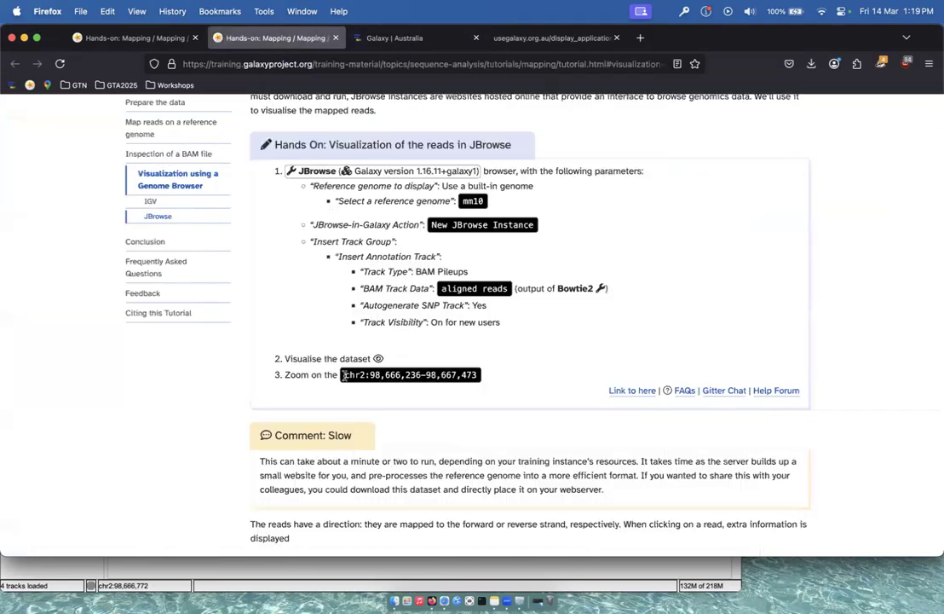
pyautogui.moveTo(344, 375); pyautogui.dragTo(478, 378)
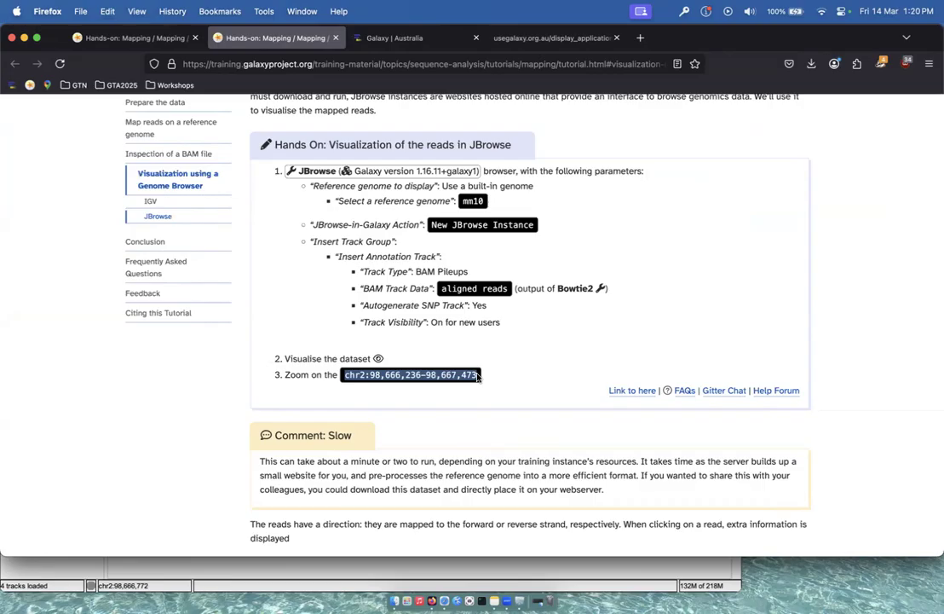
pyautogui.click(384, 40)
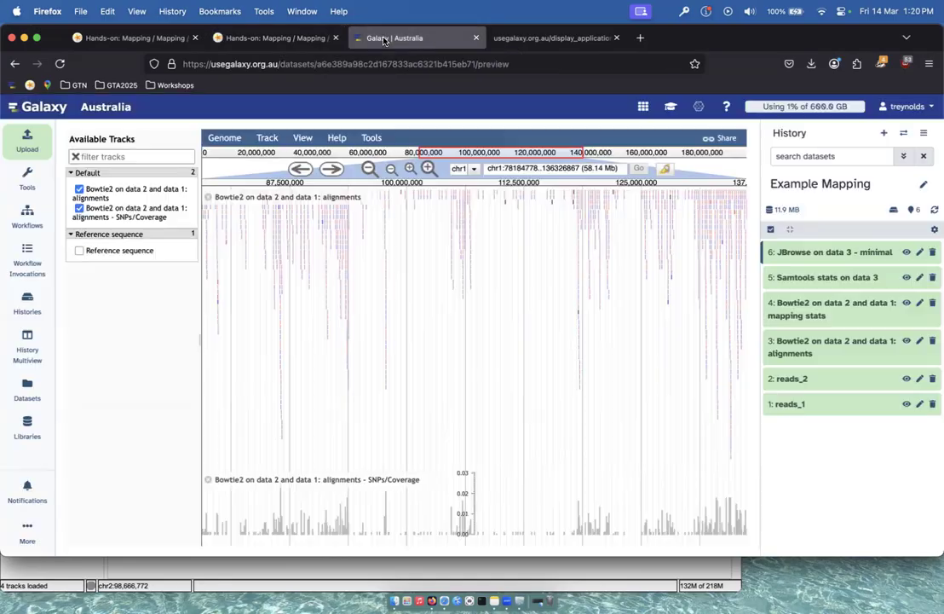
pyautogui.click(472, 169)
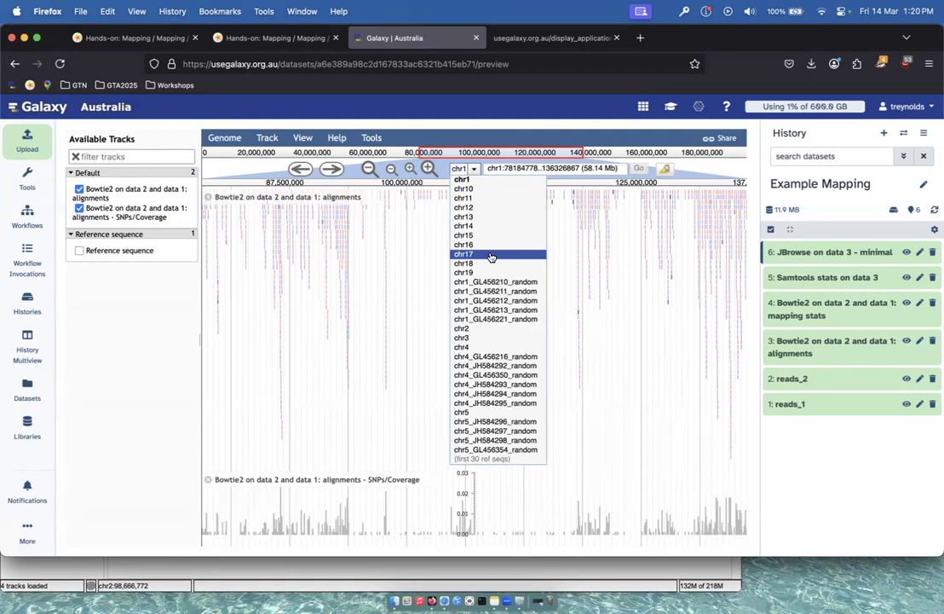
pyautogui.click(459, 171)
pyautogui.click(473, 169)
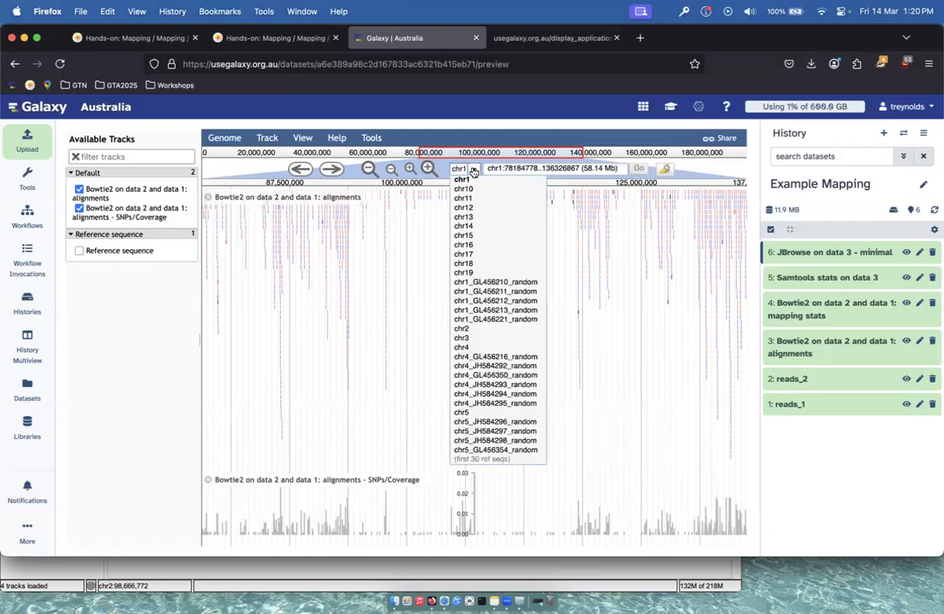
pyautogui.click(462, 329)
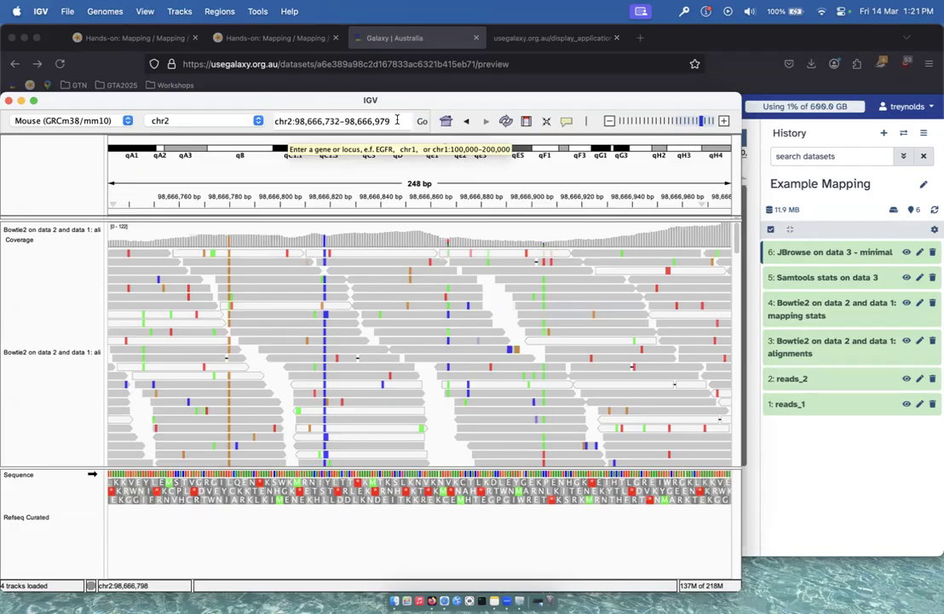
# Copy the region's start coordinate from the tutorial into the JBrowse location as 98666236, without commas
pyautogui.click(828, 127)
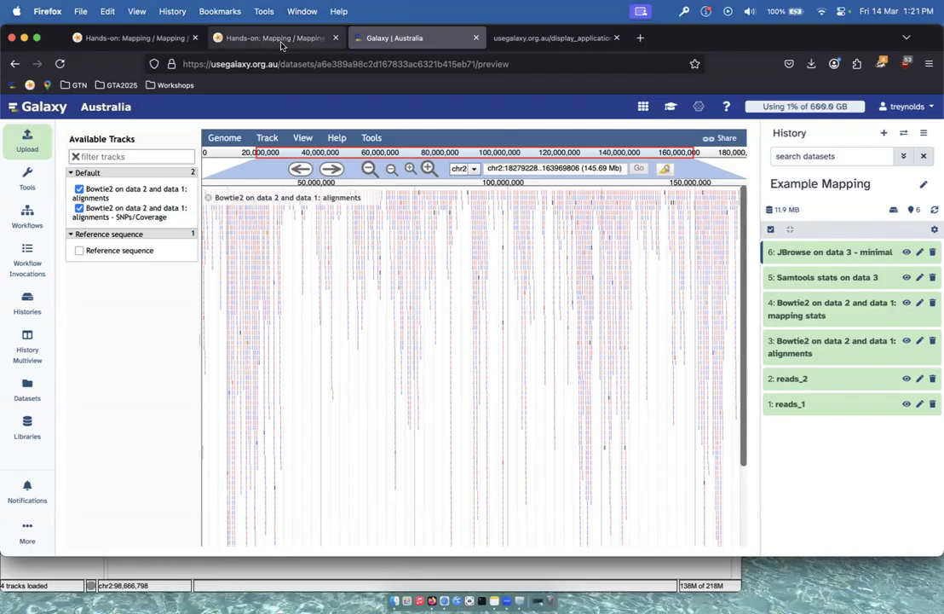
pyautogui.click(246, 37)
pyautogui.moveTo(370, 375); pyautogui.dragTo(420, 374)
pyautogui.press('super+c')
pyautogui.click(400, 38)
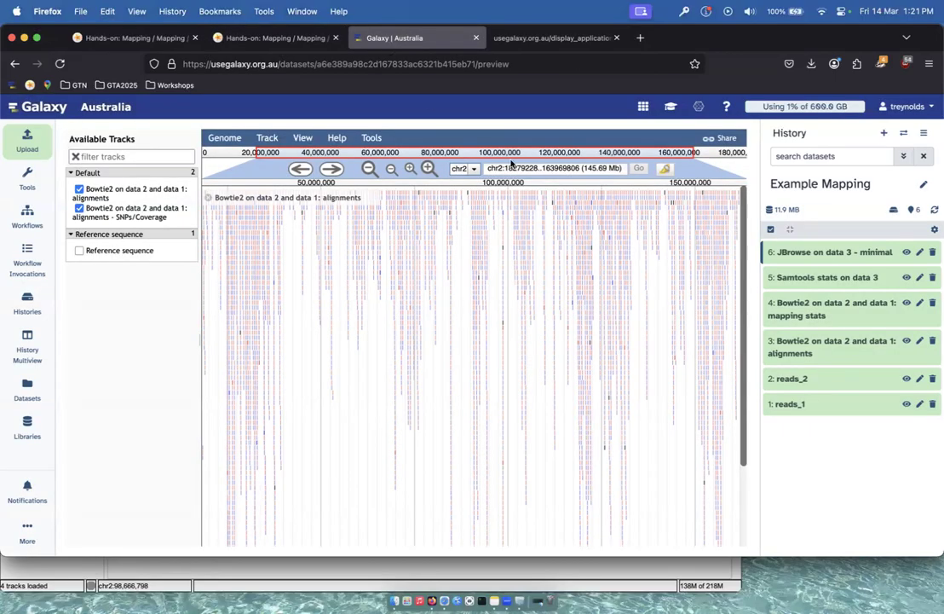
pyautogui.moveTo(539, 168); pyautogui.dragTo(509, 169)
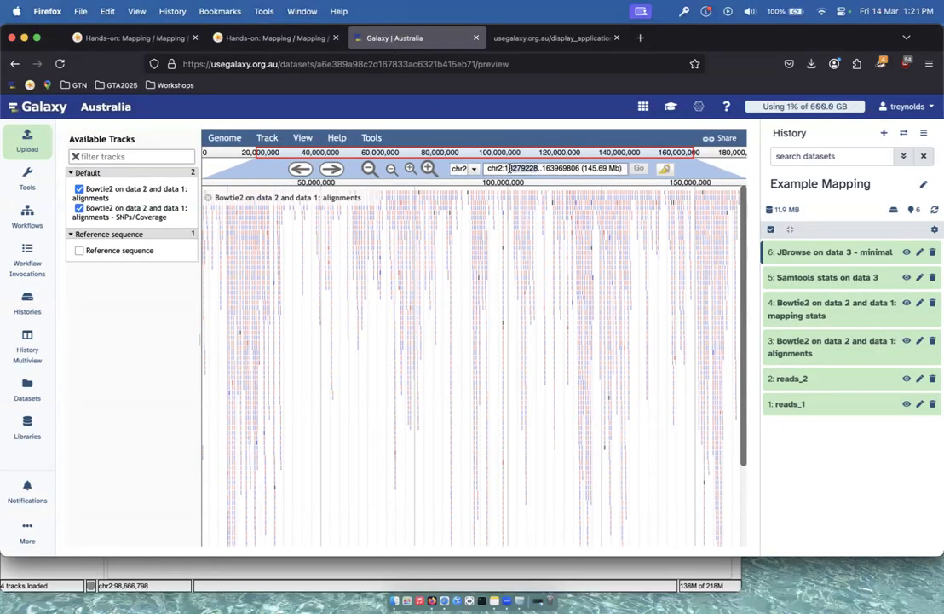
pyautogui.press('super+v')
pyautogui.click(531, 169)
pyautogui.press('BackSpace')
pyautogui.click(513, 168)
pyautogui.press('BackSpace')
# Copy the end coordinate 98,667,473 from the tutorial into the JBrowse location and go to that region
pyautogui.click(245, 37)
pyautogui.moveTo(426, 375); pyautogui.dragTo(476, 375)
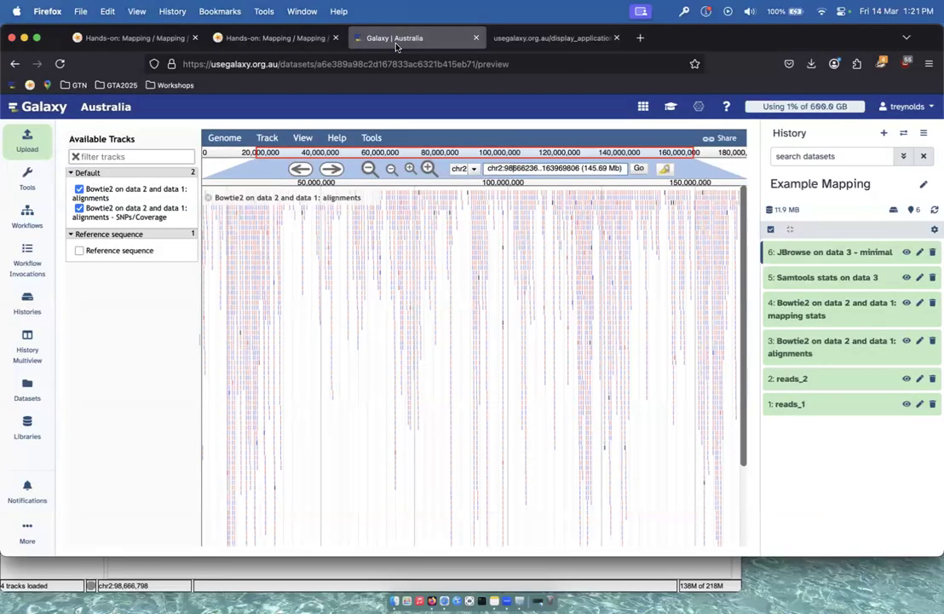
pyautogui.click(394, 38)
pyautogui.moveTo(543, 168); pyautogui.dragTo(580, 168)
pyautogui.press('super+v')
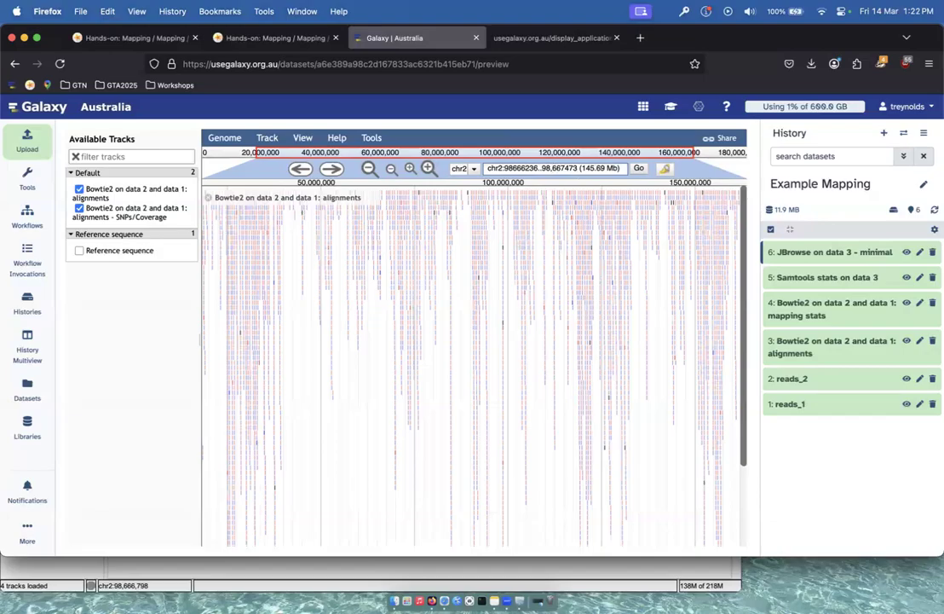
pyautogui.click(639, 169)
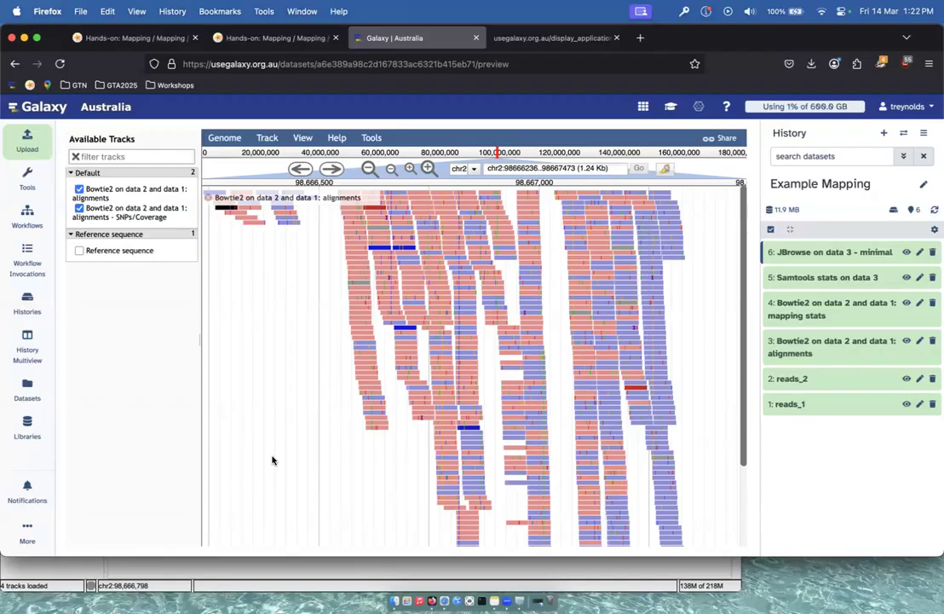
# Examine the read pileup and the SNPs/Coverage track across the chosen chr2 region
pyautogui.scroll(-5, 325, 466)
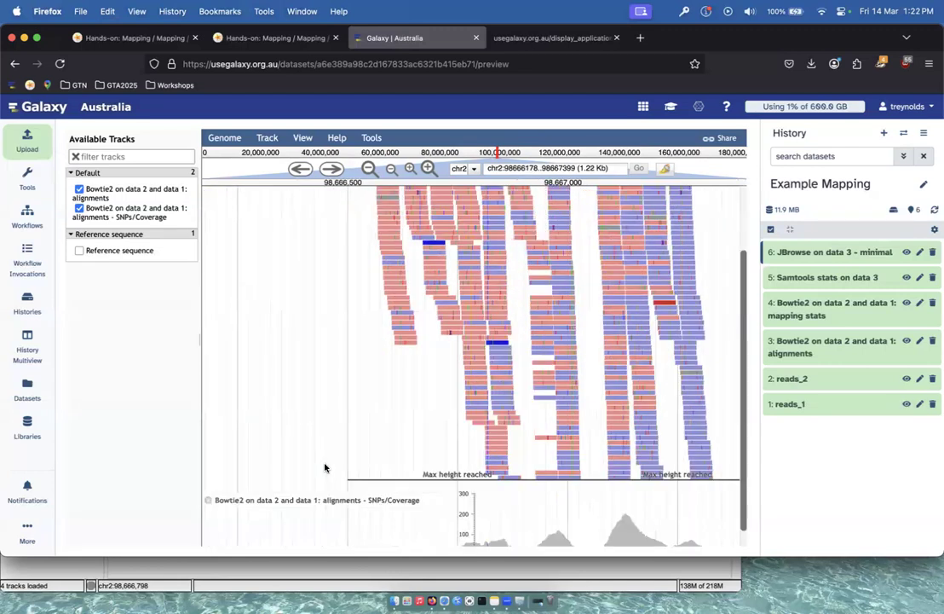
pyautogui.hscroll(2, 324, 467)
pyautogui.scroll(5, 325, 466)
pyautogui.hscroll(-1, 325, 467)
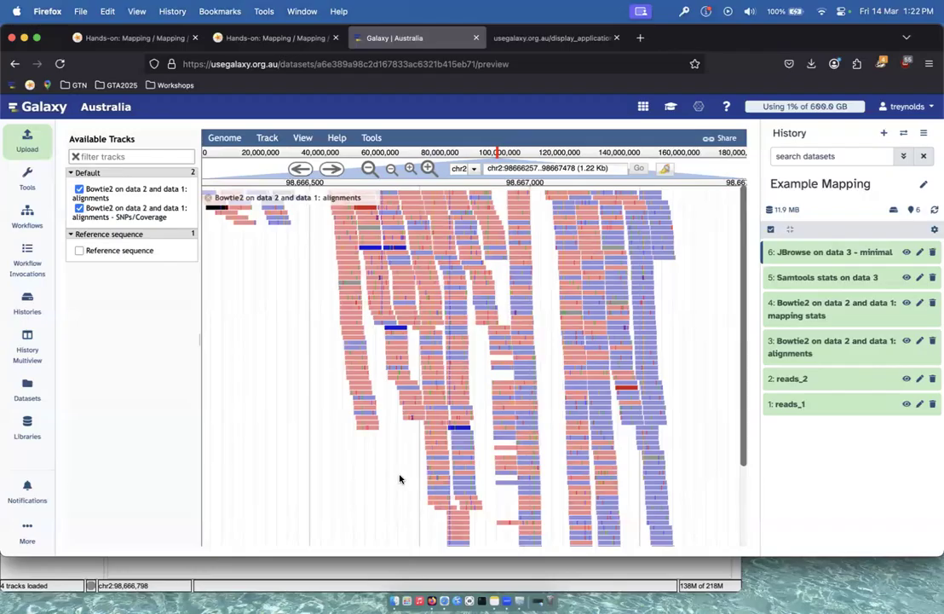
pyautogui.scroll(-5, 399, 479)
pyautogui.hscroll(1, 400, 479)
pyautogui.hscroll(1, 399, 479)
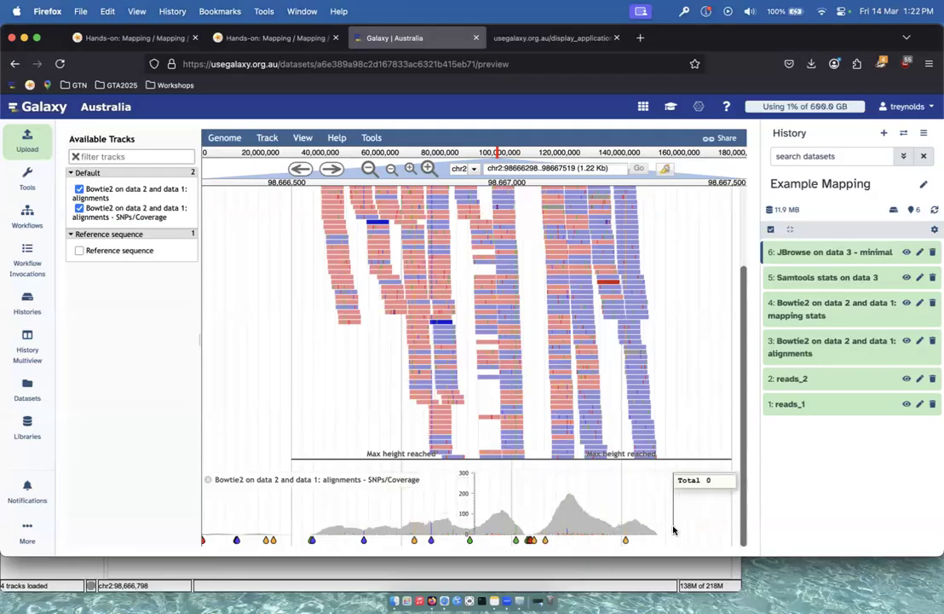
# Switch to IGV, zoom out two levels to compare its coverage with JBrowse, and return to Galaxy
pyautogui.click(491, 571)
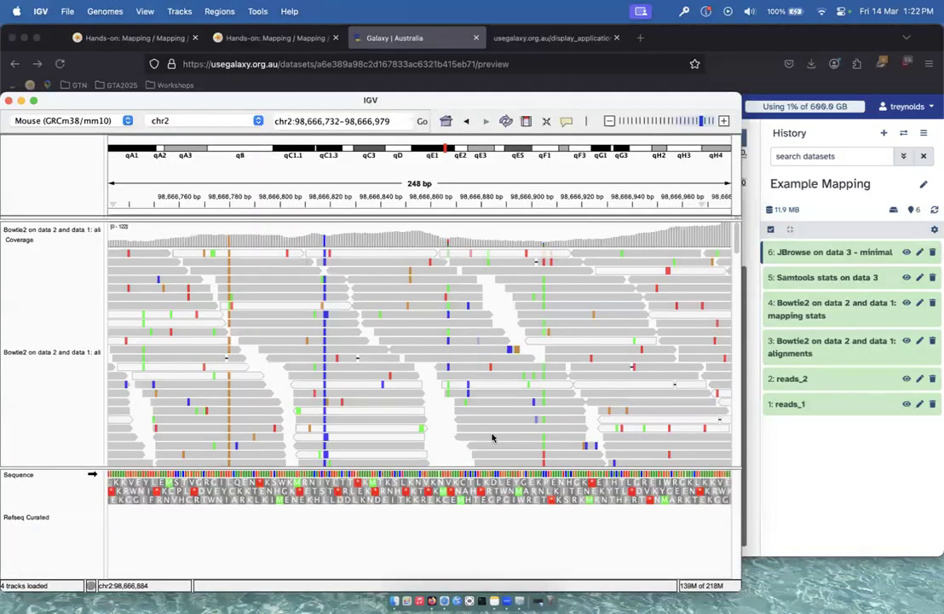
pyautogui.click(610, 121)
pyautogui.click(610, 121)
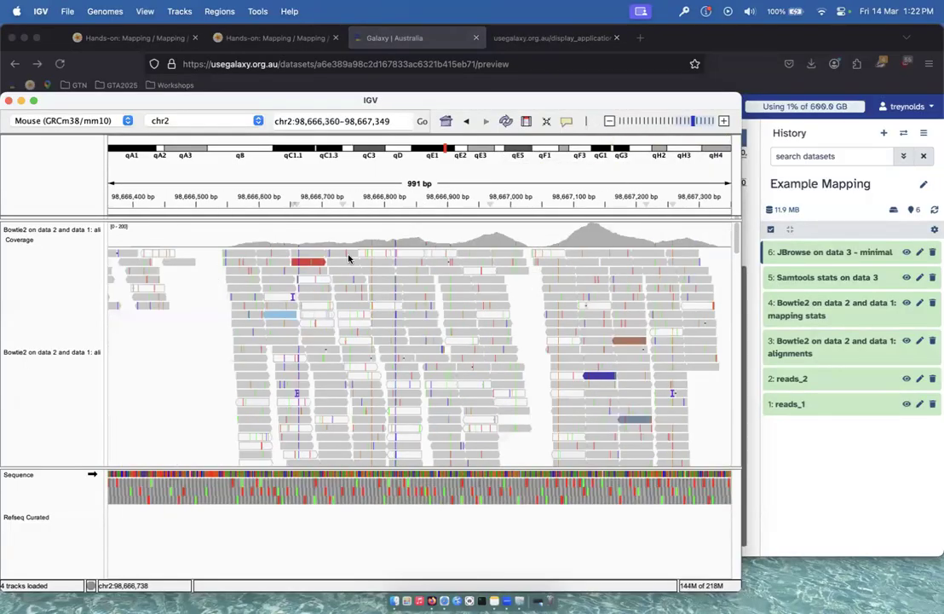
pyautogui.click(829, 127)
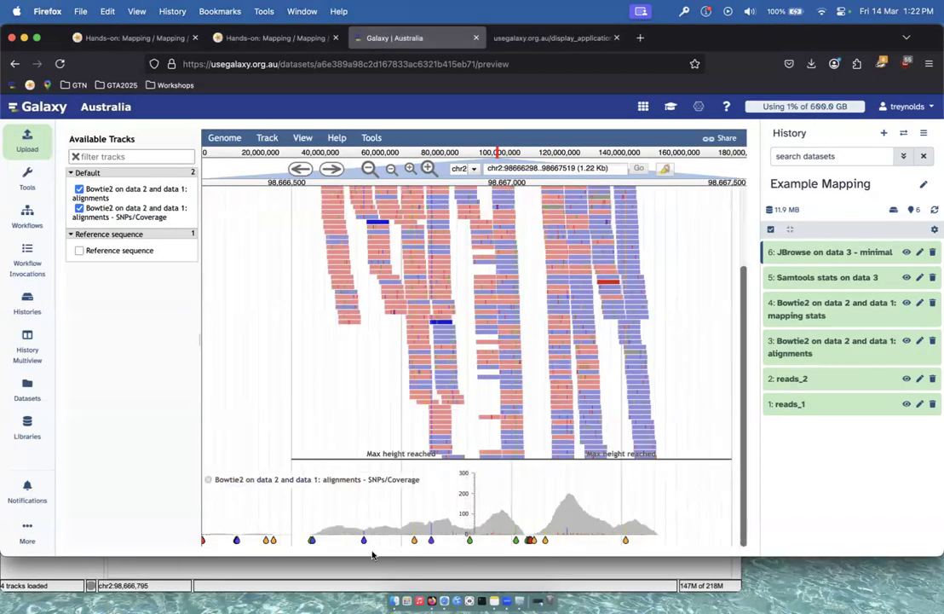
# Zoom in on the blue mismatch column near chr2:98,666,820 in the JBrowse alignments and centre it
pyautogui.moveTo(364, 546)
pyautogui.click(429, 170)
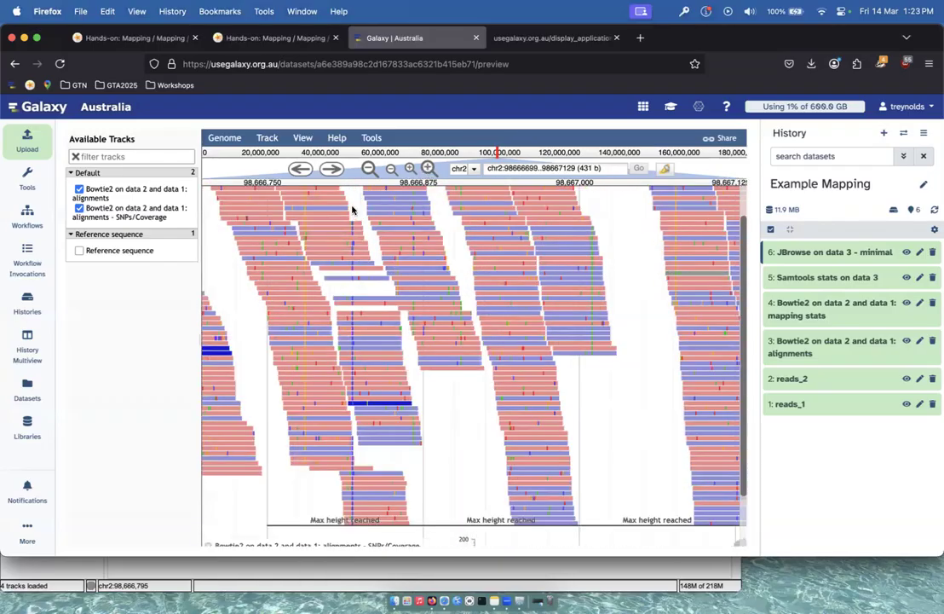
pyautogui.click(411, 169)
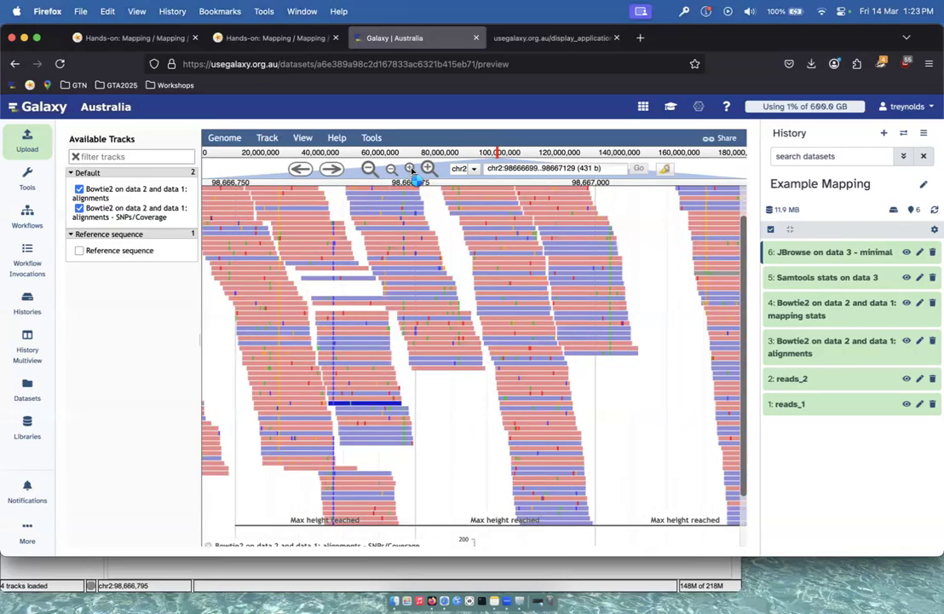
pyautogui.moveTo(392, 375); pyautogui.dragTo(582, 386)
pyautogui.moveTo(522, 337); pyautogui.dragTo(641, 389)
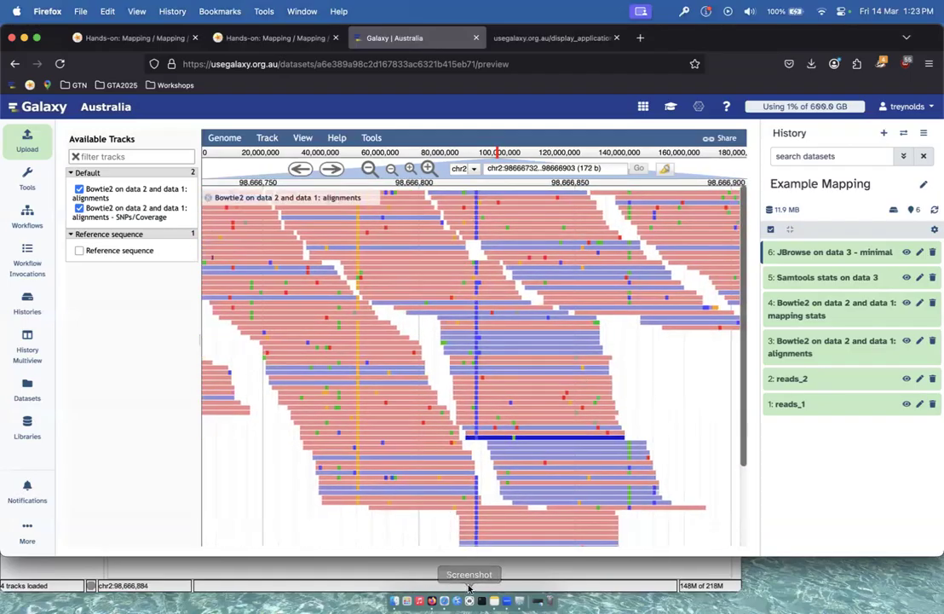
# Check the same mismatch in IGV, zoom JBrowse in to base letters, and inspect the column down to its SNPs/Coverage track
pyautogui.click(444, 600)
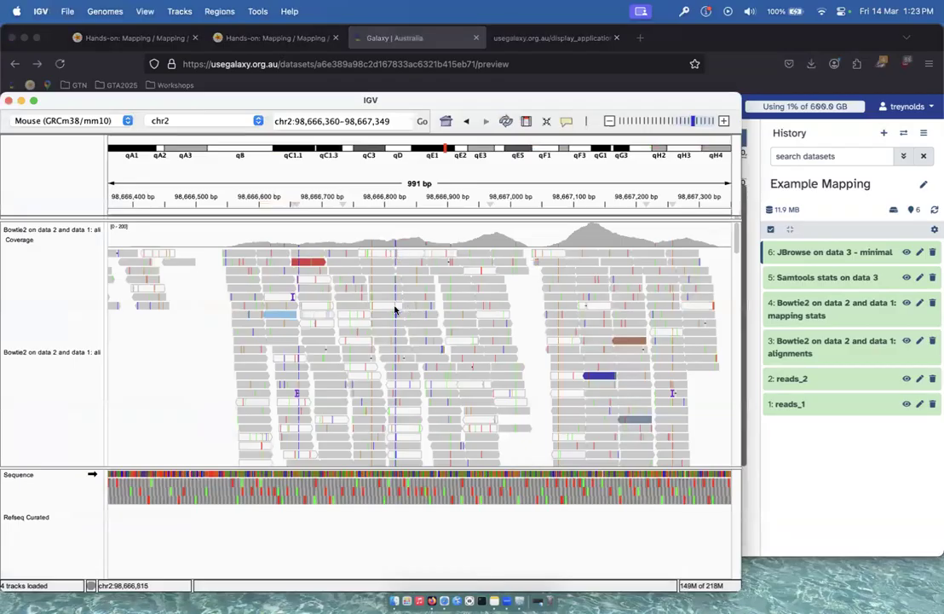
pyautogui.click(795, 489)
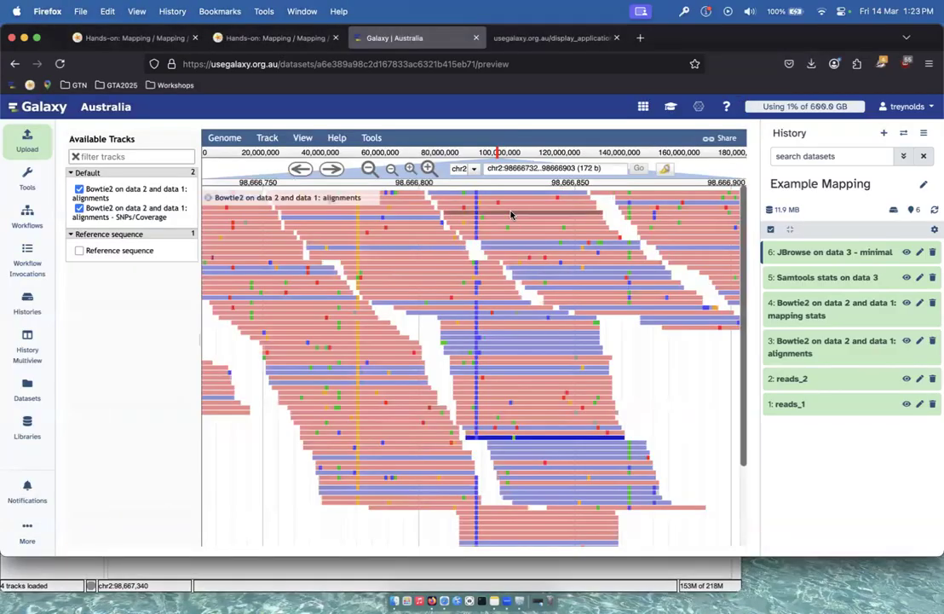
pyautogui.click(410, 169)
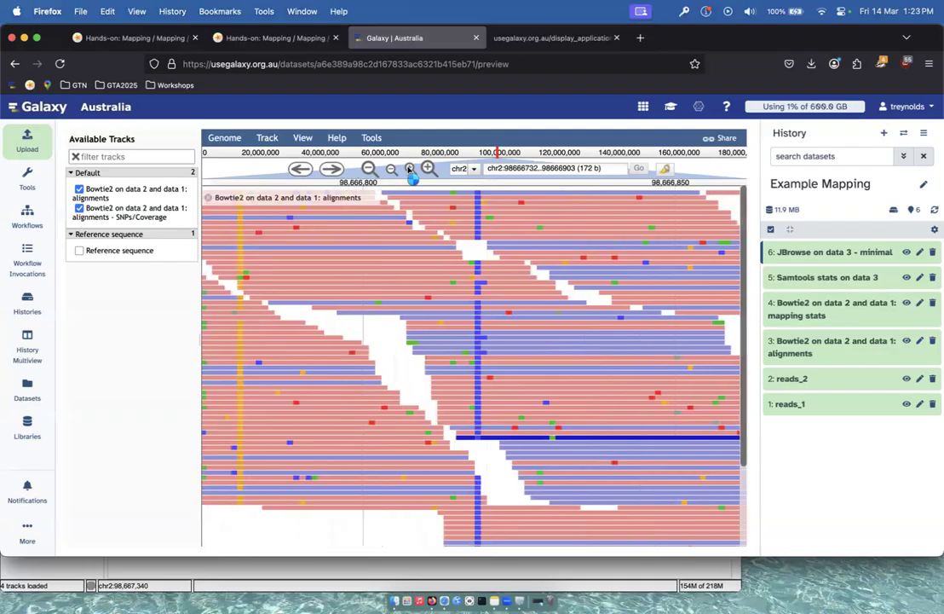
pyautogui.click(410, 169)
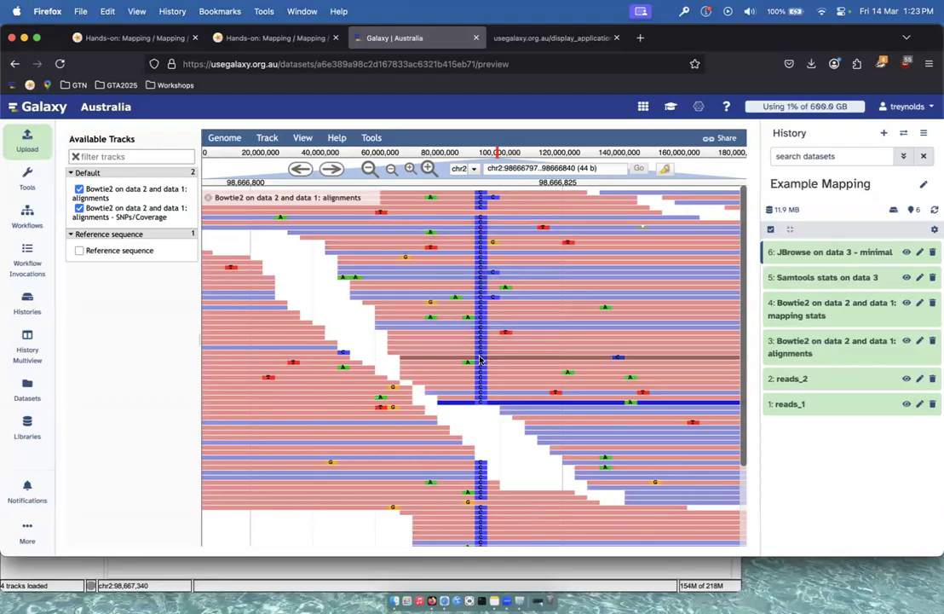
pyautogui.scroll(-3, 479, 375)
pyautogui.scroll(-3, 480, 386)
pyautogui.hscroll(1, 477, 385)
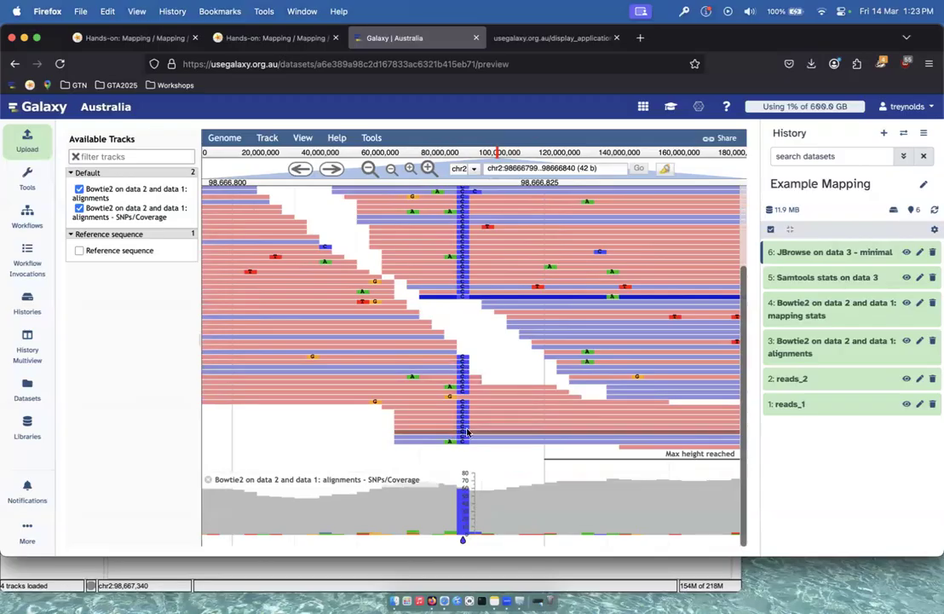
pyautogui.scroll(5, 469, 341)
pyautogui.hscroll(-1, 478, 255)
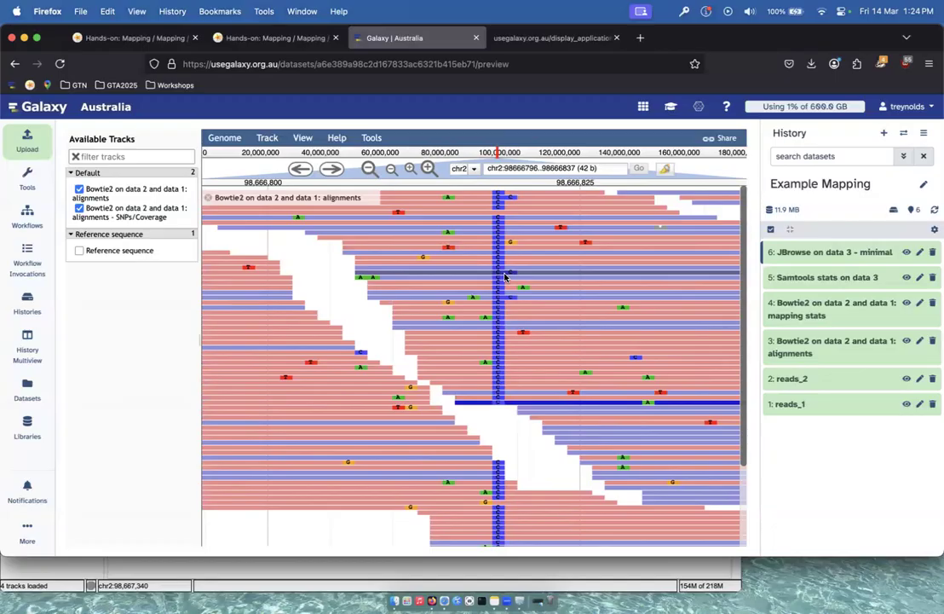
# Zoom JBrowse back out to a span of about 436 bases to view the reads surrounding the mismatch
pyautogui.click(393, 170)
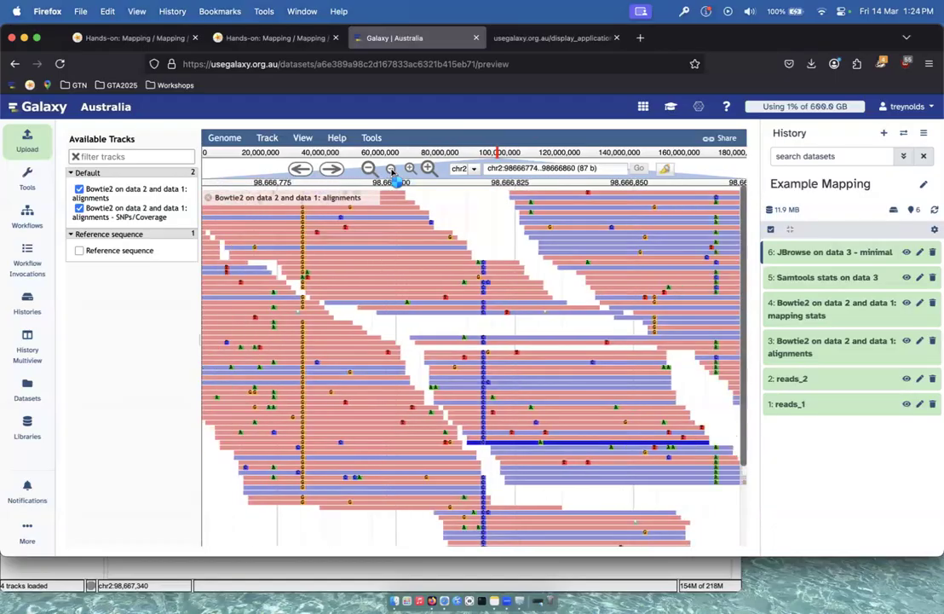
pyautogui.click(392, 171)
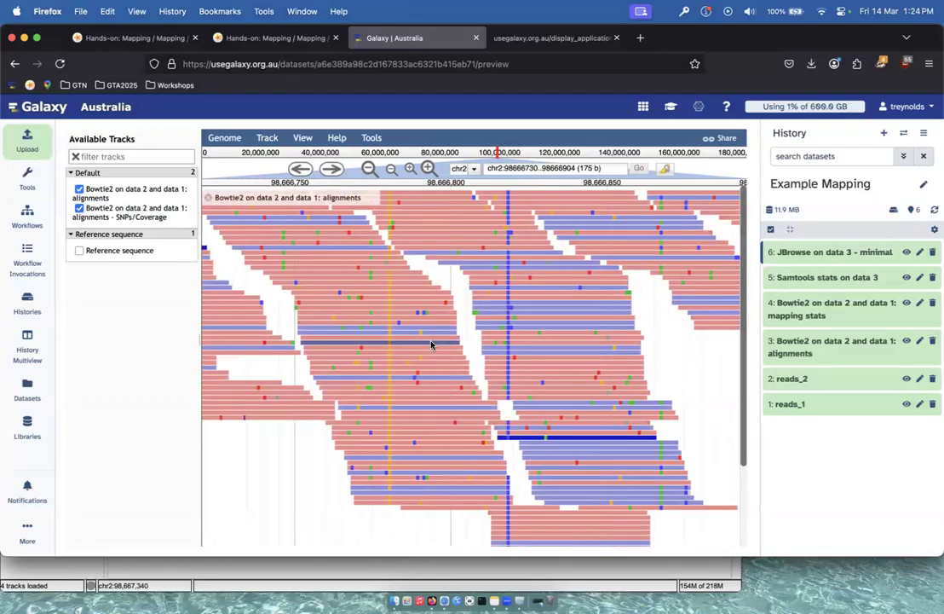
pyautogui.hscroll(-1, 431, 344)
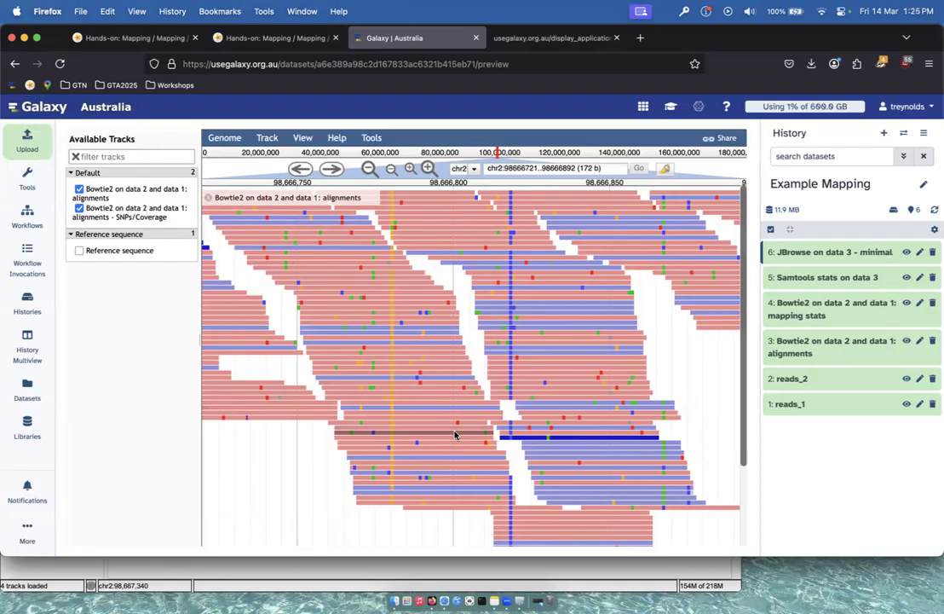
pyautogui.click(392, 169)
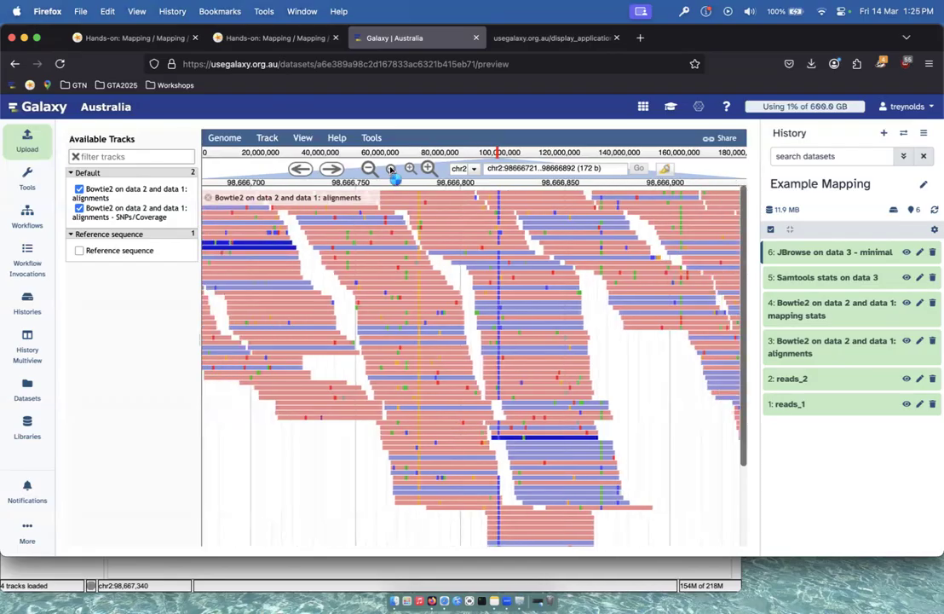
pyautogui.click(391, 169)
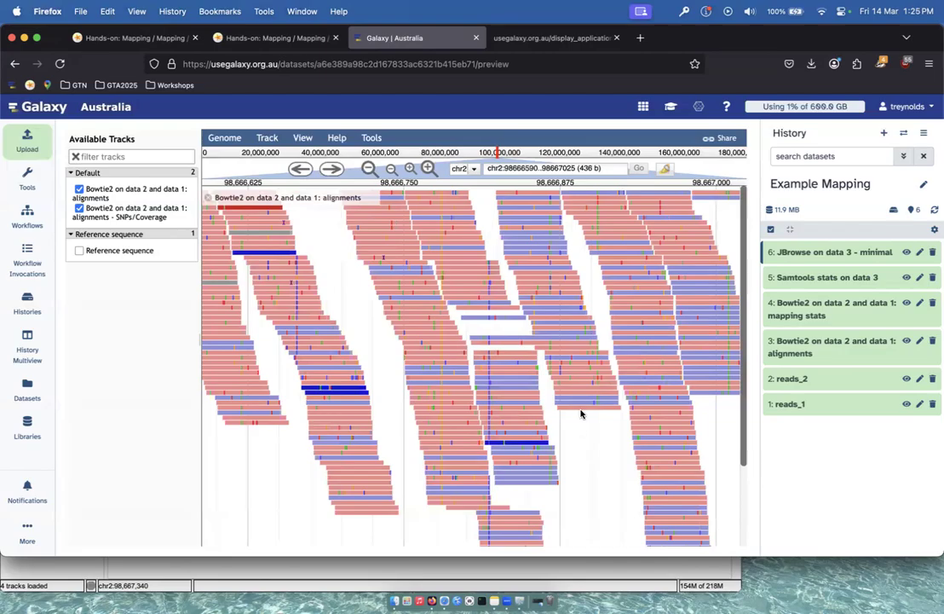